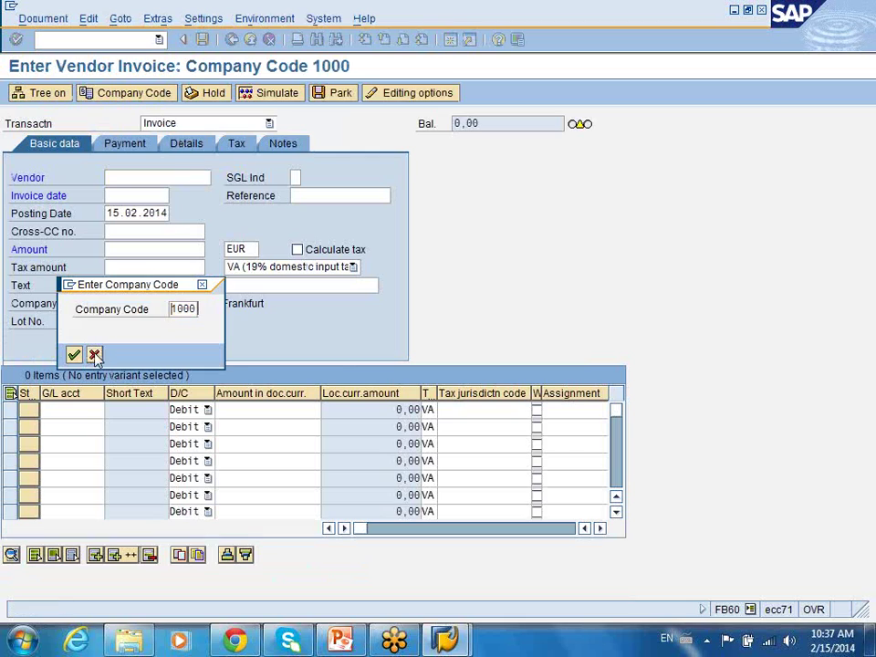
Dismiss the company code prompt and enter 1000 as the invoice's vendor.
click(94, 355)
text(1000)
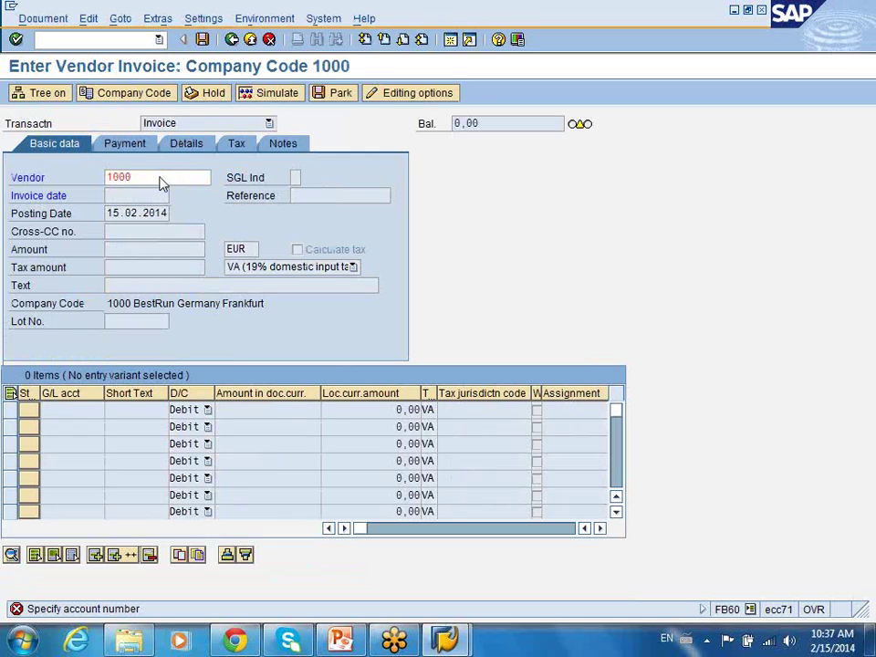
key(Return)
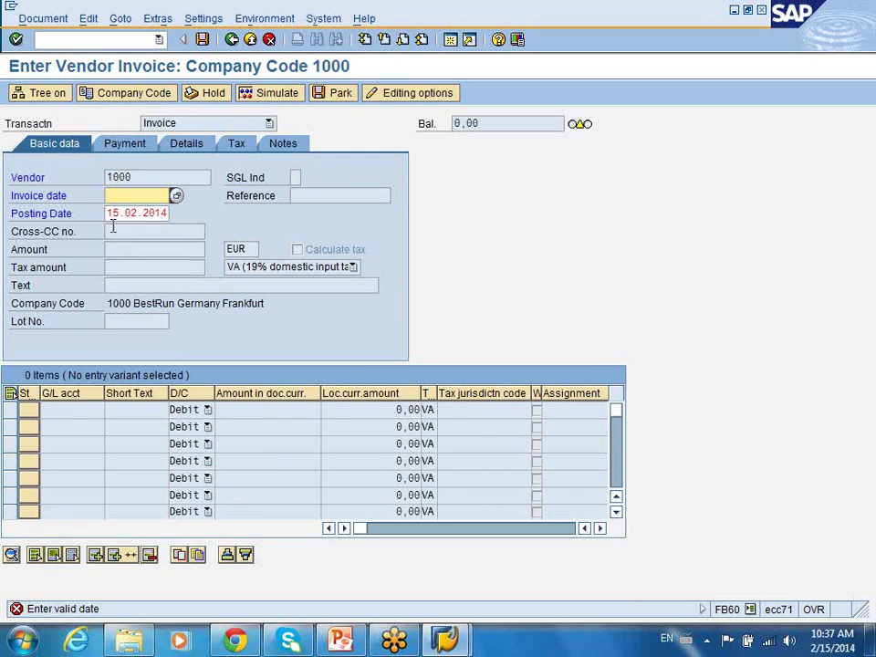
Copy the posting date 15.02.2014 into the invoice date and confirm the header data.
drag(109, 215, 174, 215)
key(ctrl+c)
click(146, 196)
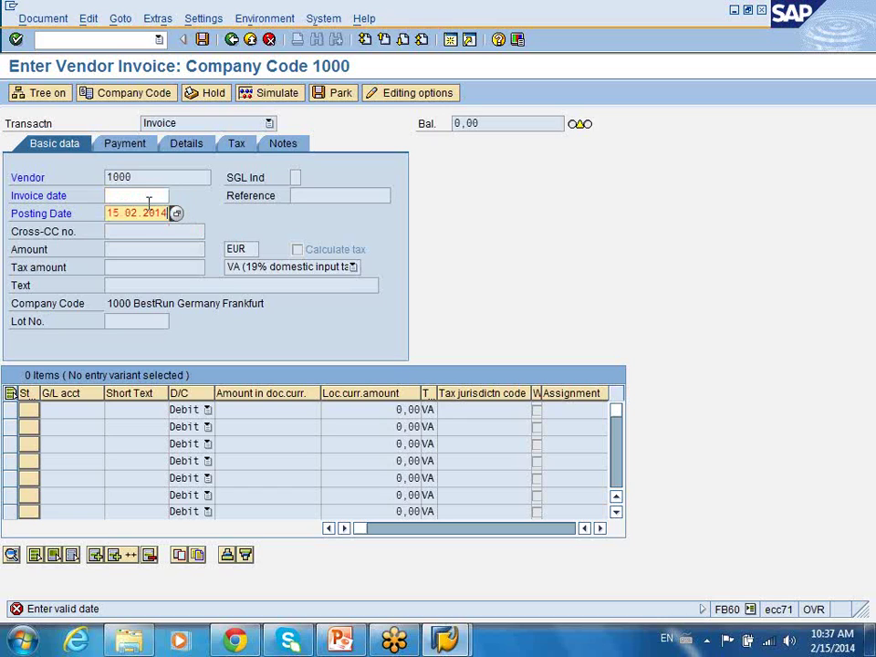
key(ctrl+v)
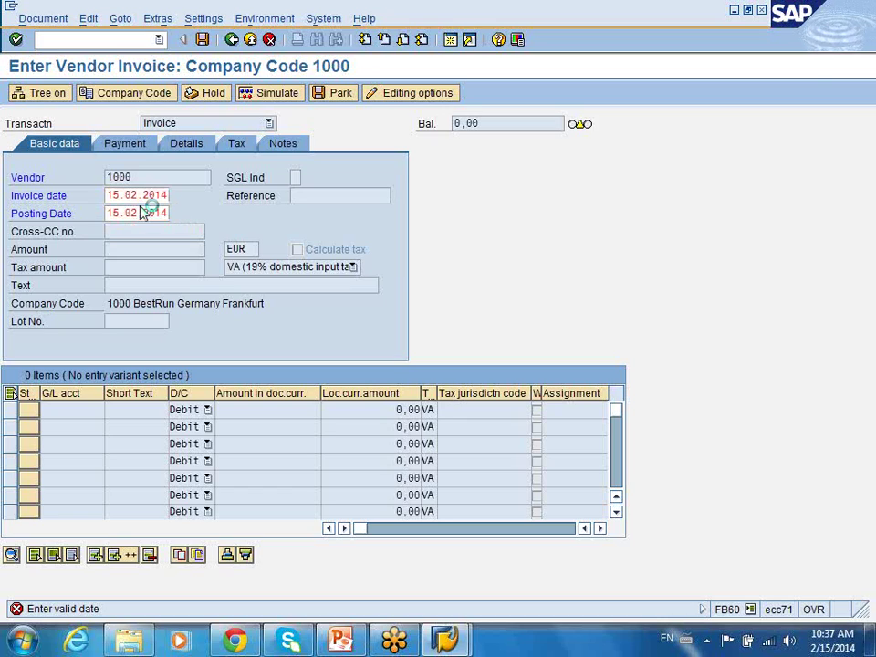
key(Return)
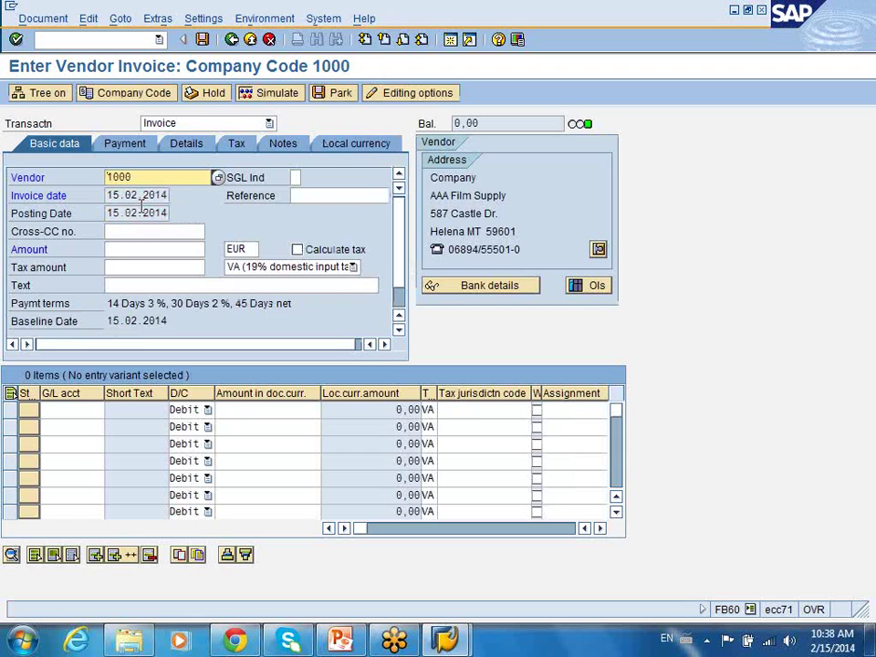
Enter G/L account 476900 for the first line item.
click(85, 416)
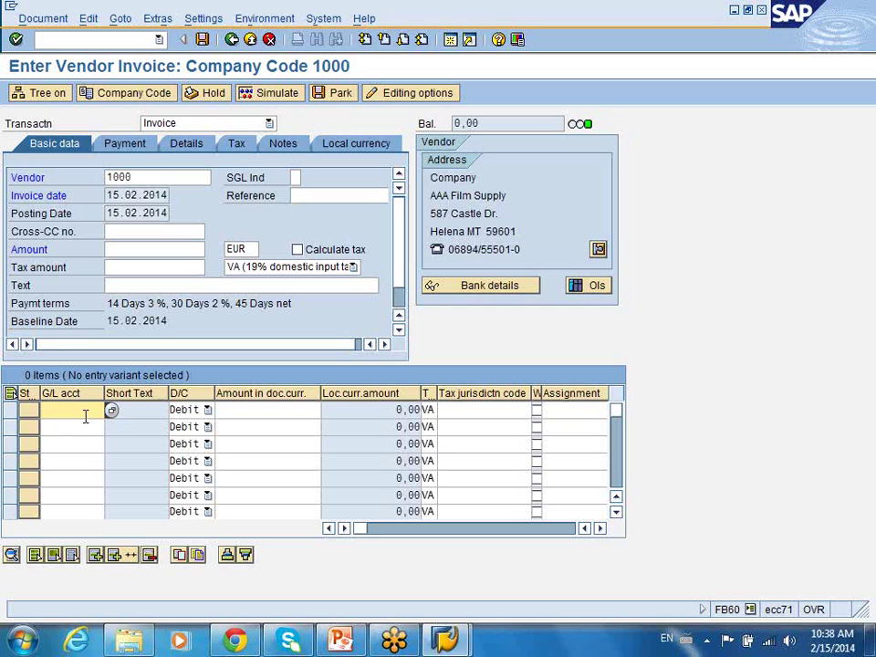
text(1)
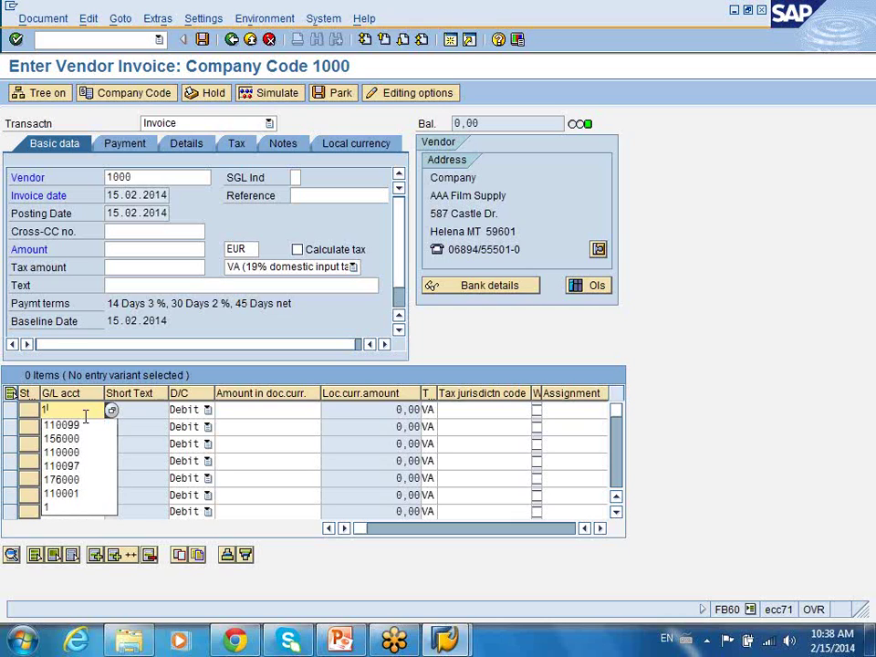
key(BackSpace)
text(4)
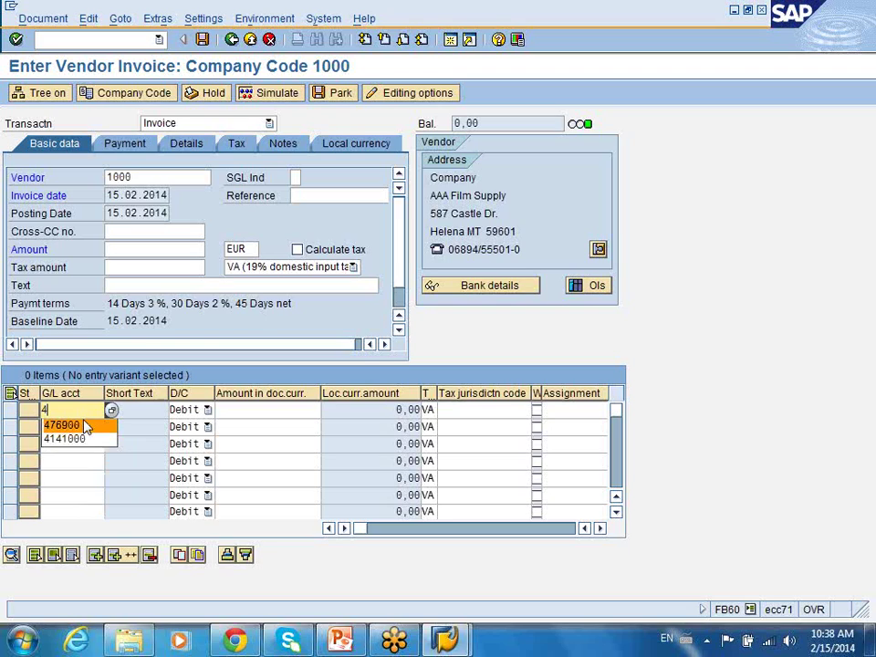
click(64, 425)
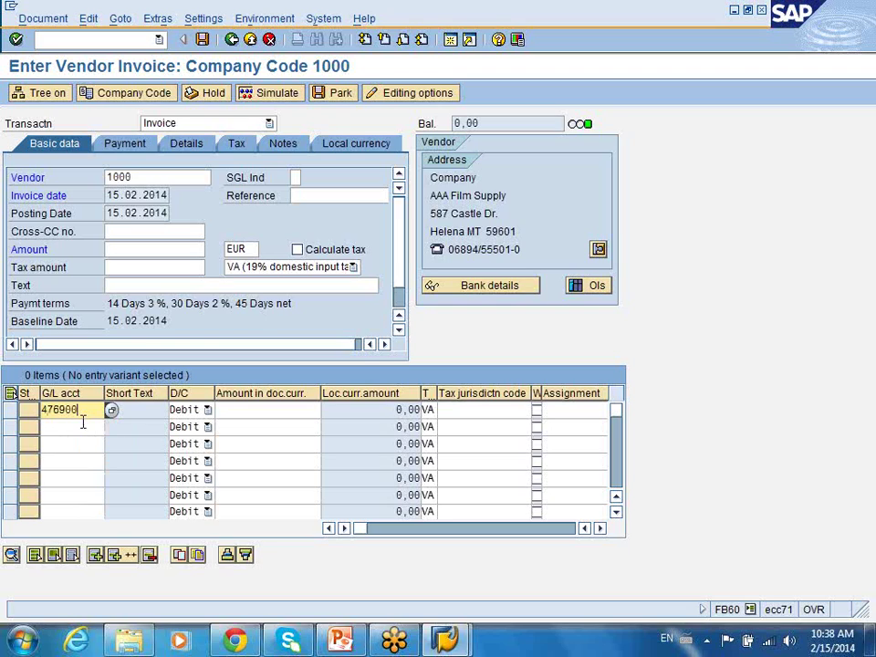
key(Return)
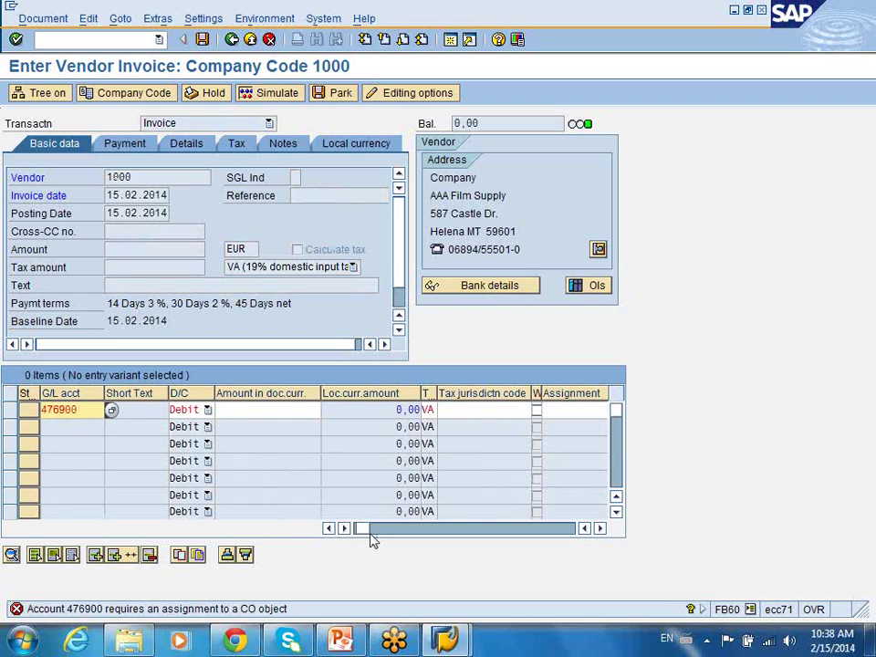
Assign cost center 1000 to the first line item.
drag(373, 540, 392, 542)
click(450, 409)
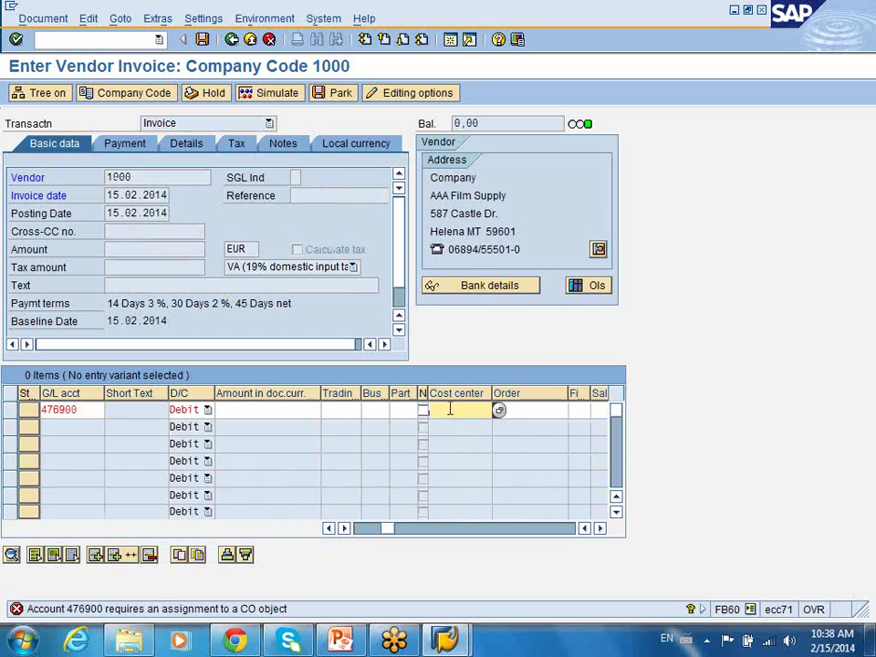
text(1000)
key(Return)
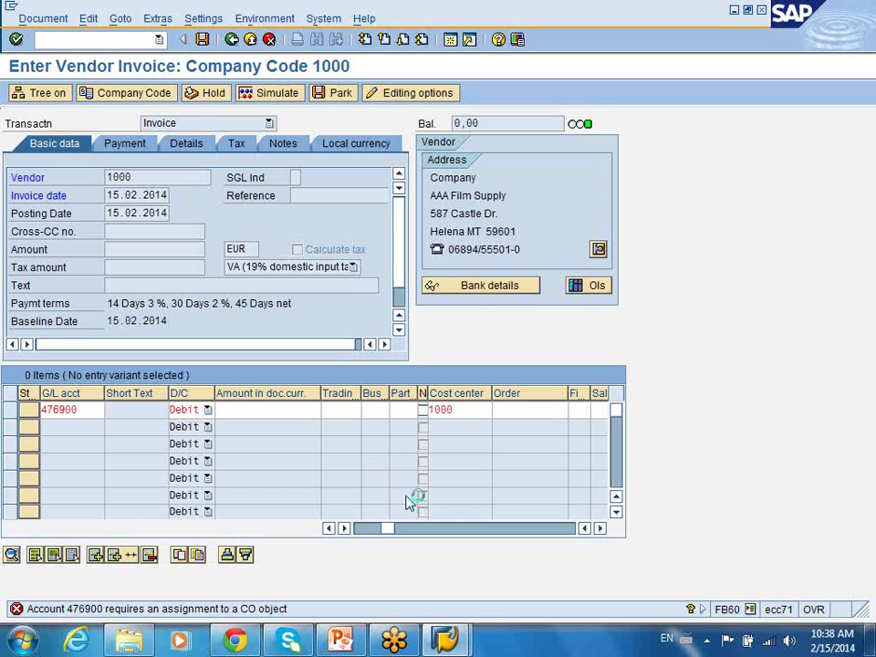
drag(388, 530, 361, 542)
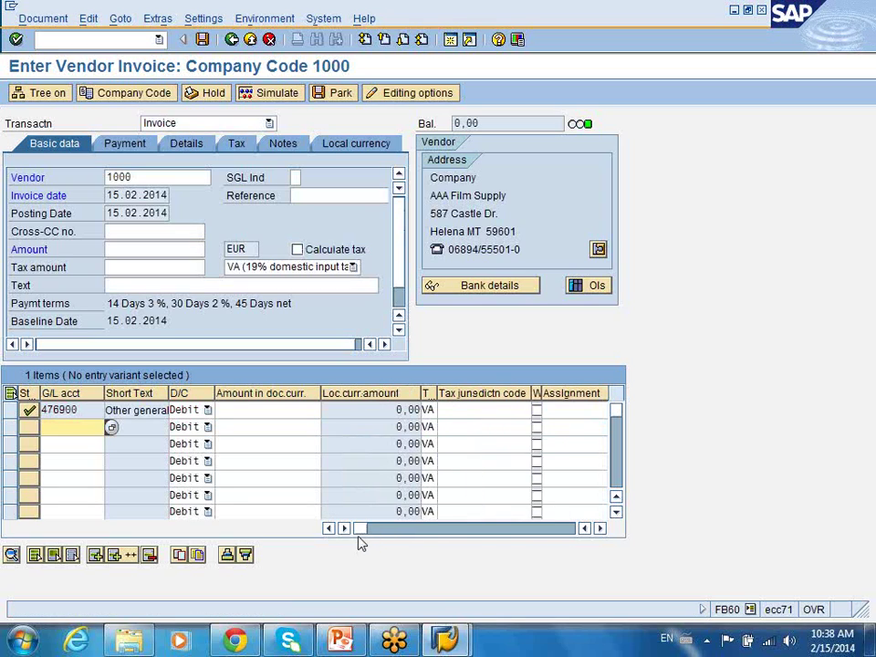
click(177, 392)
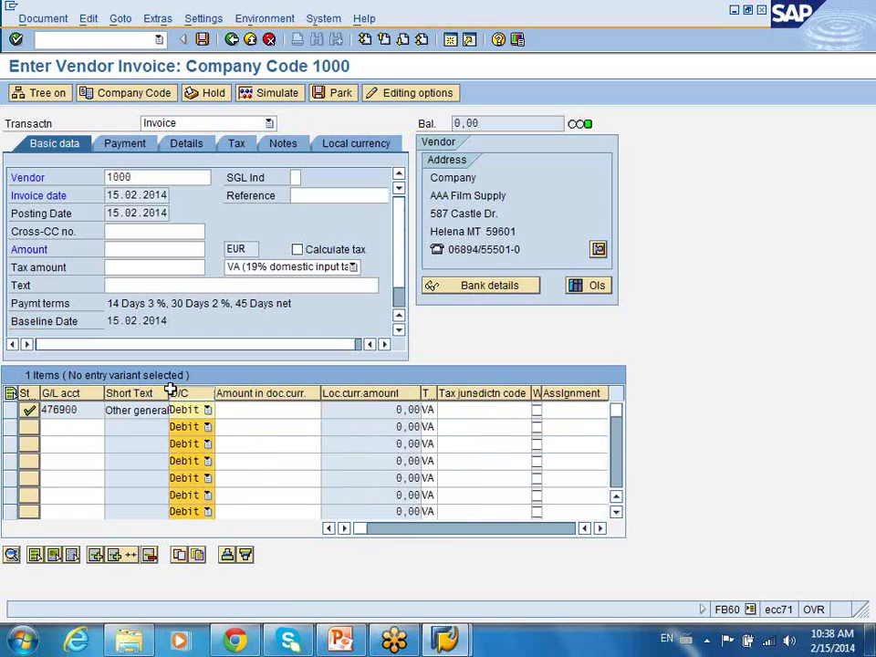
drag(169, 391, 180, 387)
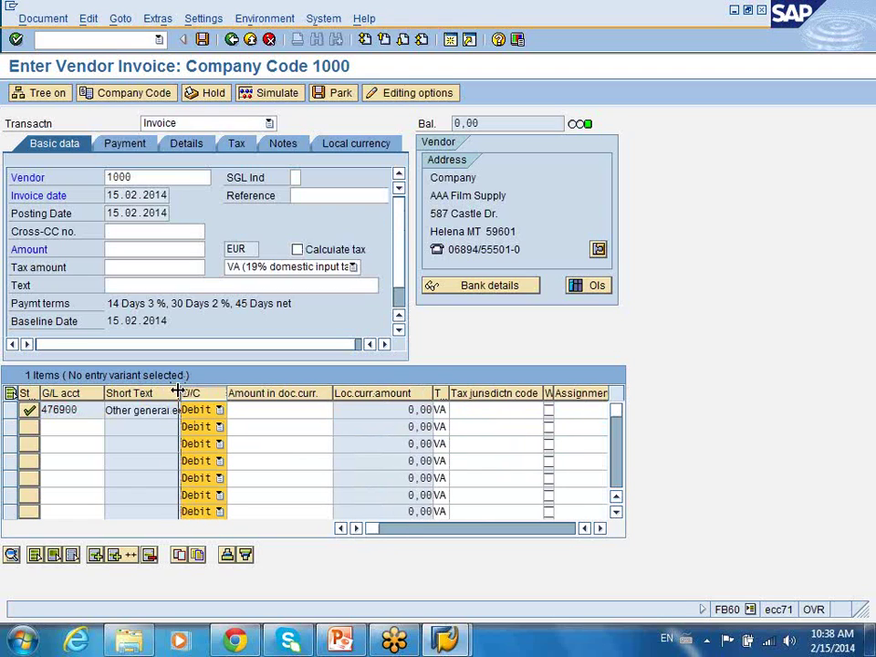
drag(181, 391, 173, 391)
Set the first line item's document currency amount and the invoice header amount to 1.000,00 EUR each.
click(228, 411)
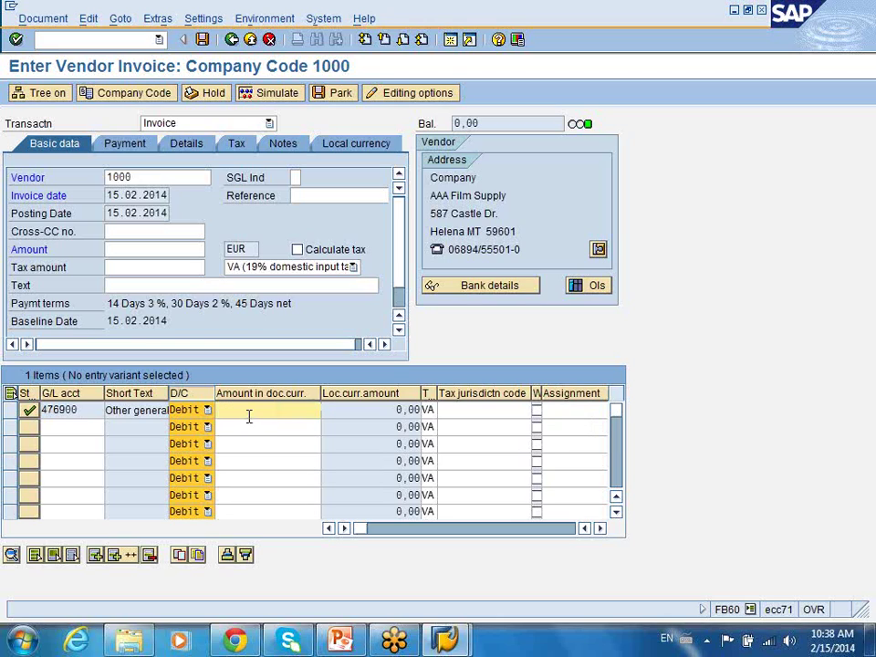
text(1000)
click(172, 256)
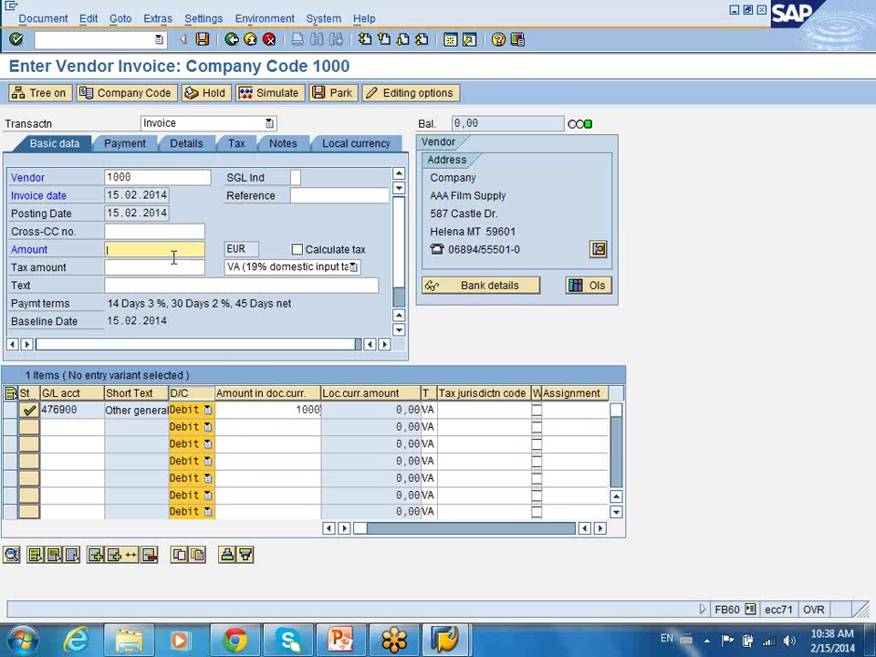
text(1.000)
key(Return)
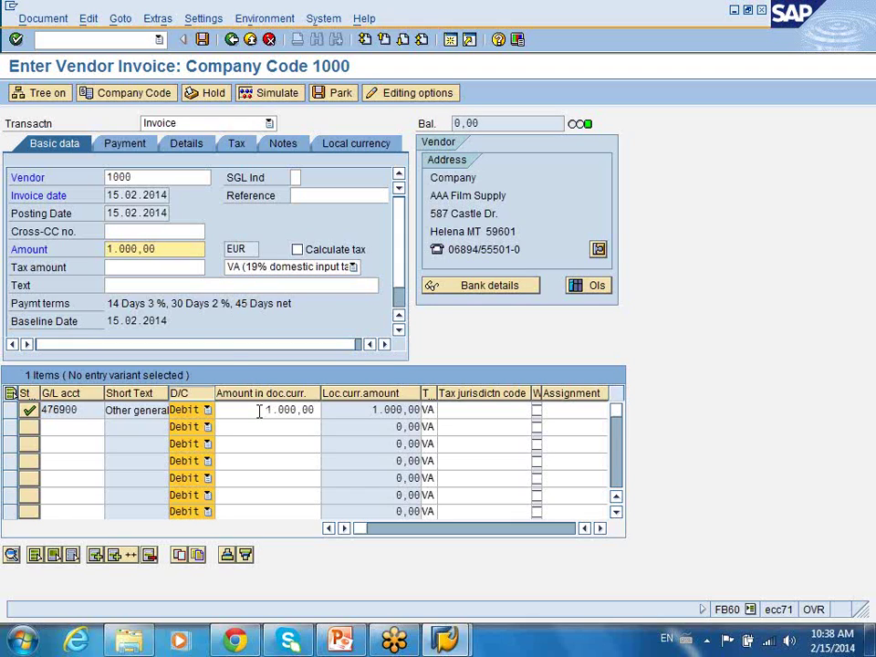
drag(161, 249, 77, 246)
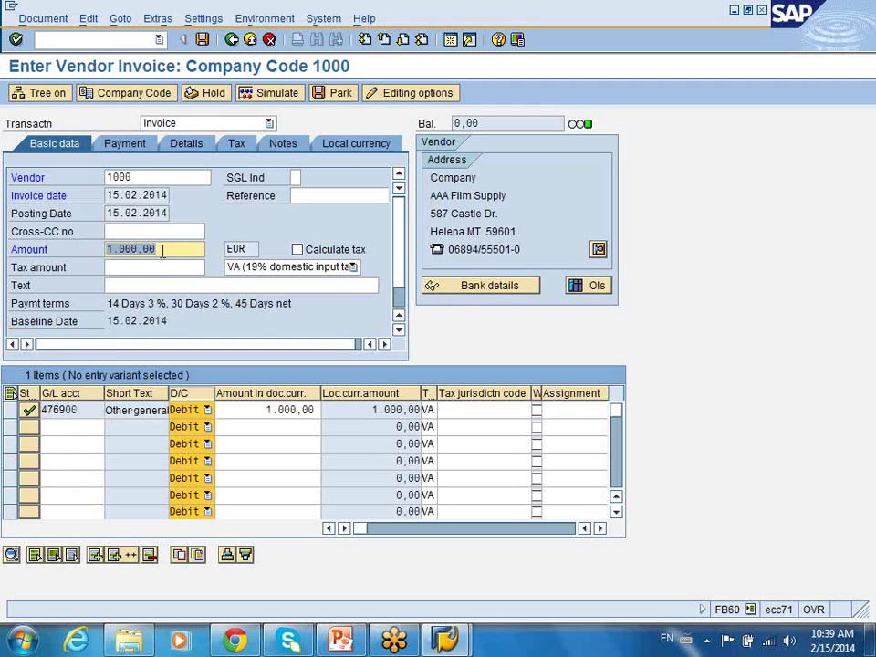
drag(157, 249, 52, 267)
Add a second debit line item on G/L account 476900 with amount 1,00 and cost center 1000.
click(52, 425)
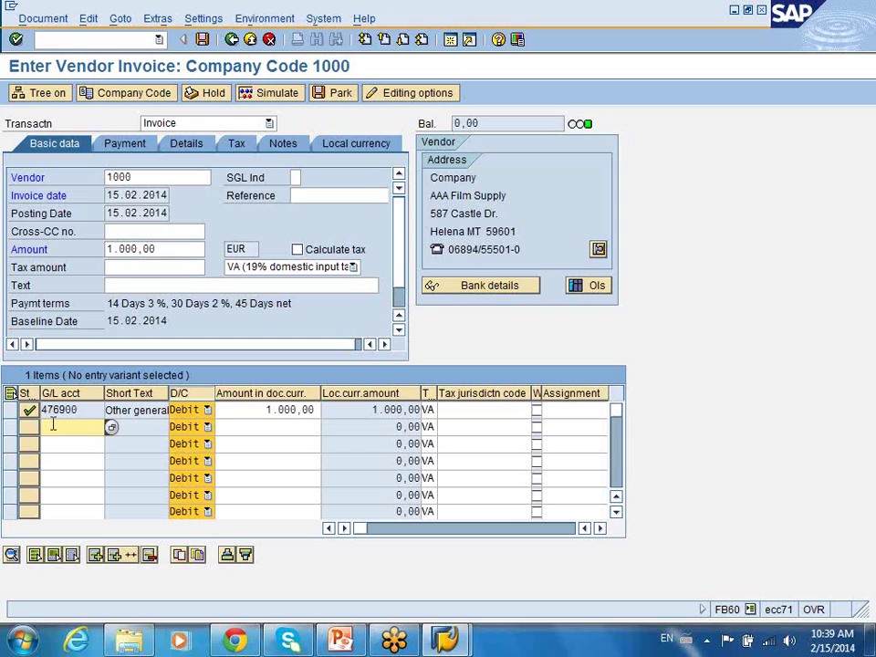
text(4)
click(50, 443)
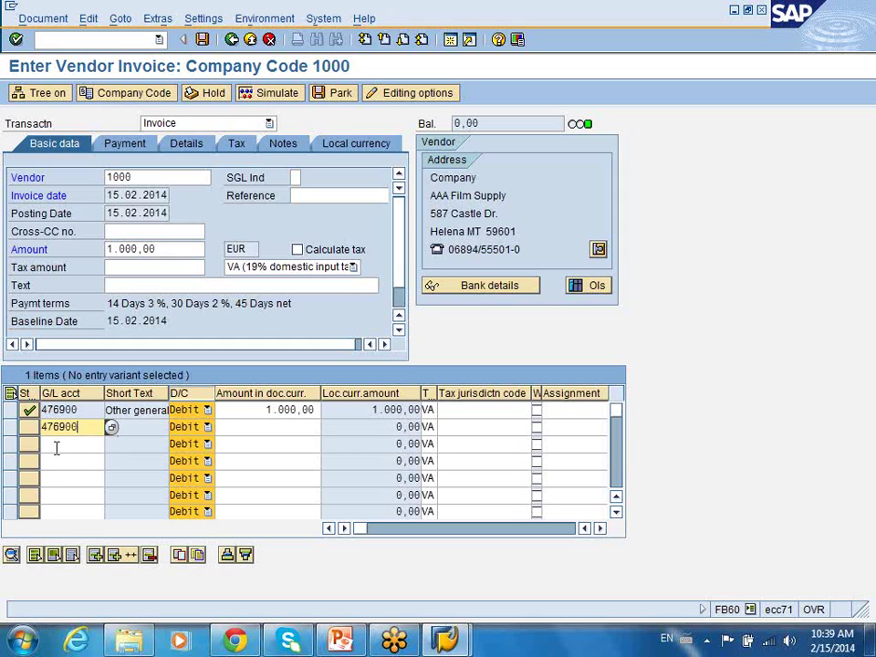
click(273, 426)
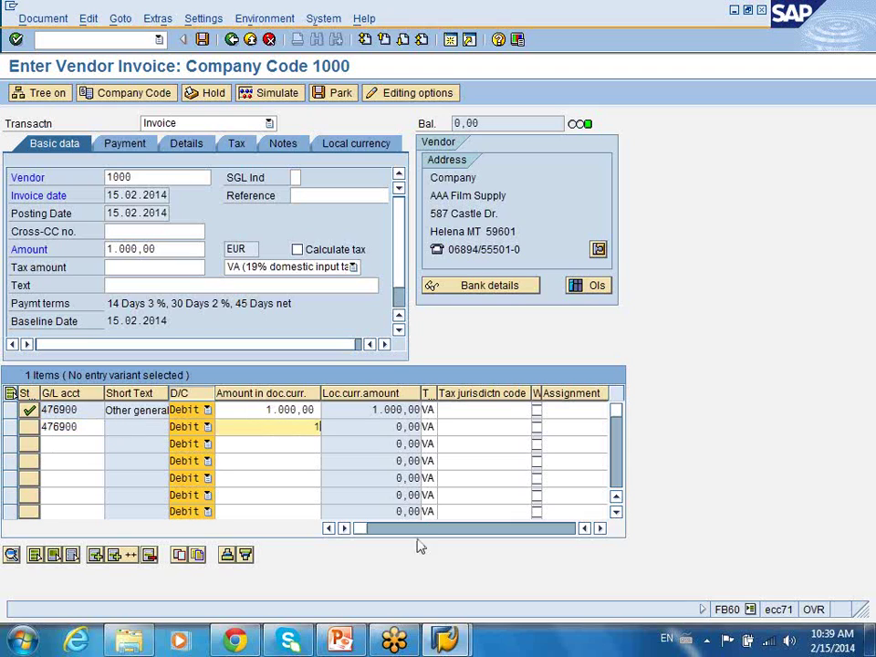
drag(359, 527, 390, 537)
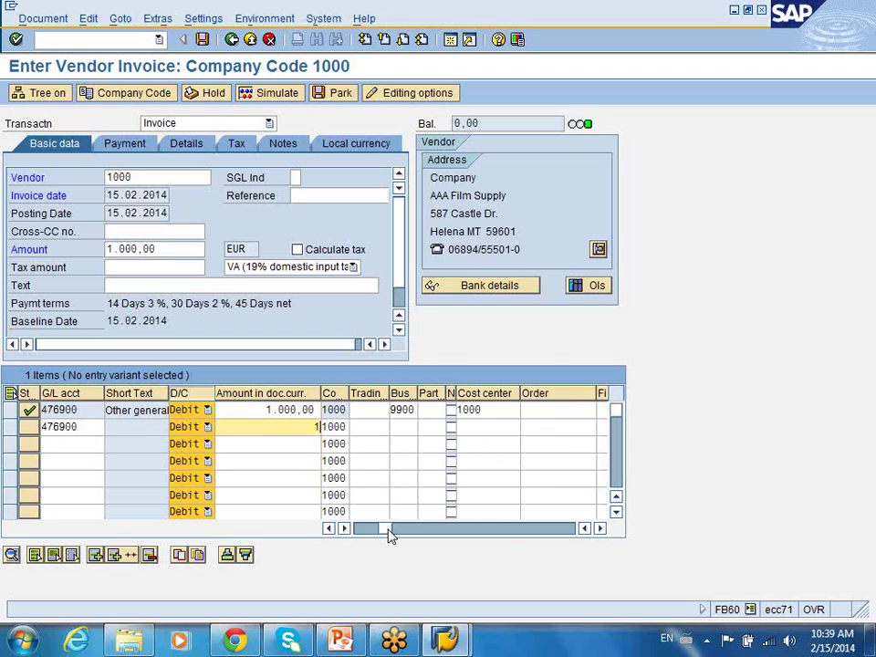
click(474, 427)
text(100)
click(471, 441)
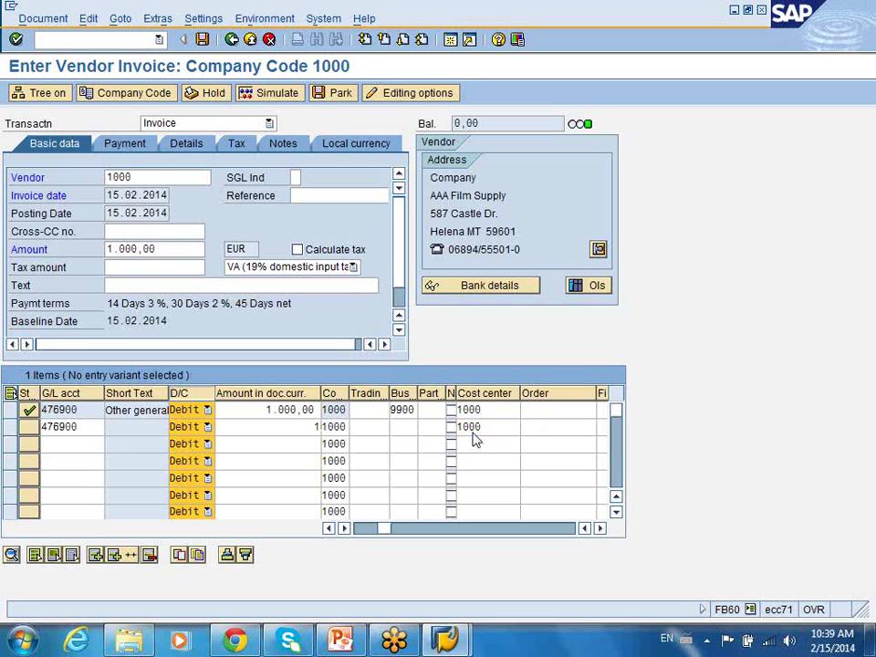
key(Return)
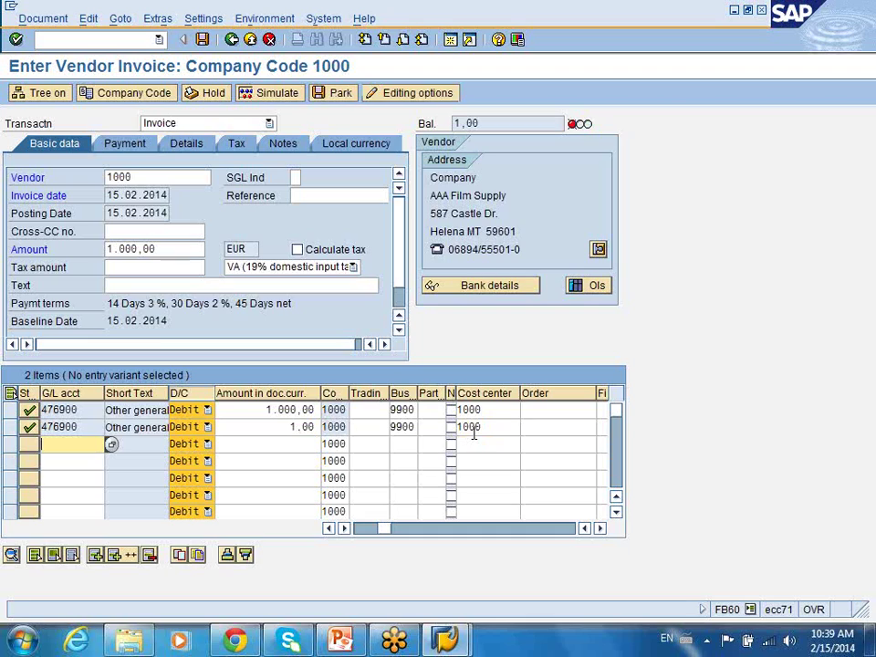
Set the invoice header amount to 1.001,00 EUR to match both line items.
click(136, 249)
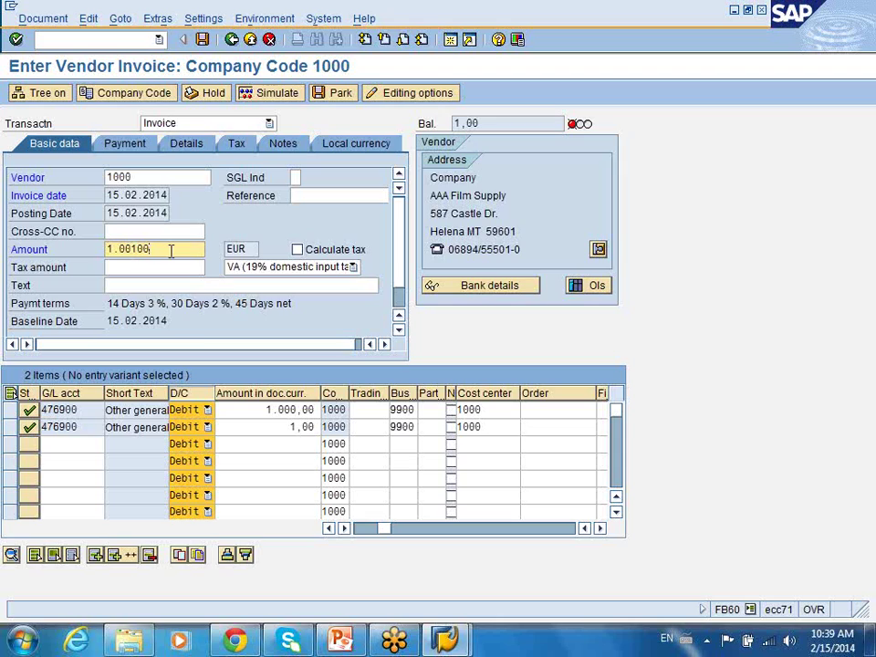
key(BackSpace)
key(BackSpace)
key(Return)
Review the invoice's basic data, from the vendor, dates and amount to the payment terms.
drag(145, 178, 106, 206)
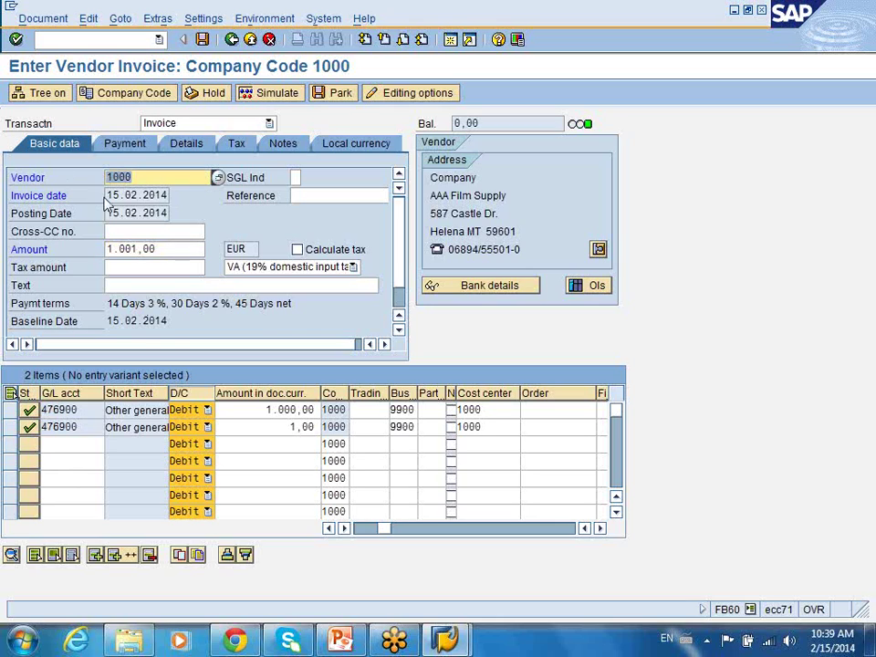
key(Tab)
key(Tab)
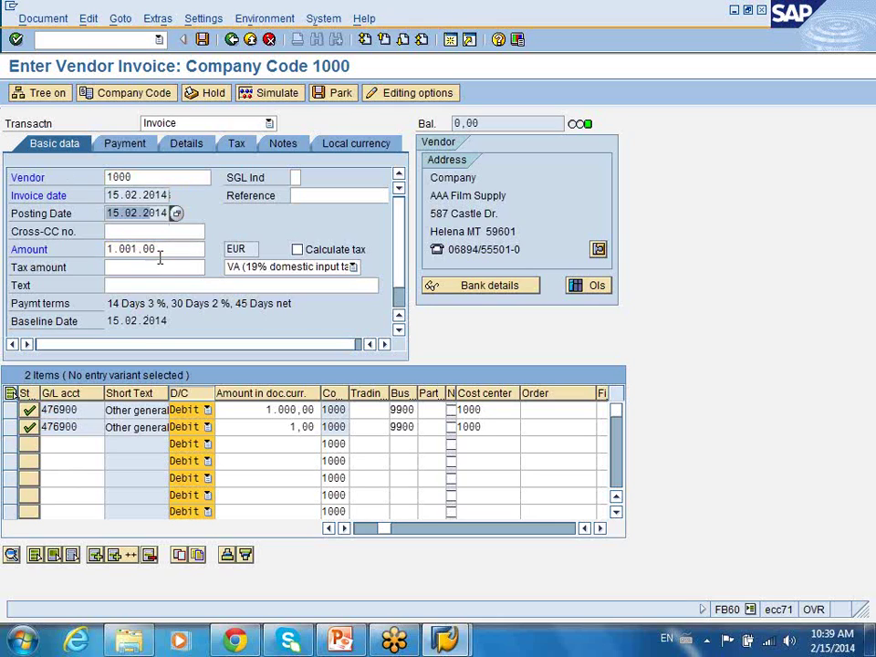
key(Tab)
key(Tab)
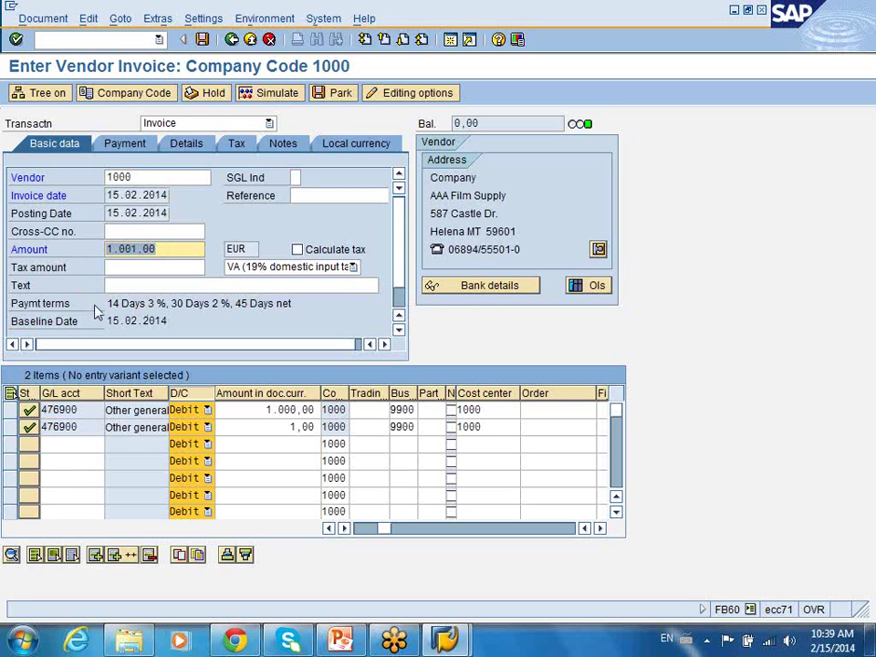
drag(106, 303, 294, 310)
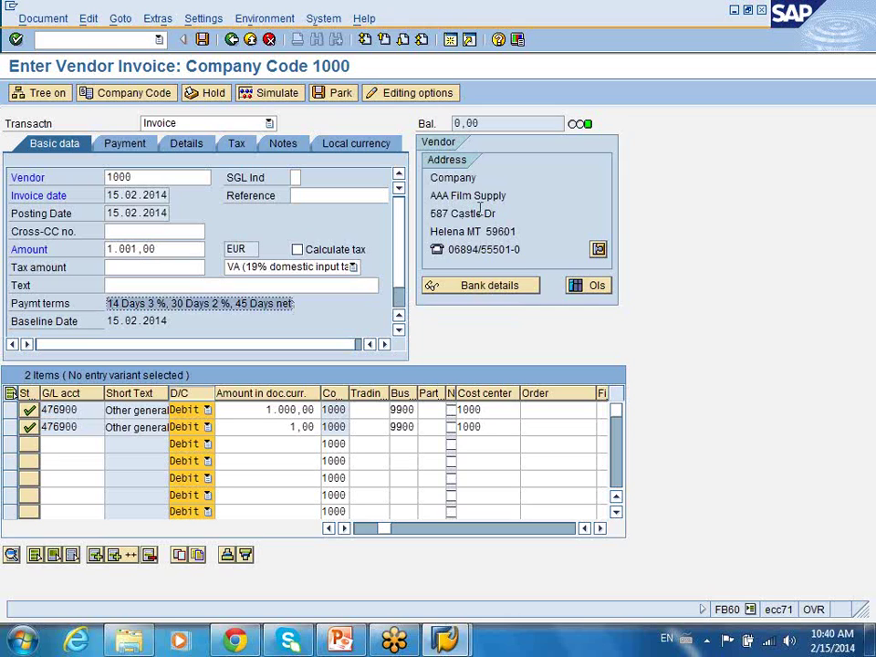
Examine the vendor's master record, including address, payment transactions and accounting information, and return to the invoice.
click(597, 249)
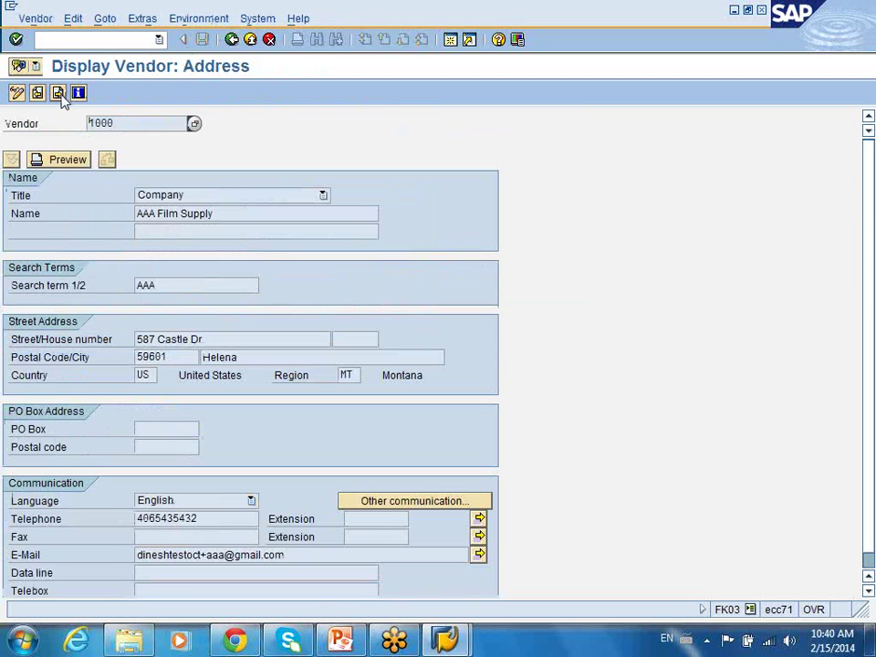
click(58, 92)
click(59, 92)
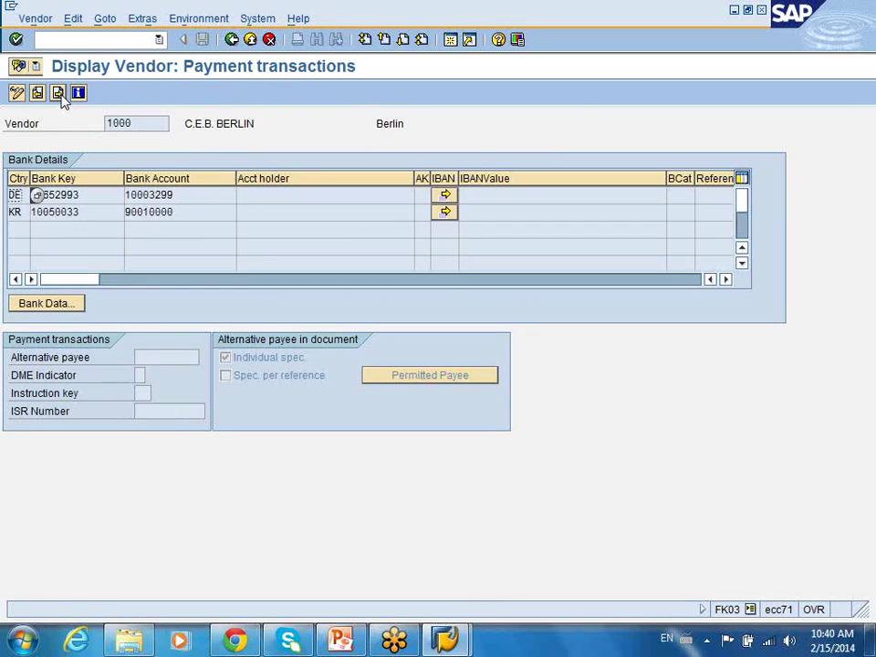
click(232, 40)
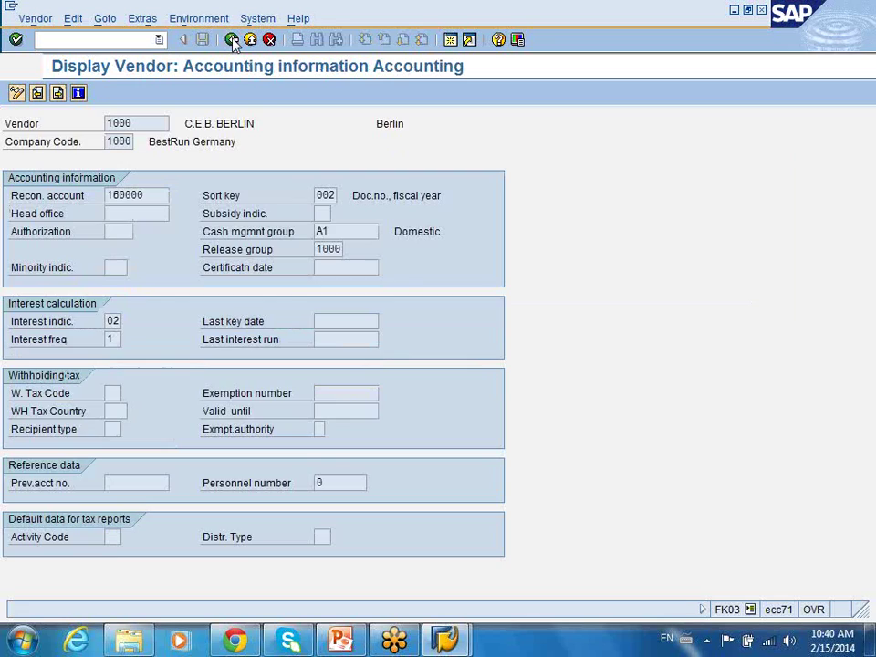
click(231, 39)
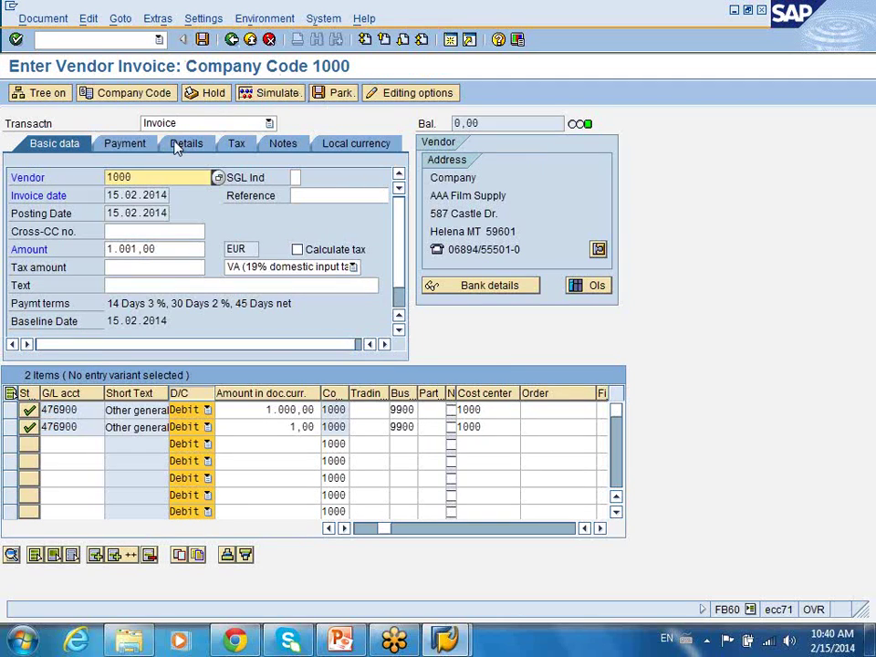
Set the invoice's payment method to C (International Check) in its payment data.
click(128, 145)
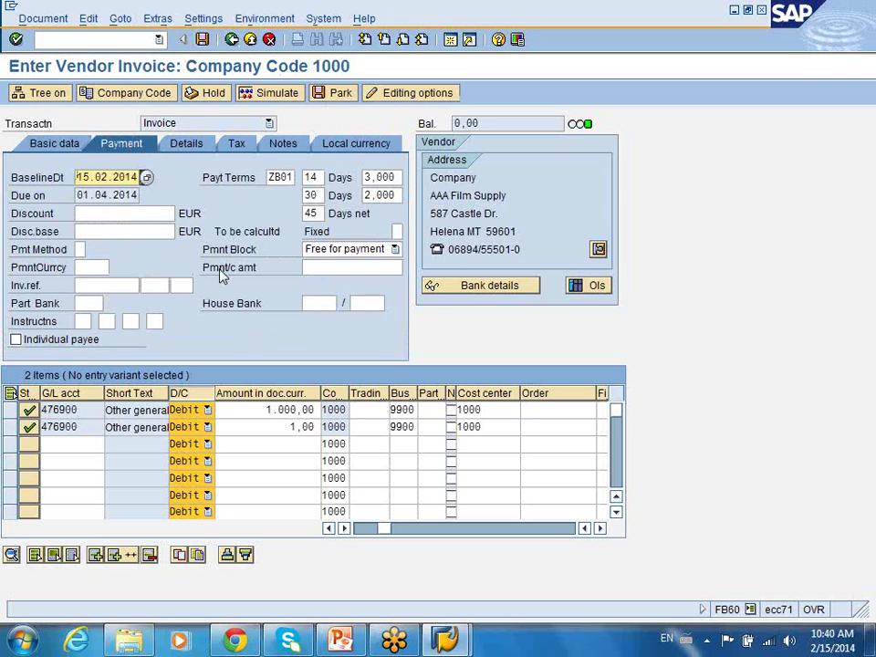
click(79, 249)
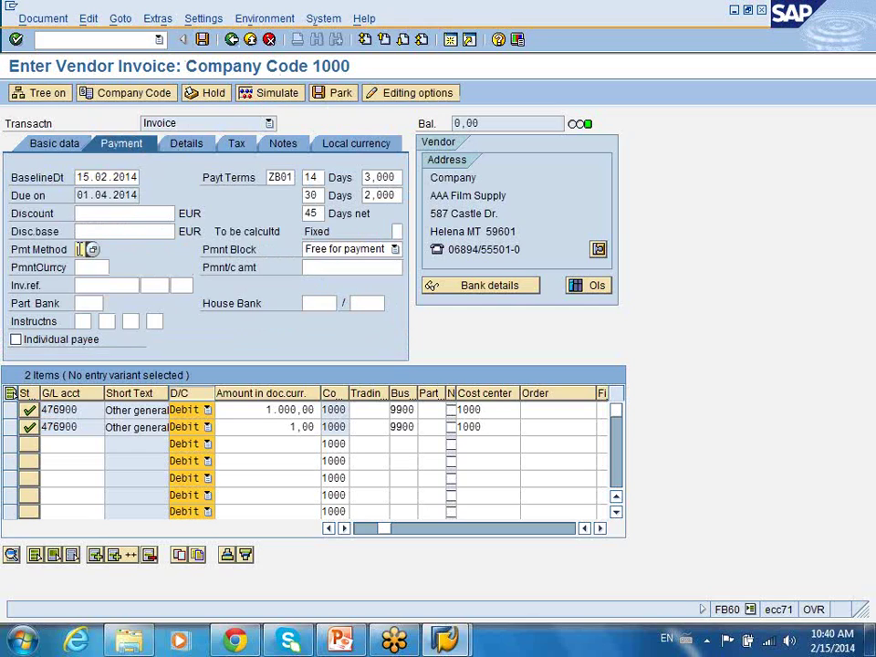
click(92, 251)
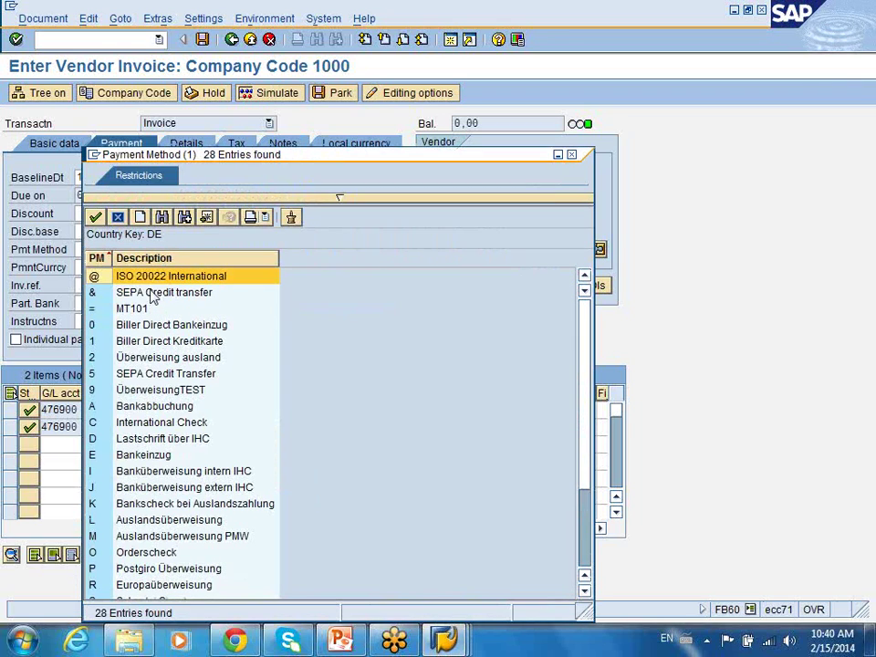
click(173, 292)
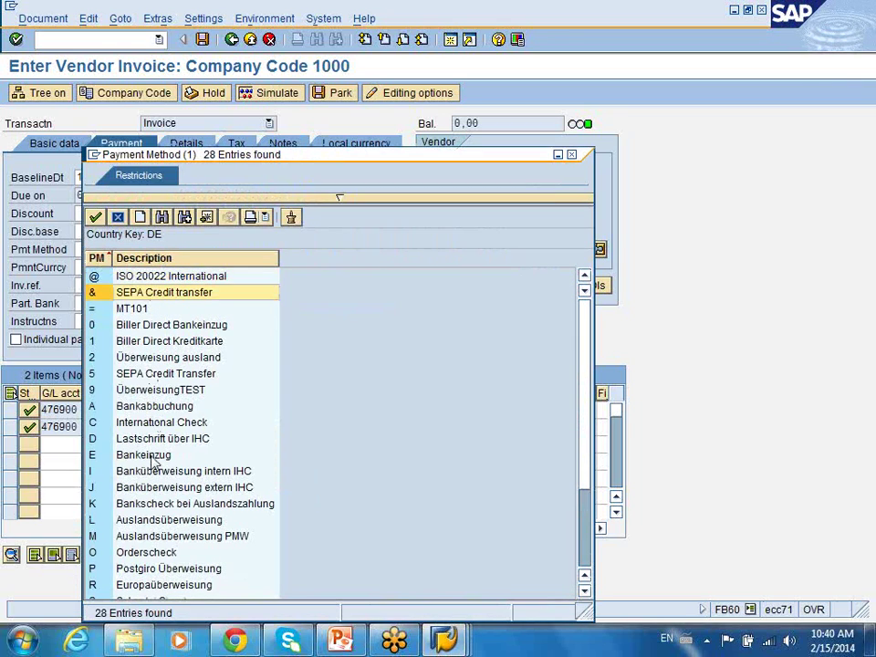
click(149, 423)
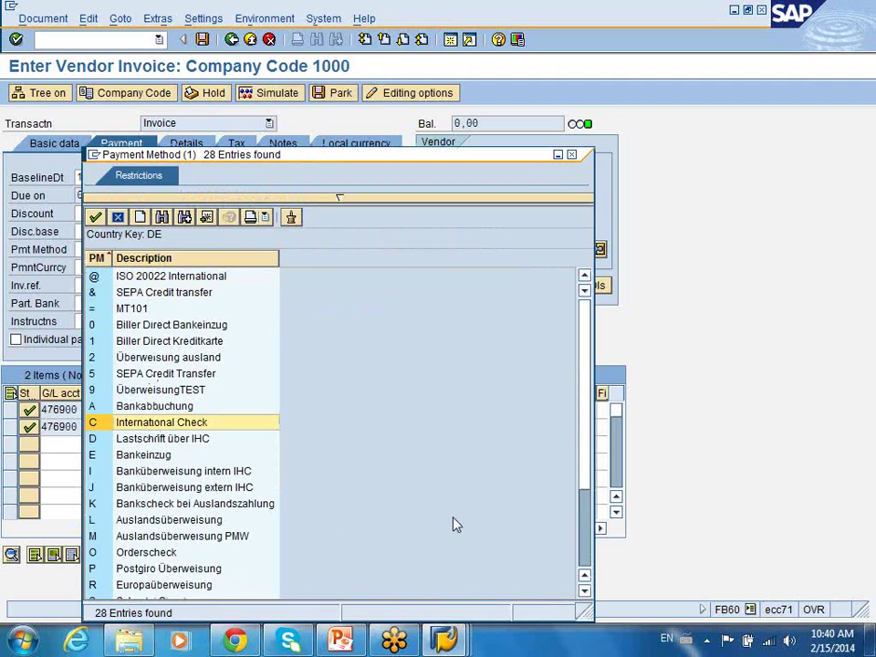
drag(585, 543, 585, 548)
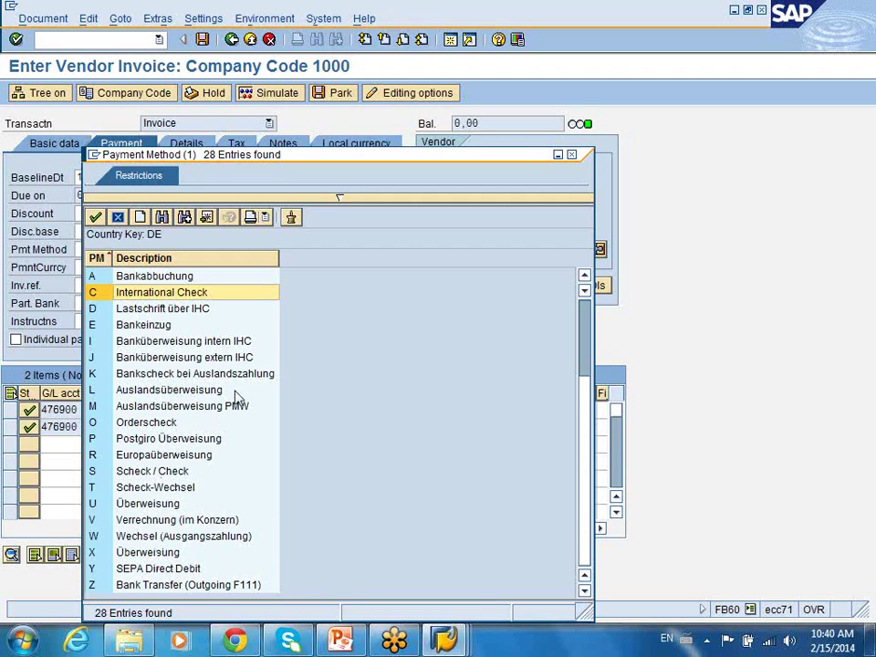
click(572, 155)
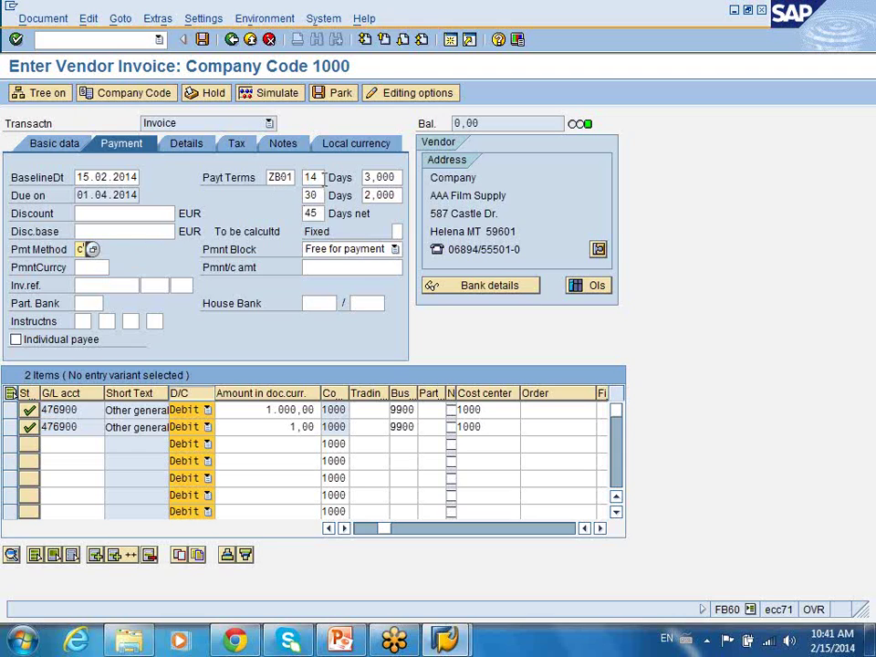
Set the first cash discount period in the invoice's payment terms to 10 days.
drag(321, 178, 247, 175)
text(0)
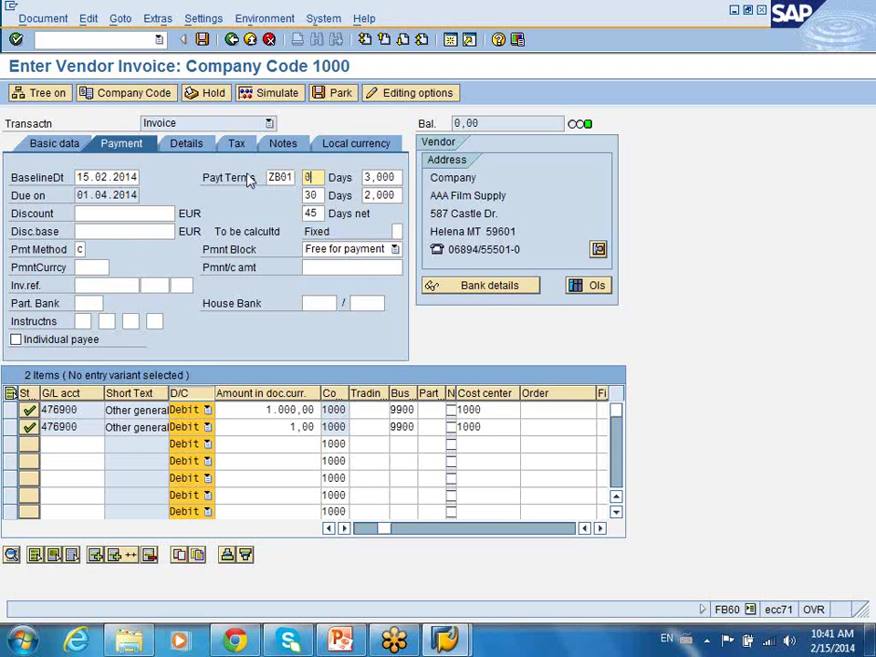
key(BackSpace)
text(1.0)
Change the invoice's payment terms key to 0001 (Payable immediately Due net) and accept the change.
click(289, 180)
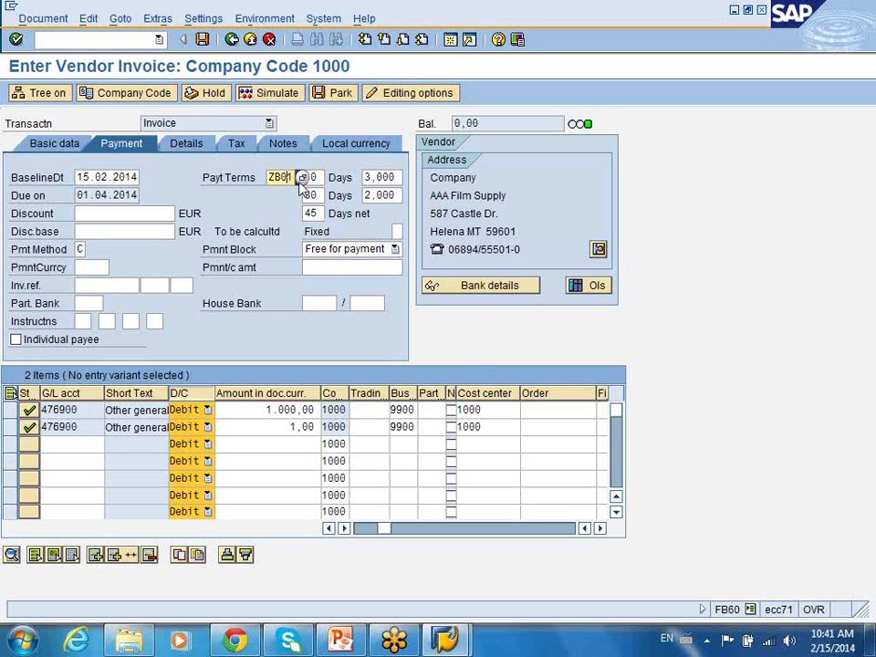
click(302, 177)
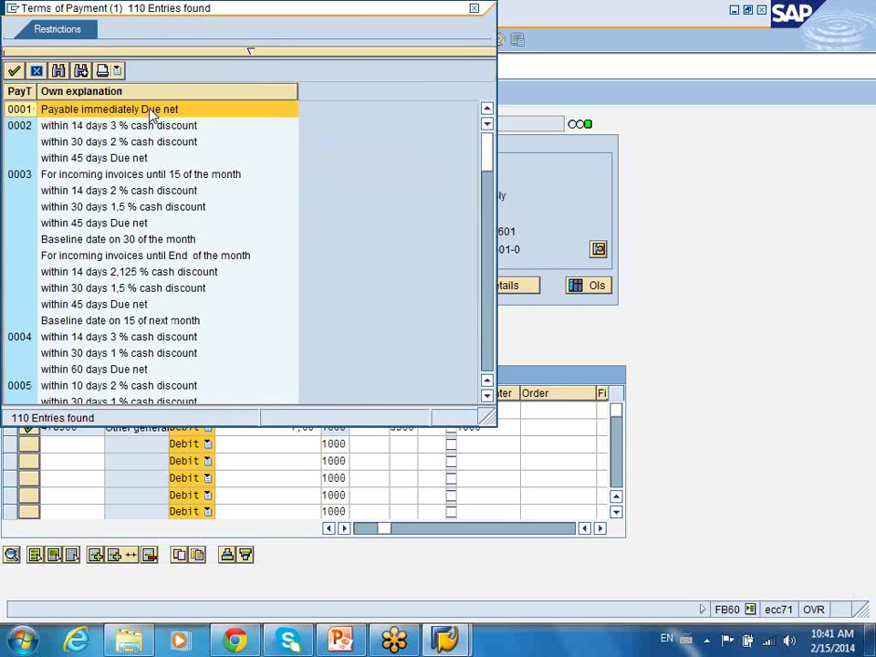
double_click(151, 109)
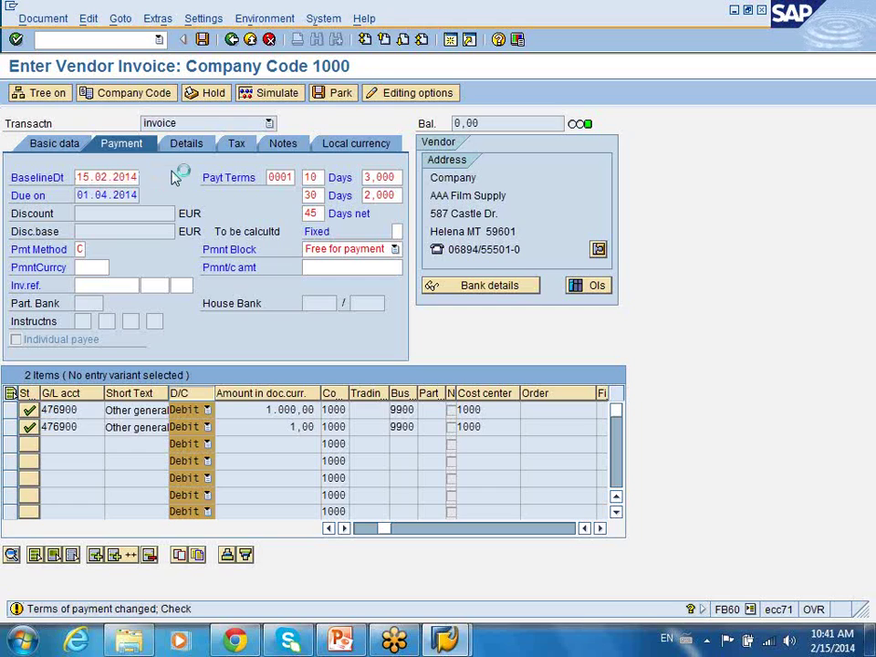
key(Return)
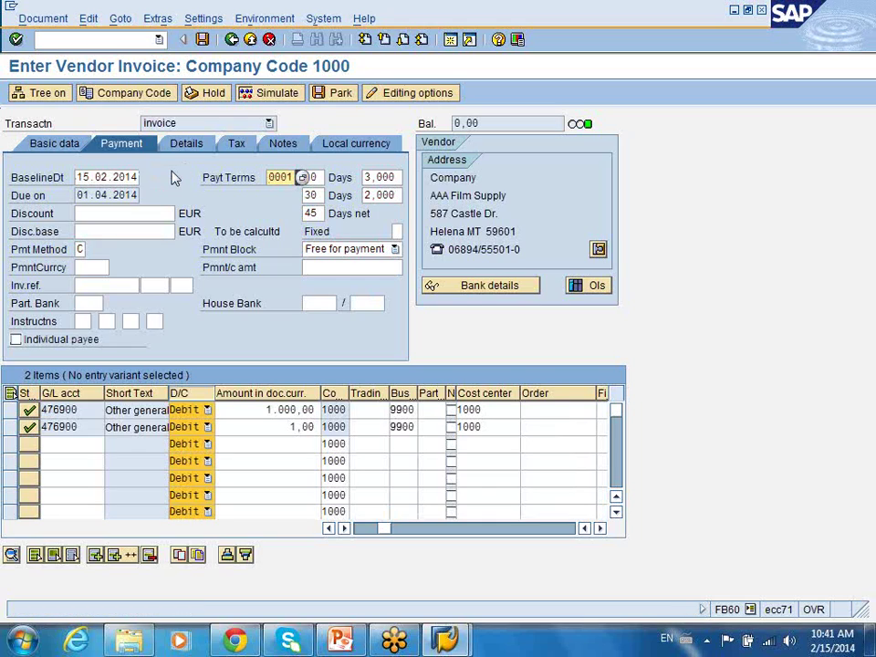
Review the invoice's house bank field, reconciliation account and reference keys, tax data, notes and local currency amounts.
click(317, 308)
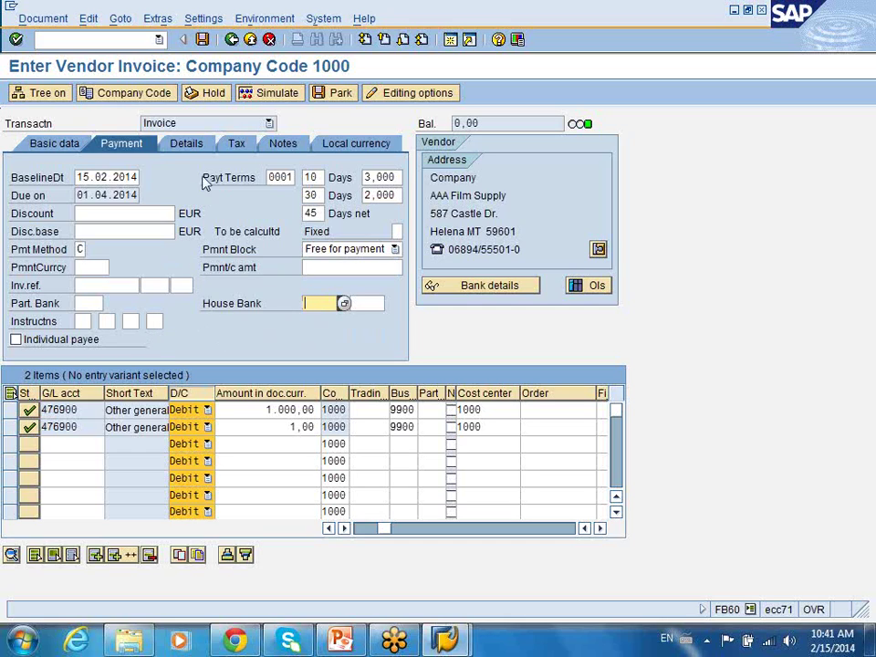
click(166, 147)
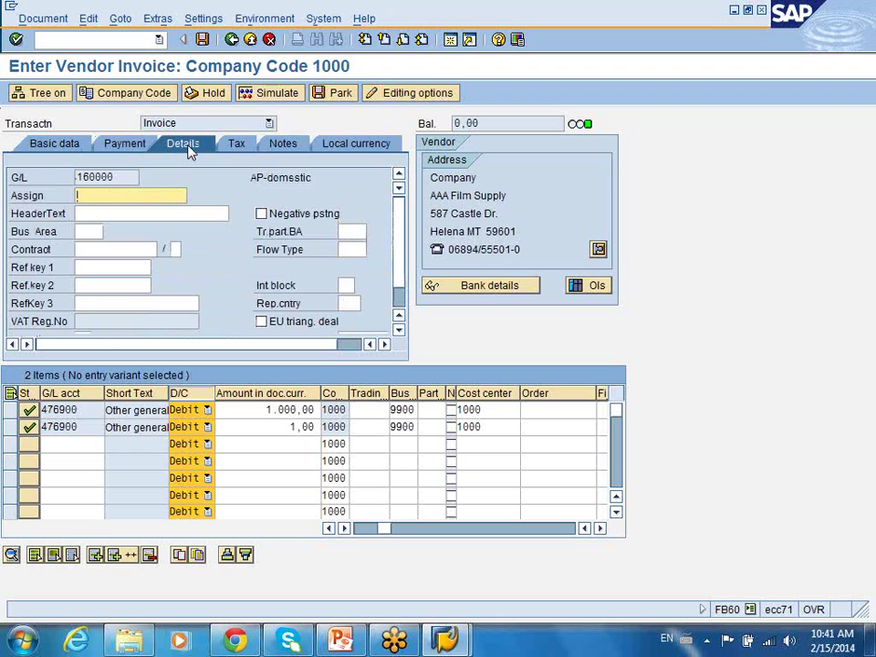
click(128, 178)
drag(128, 178, 65, 179)
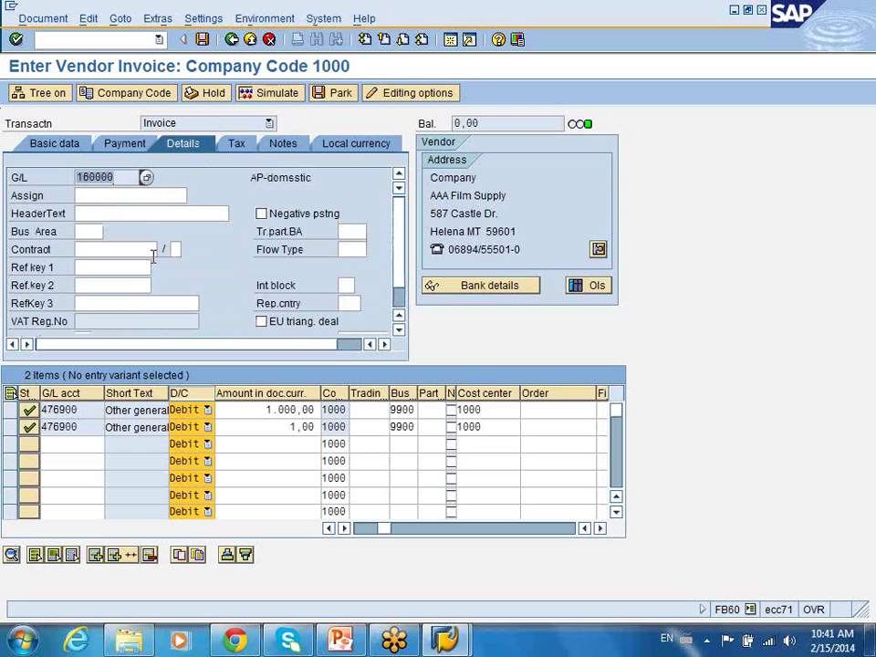
click(113, 266)
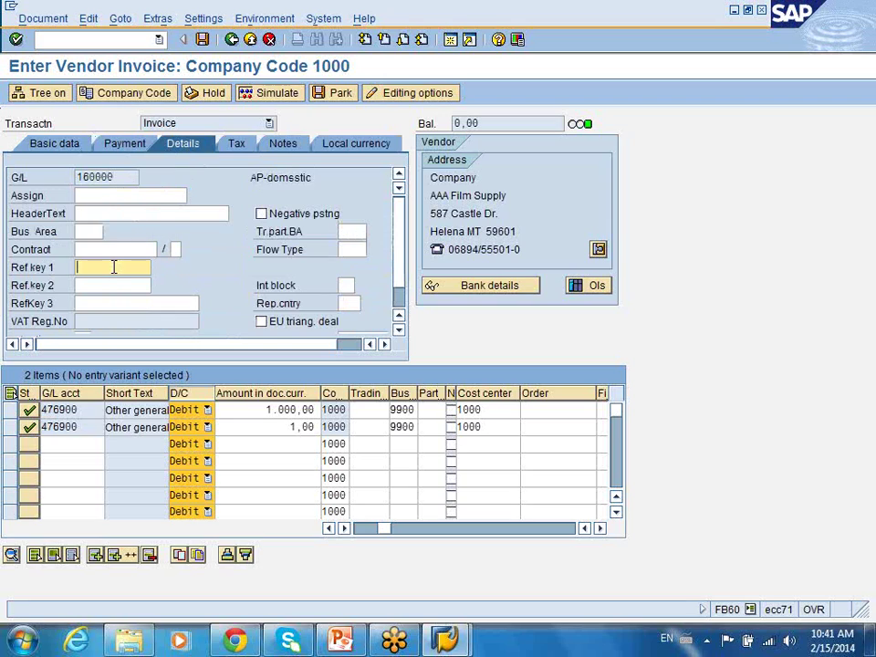
click(101, 285)
click(91, 301)
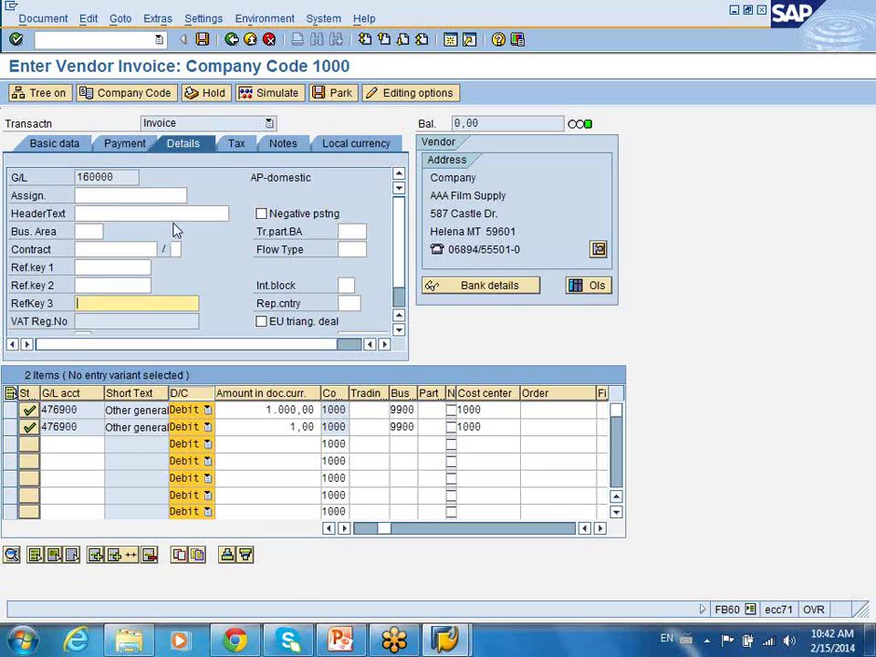
click(238, 150)
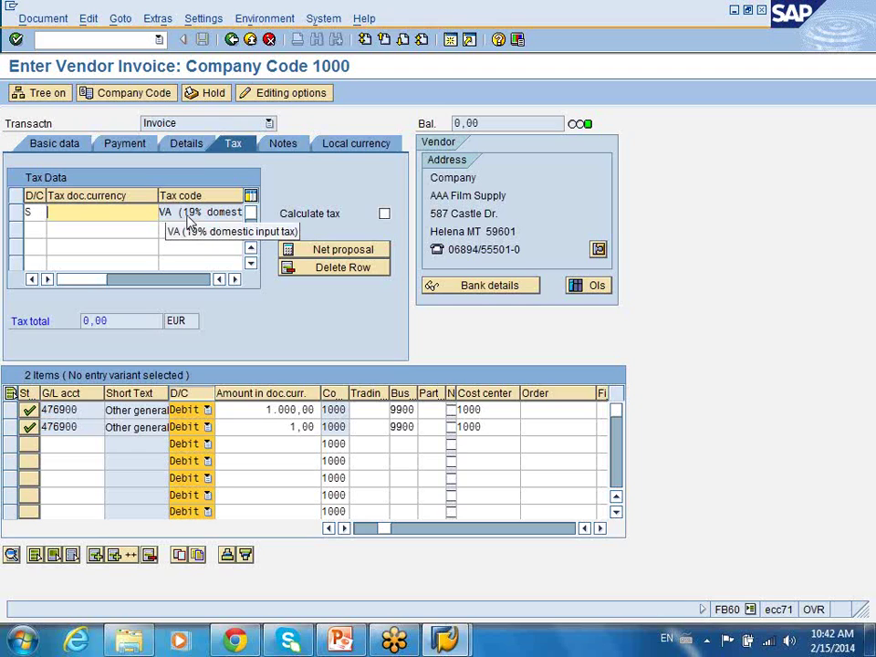
click(283, 147)
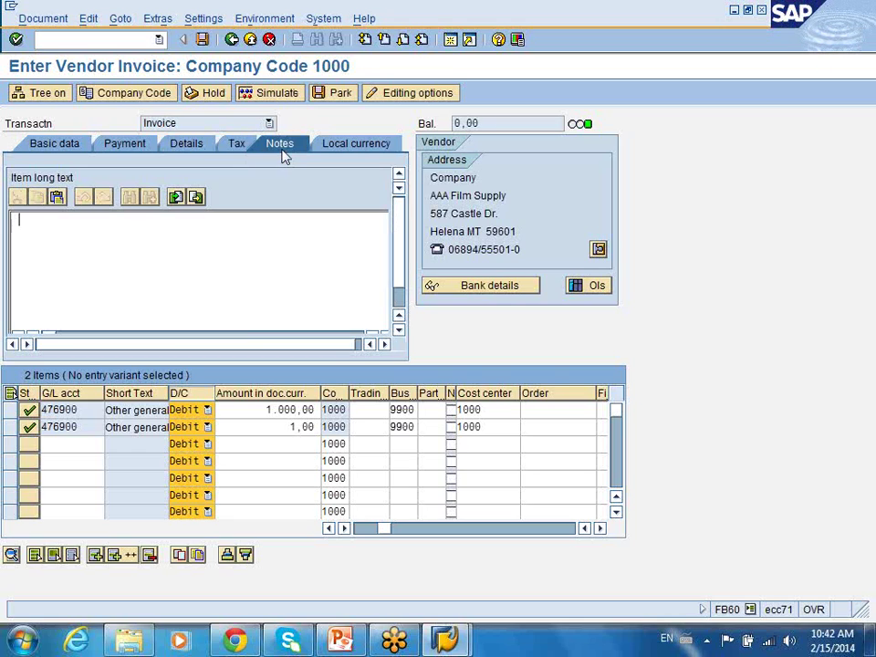
click(340, 146)
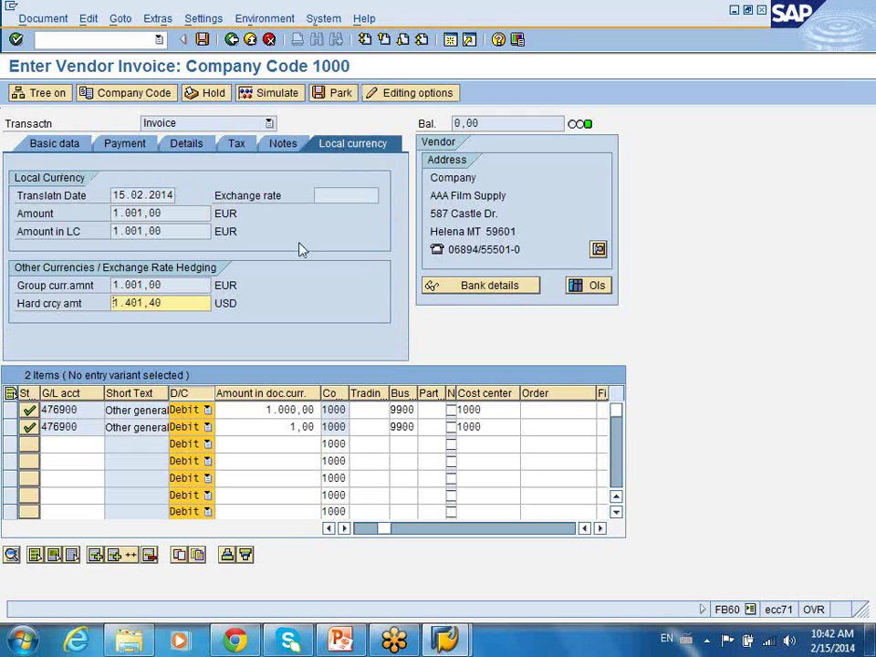
drag(182, 284, 98, 285)
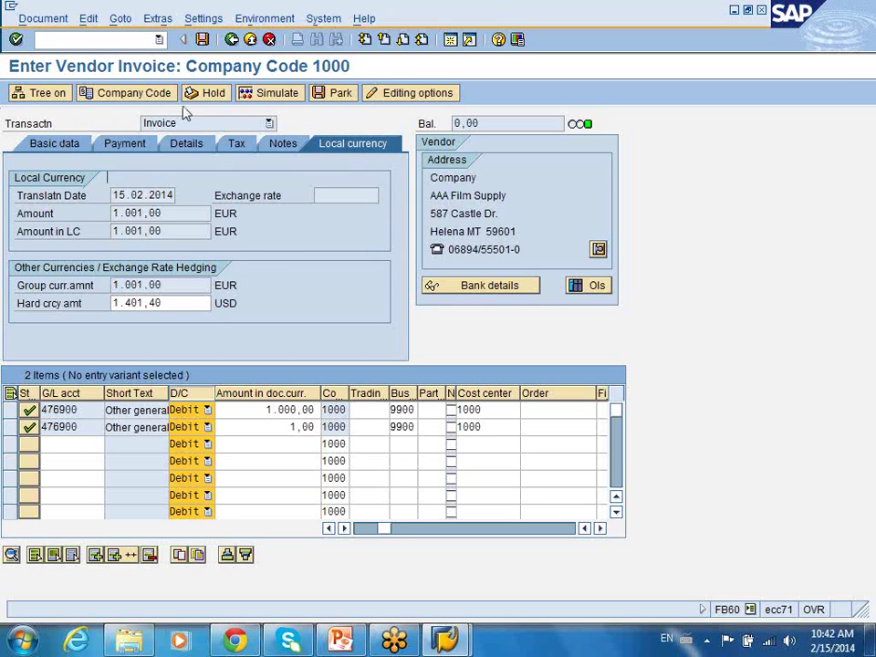
Simulate the invoice posting, accepting the tax check, and examine the tax items in the document overview.
click(250, 95)
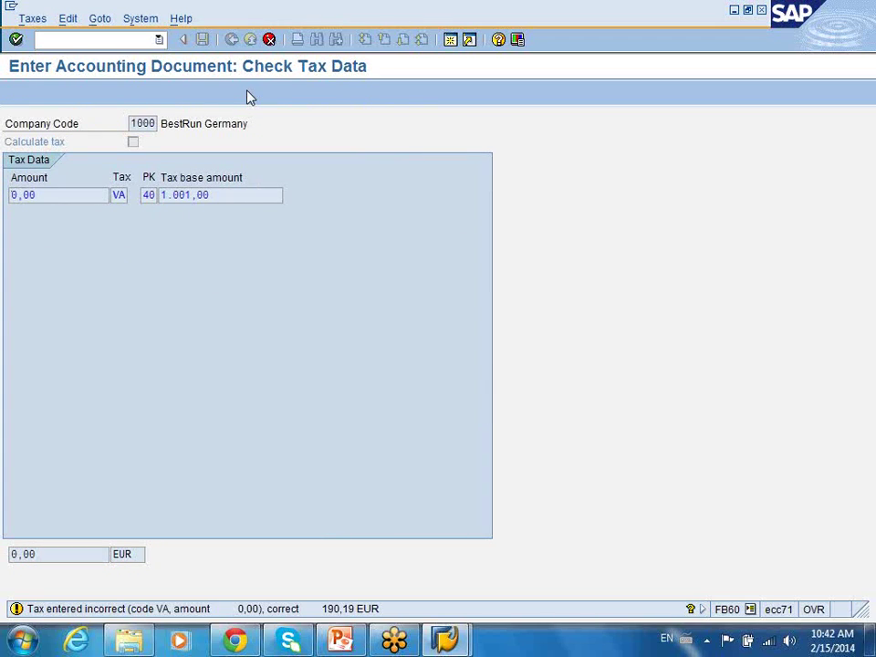
key(Return)
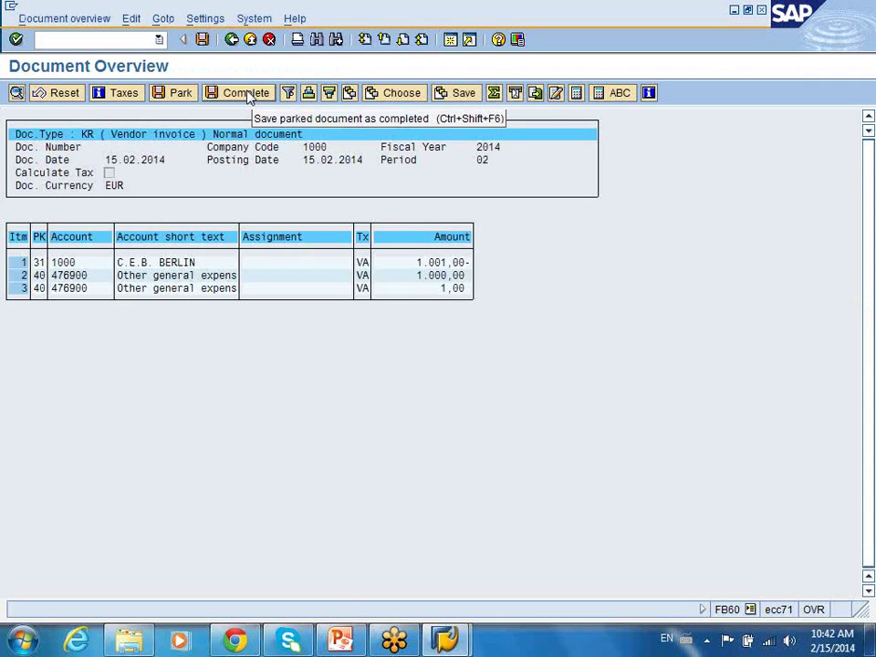
click(125, 93)
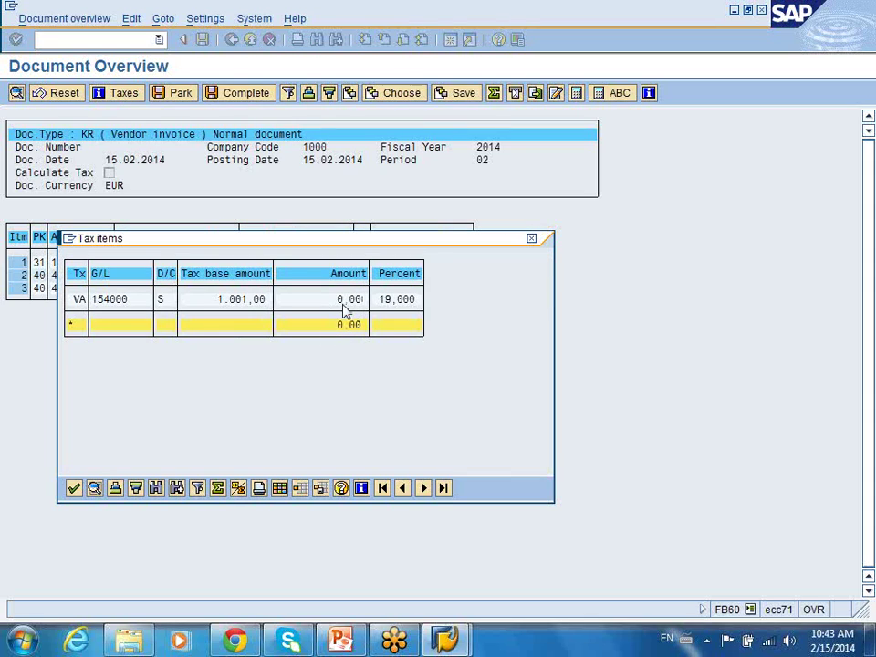
click(74, 488)
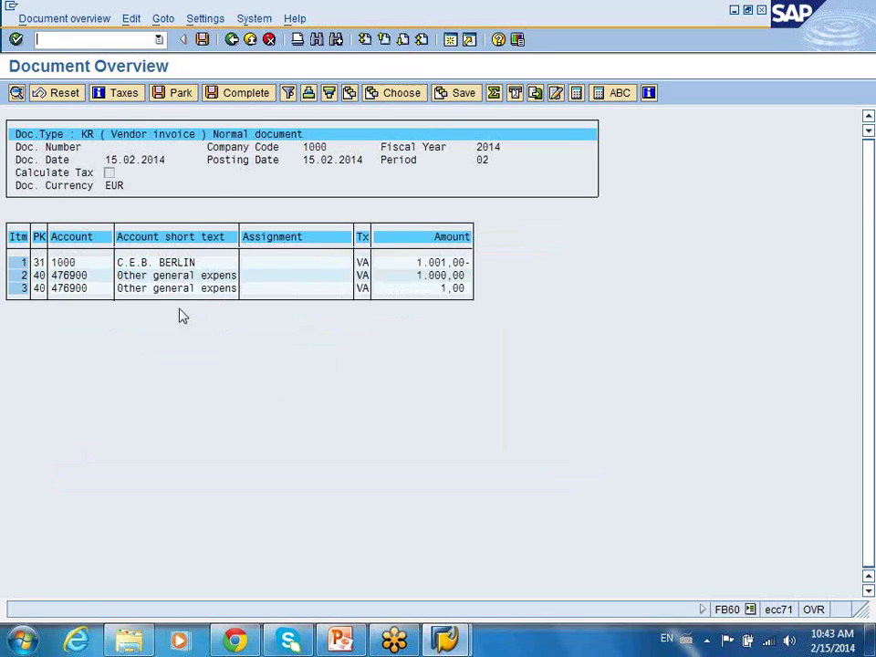
Post the simulated vendor invoice and exit invoice entry to the SAP Easy Access screen.
click(203, 42)
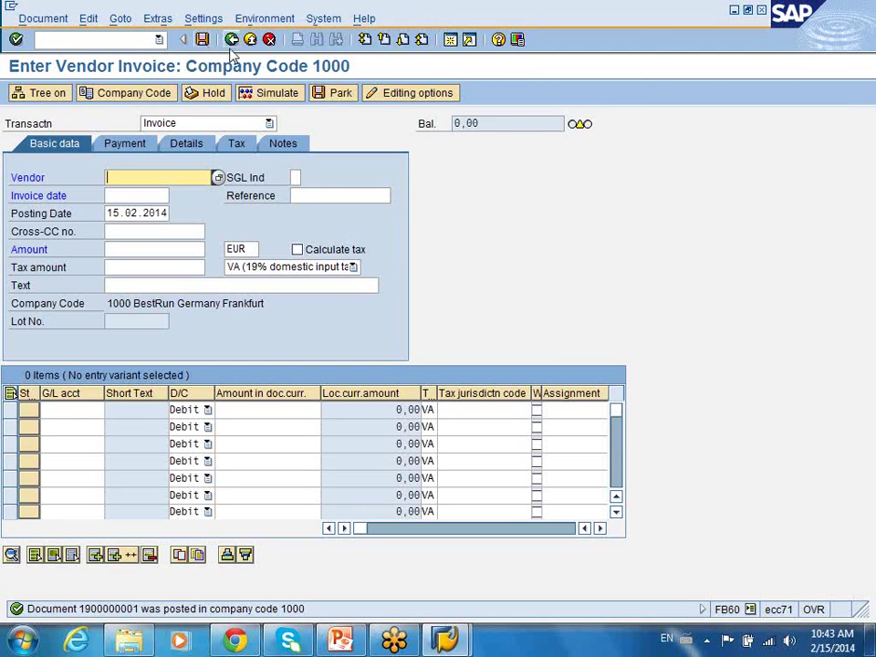
click(233, 40)
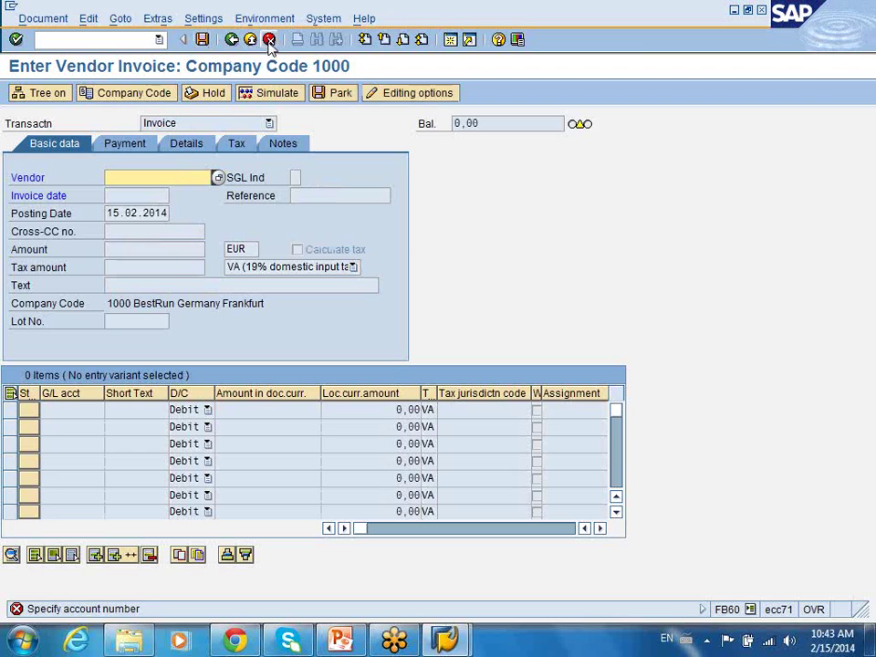
click(250, 39)
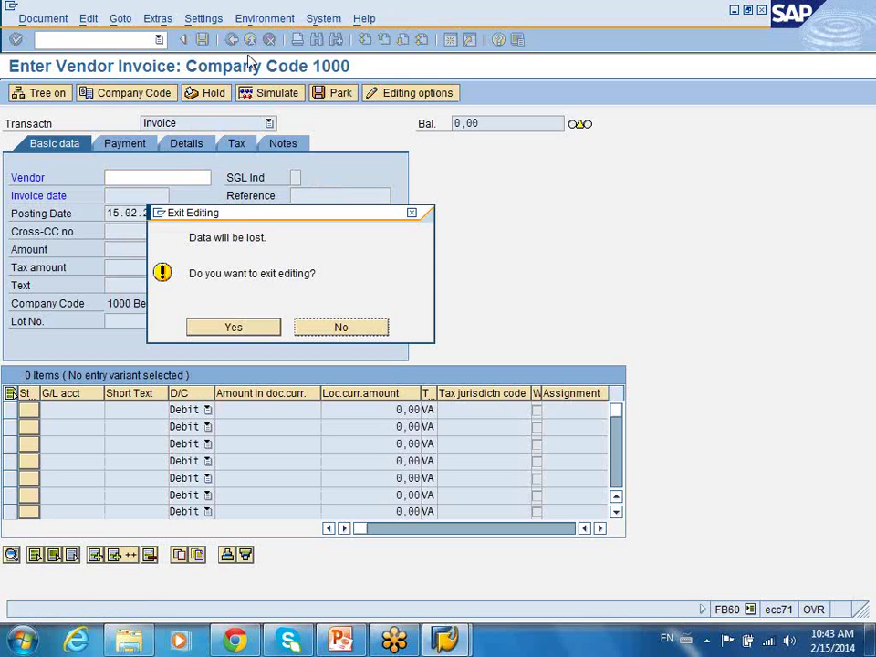
click(236, 328)
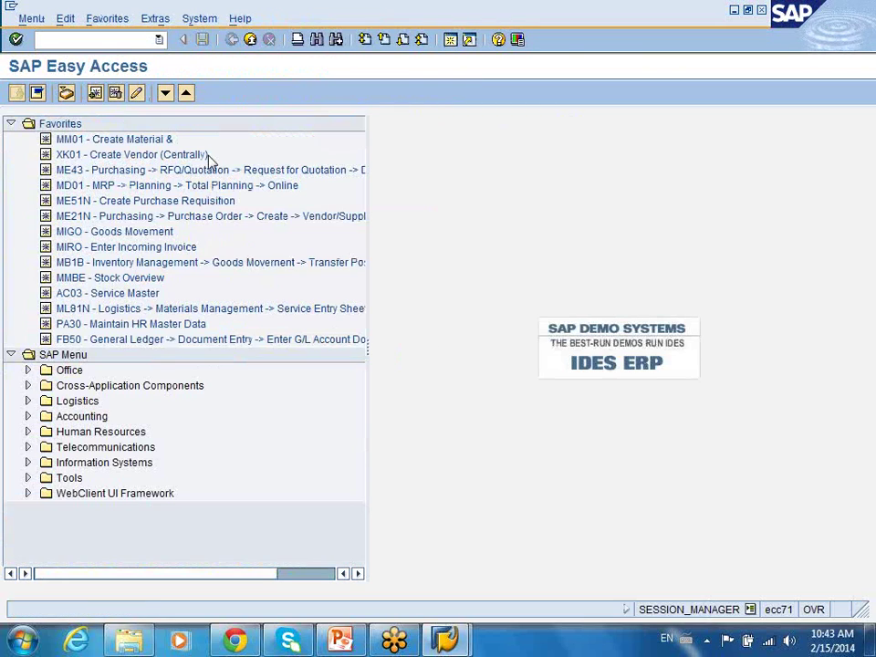
click(115, 39)
click(27, 400)
click(27, 400)
click(27, 416)
scroll(102, 352, down, 2)
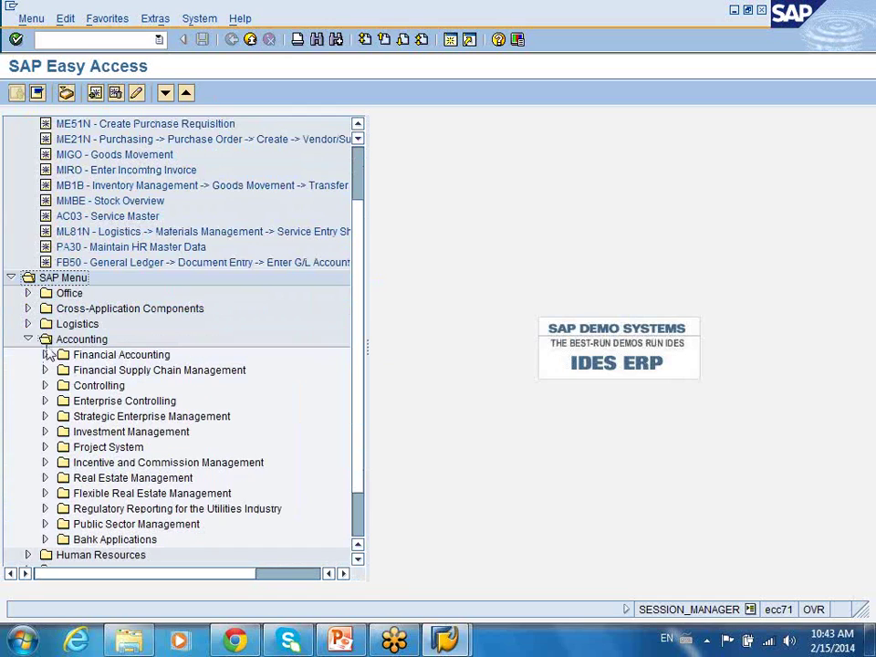
Display the posted invoice document of company code 1000 and fiscal year 2014 with transaction FB03.
click(99, 39)
text(fb03)
key(Return)
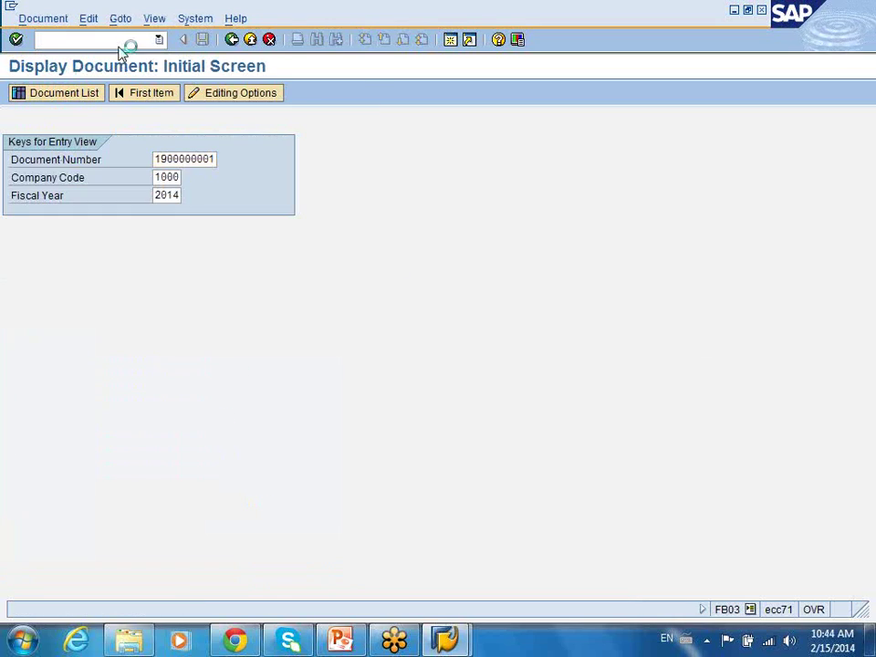
key(Return)
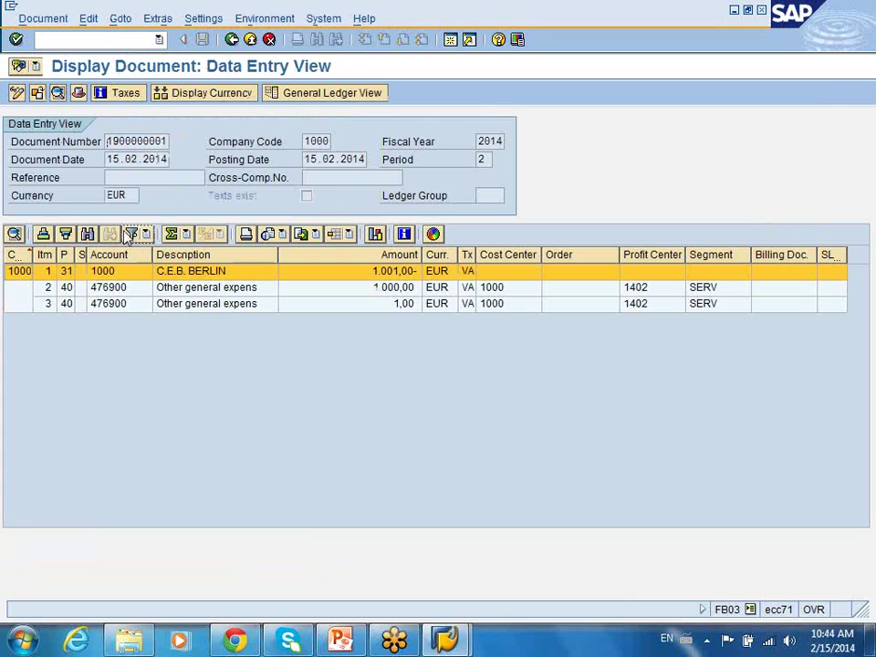
Examine the posted document's header, including its transaction code and document type.
click(57, 92)
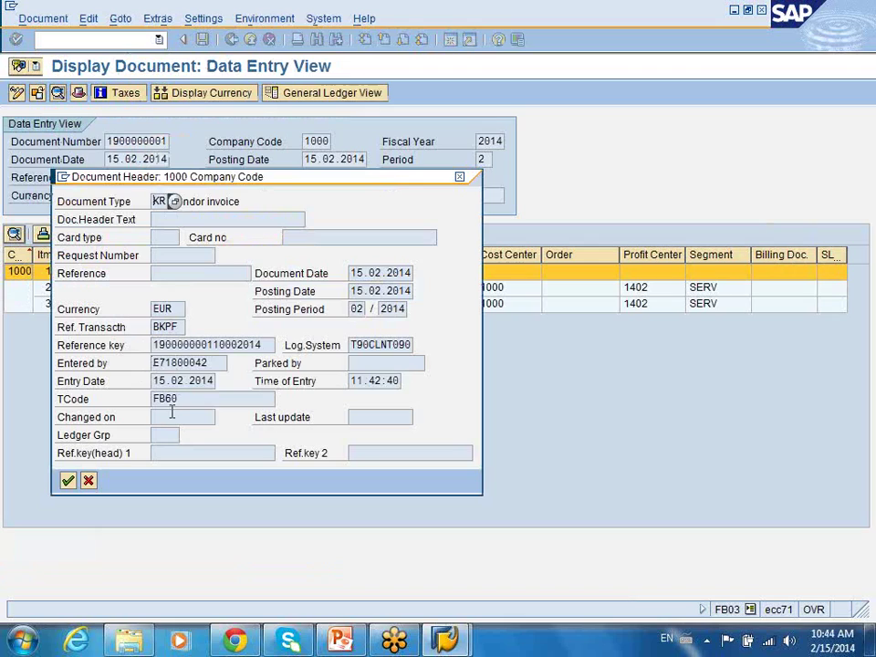
drag(173, 398, 141, 396)
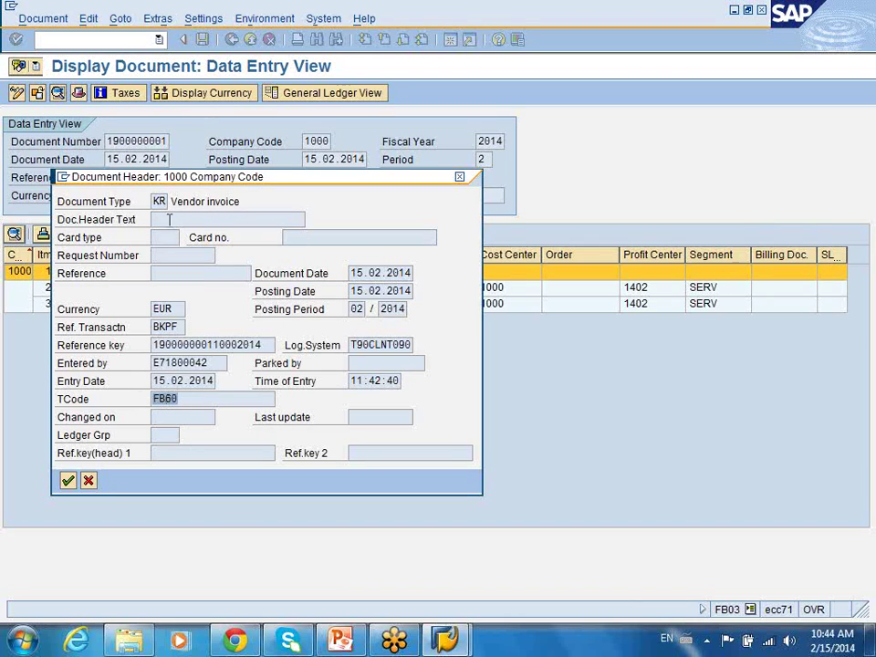
drag(152, 201, 171, 200)
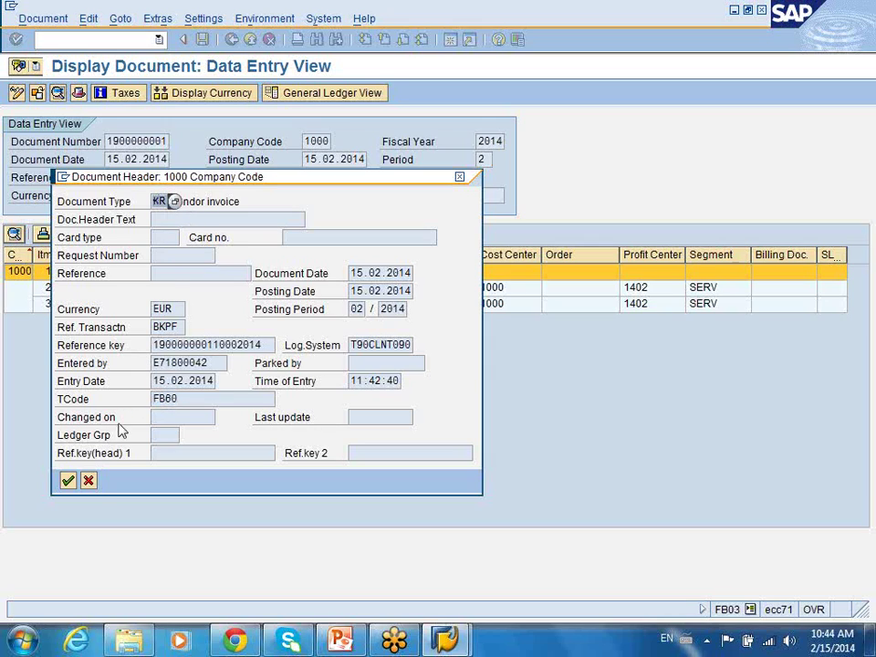
Close the document header and leave the document display for the SAP Easy Access screen.
click(90, 482)
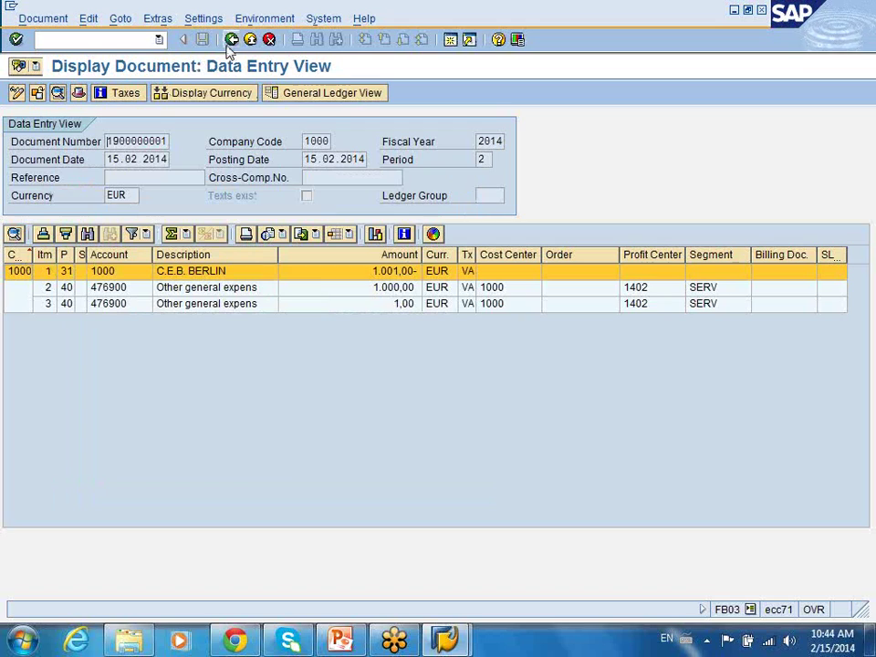
click(232, 40)
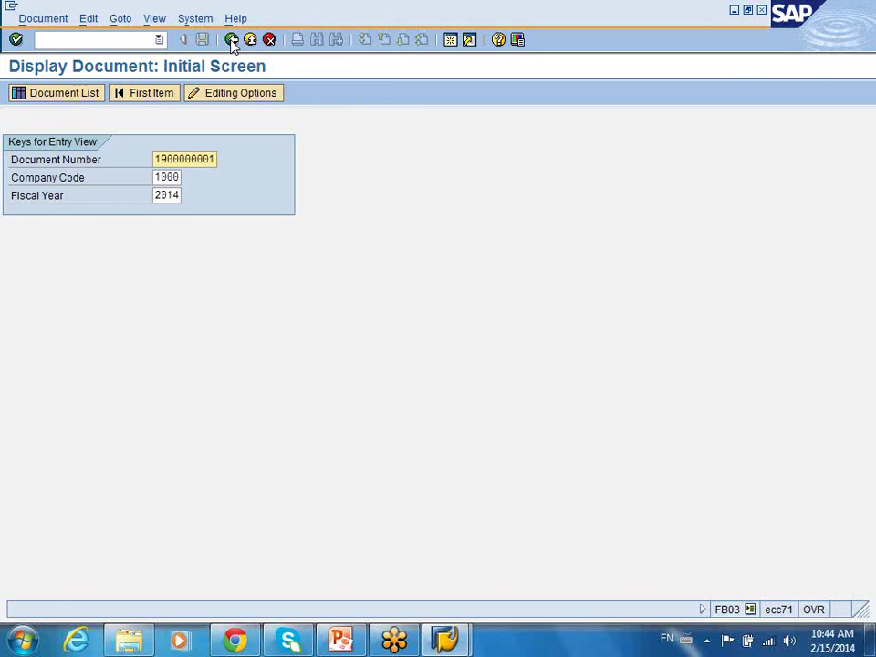
click(232, 40)
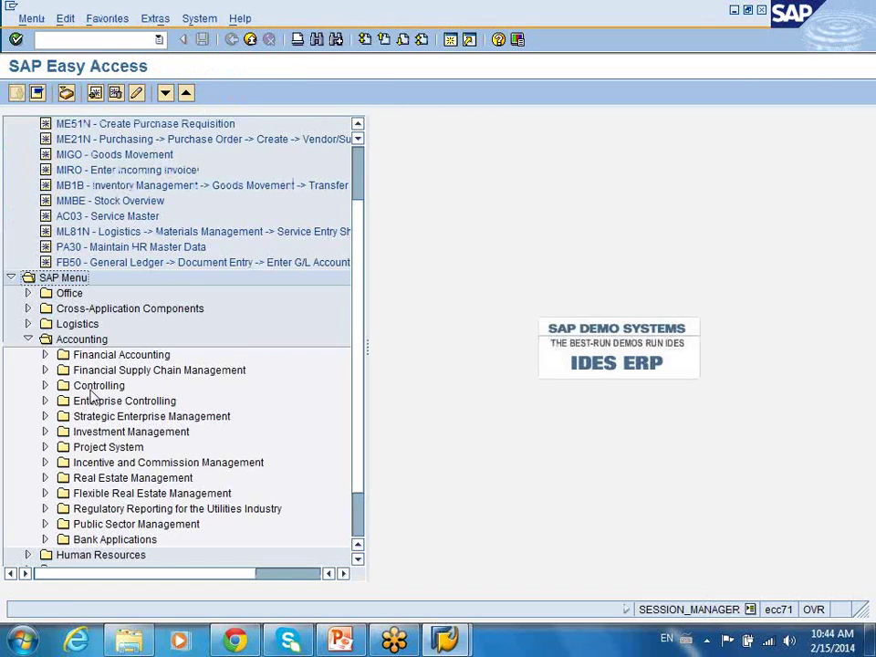
Expand the Document and Account folders of Accounts Payable under Financial Accounting.
click(44, 354)
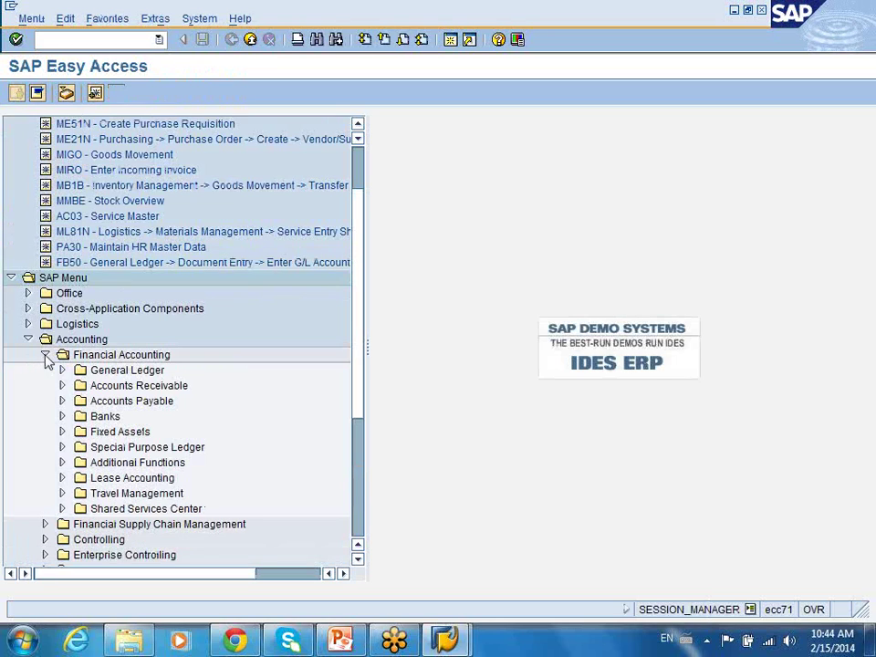
click(61, 401)
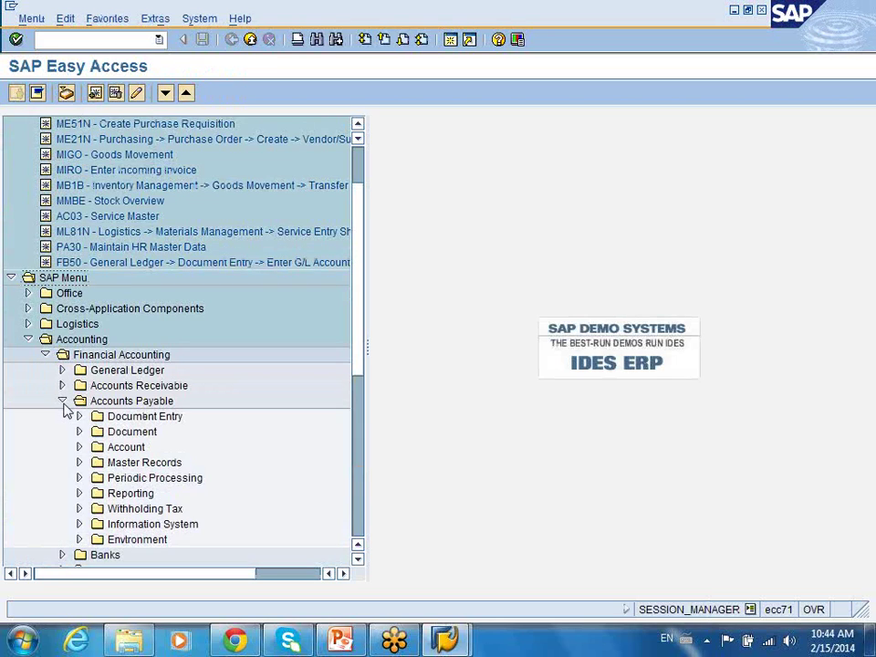
click(79, 431)
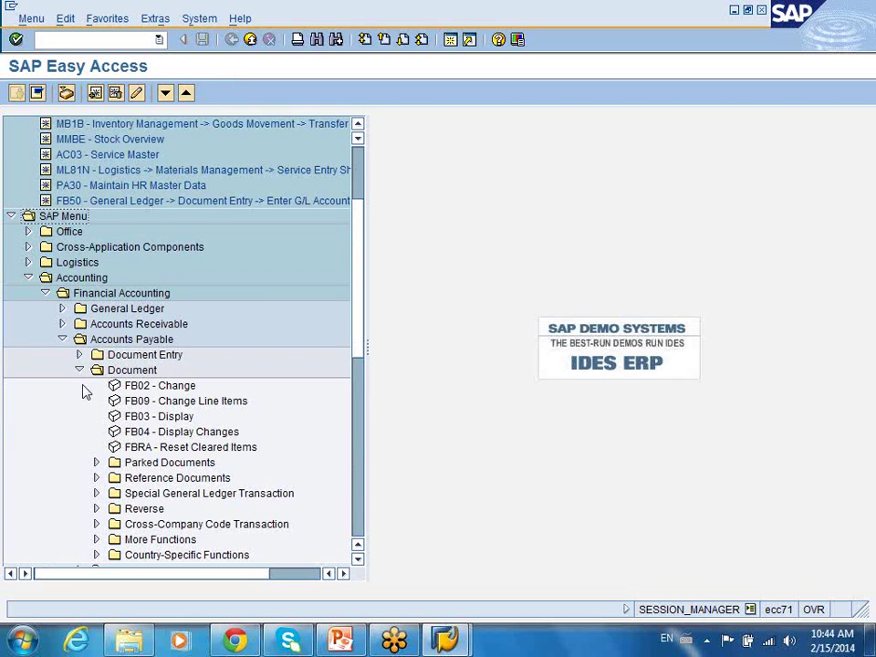
scroll(366, 303, down, 4)
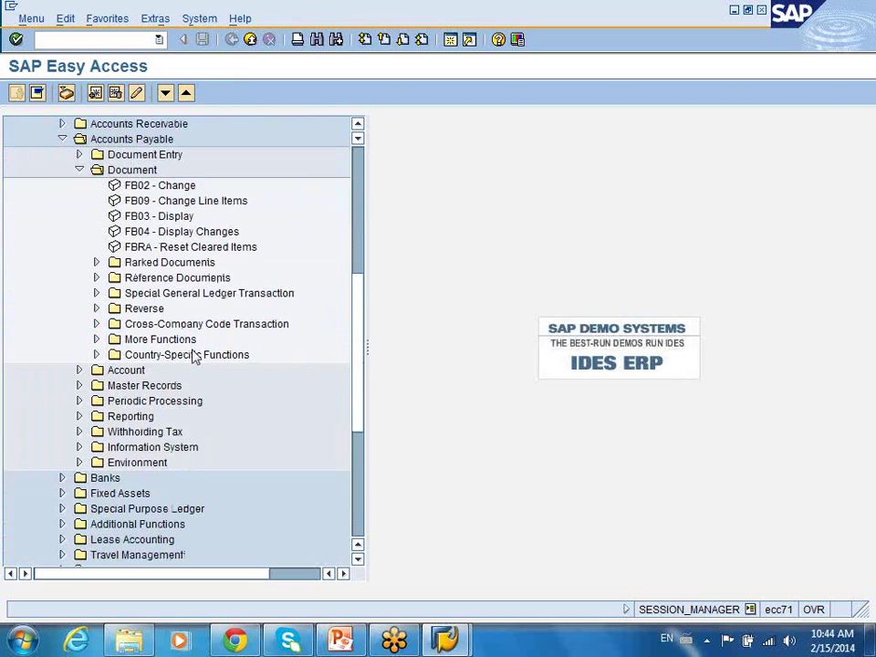
click(80, 370)
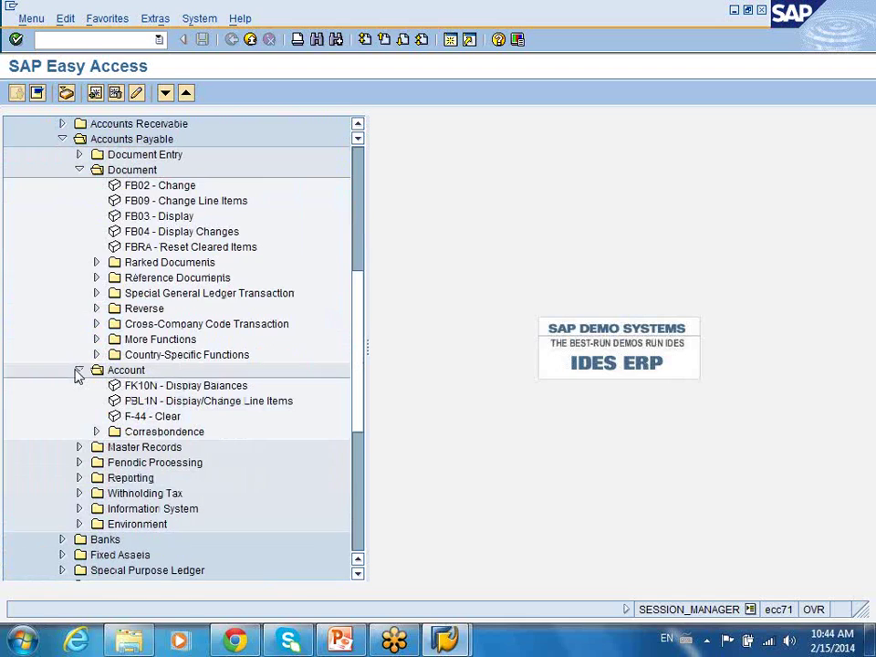
Display the vendor's balances for company code 1000 and fiscal year 2014 with FK10N, and return to SAP Easy Access.
click(137, 401)
click(142, 386)
double_click(142, 386)
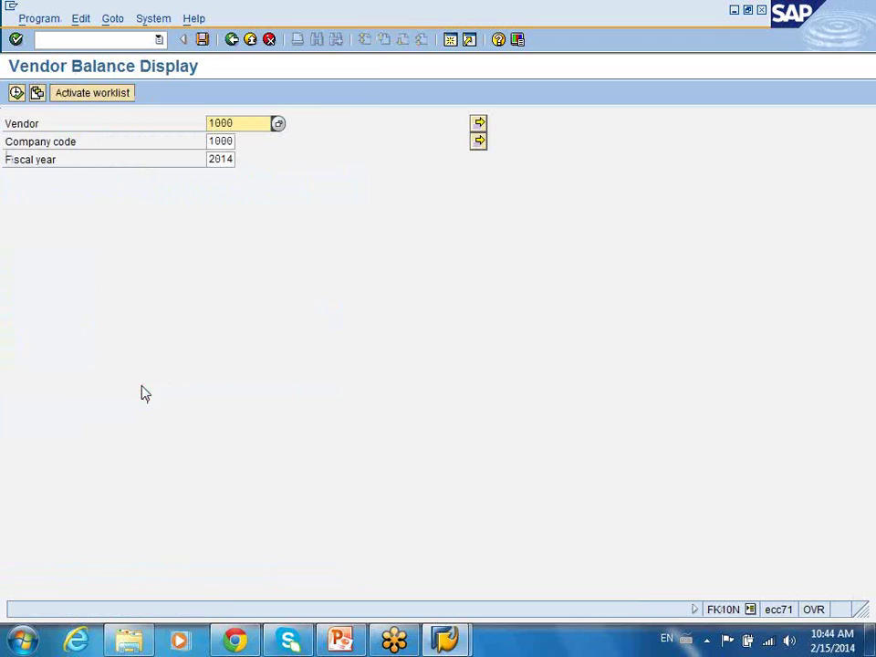
click(17, 94)
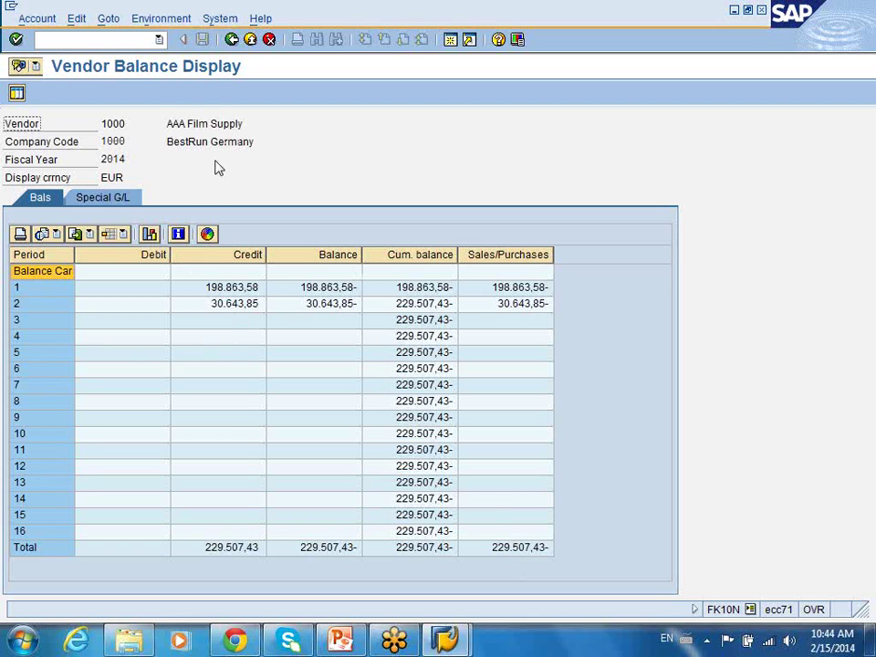
click(232, 42)
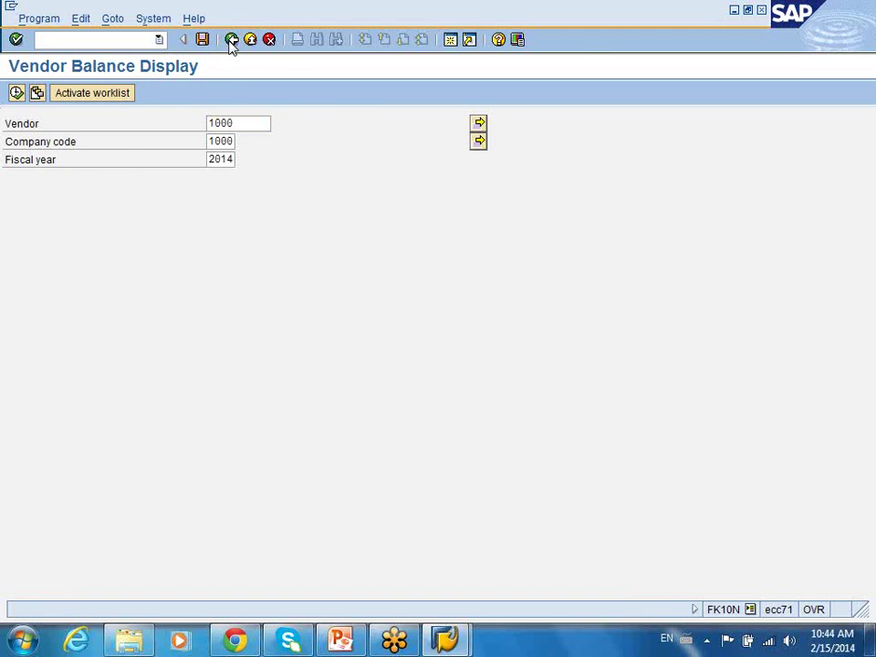
click(231, 41)
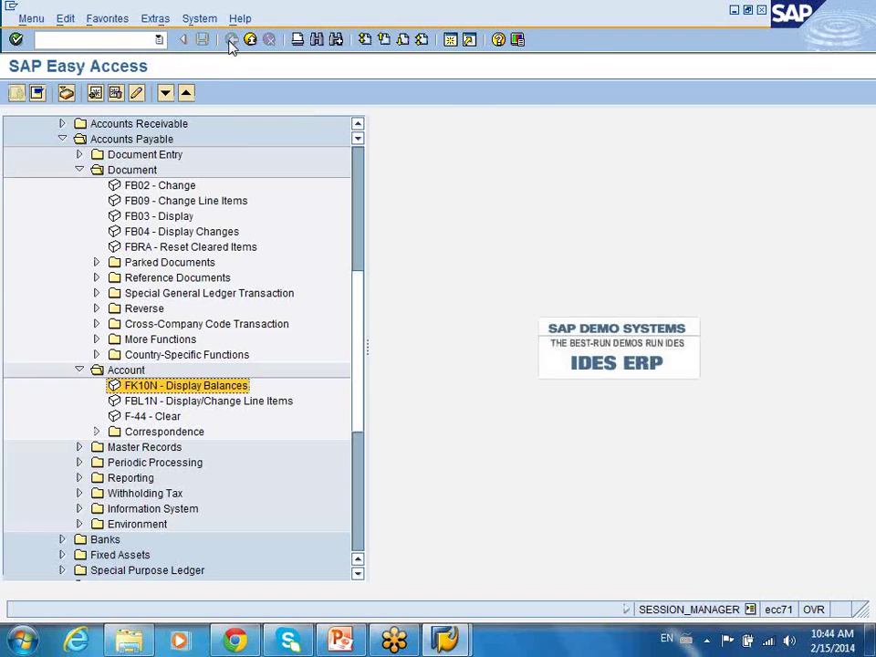
List all normal line items of the invoice's vendor in company code 1000 with transaction FBL1N.
double_click(175, 402)
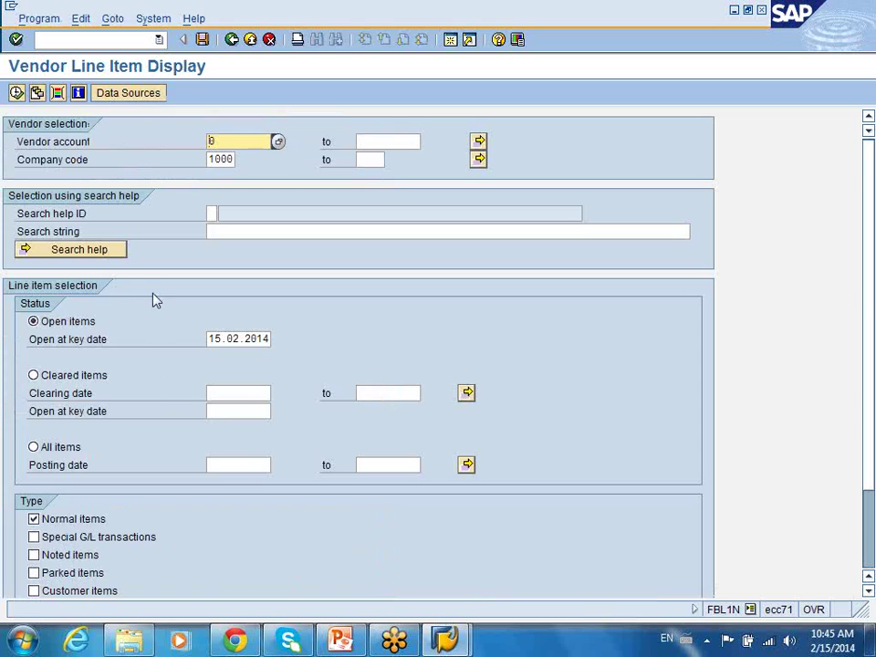
click(34, 448)
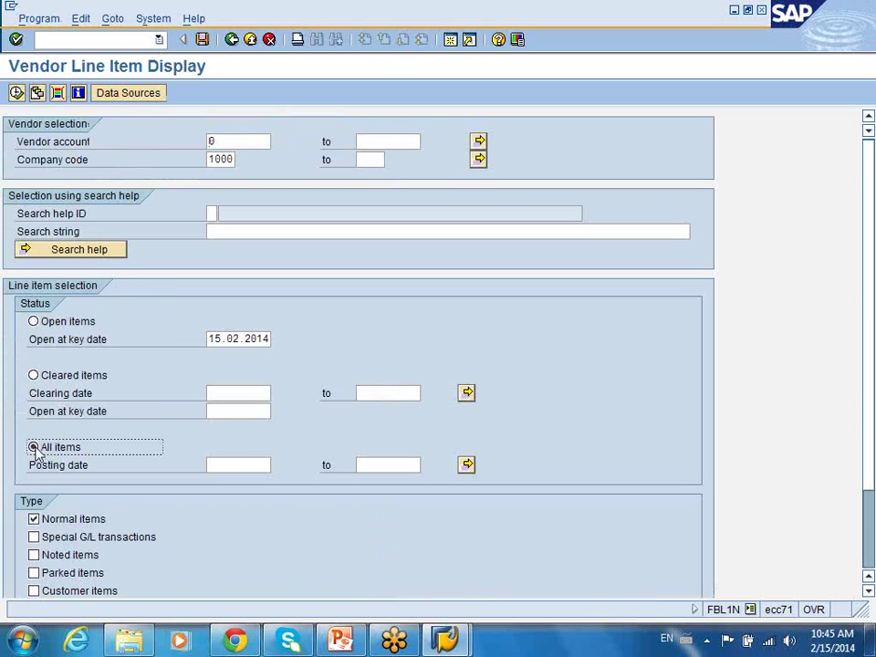
click(238, 141)
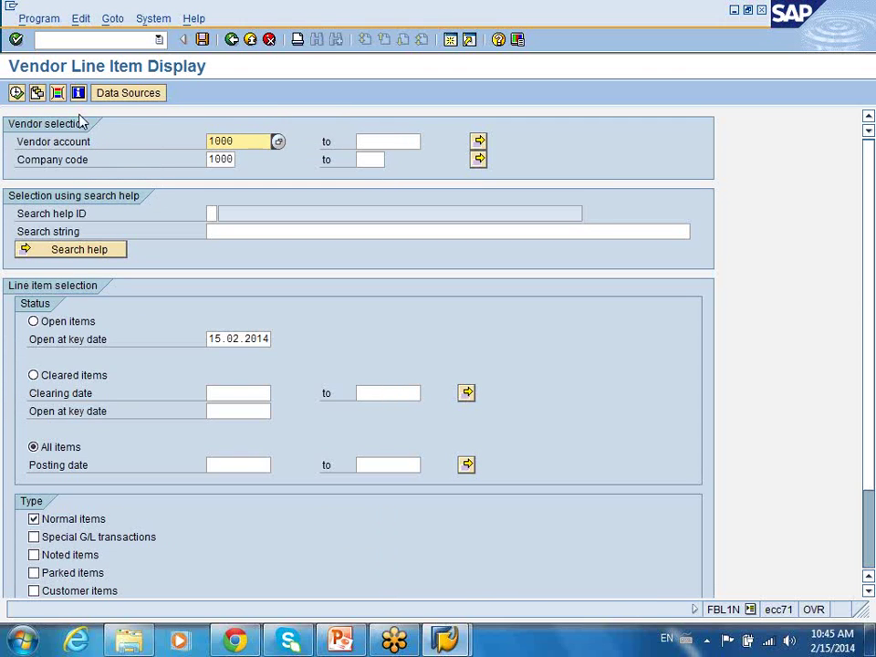
click(16, 93)
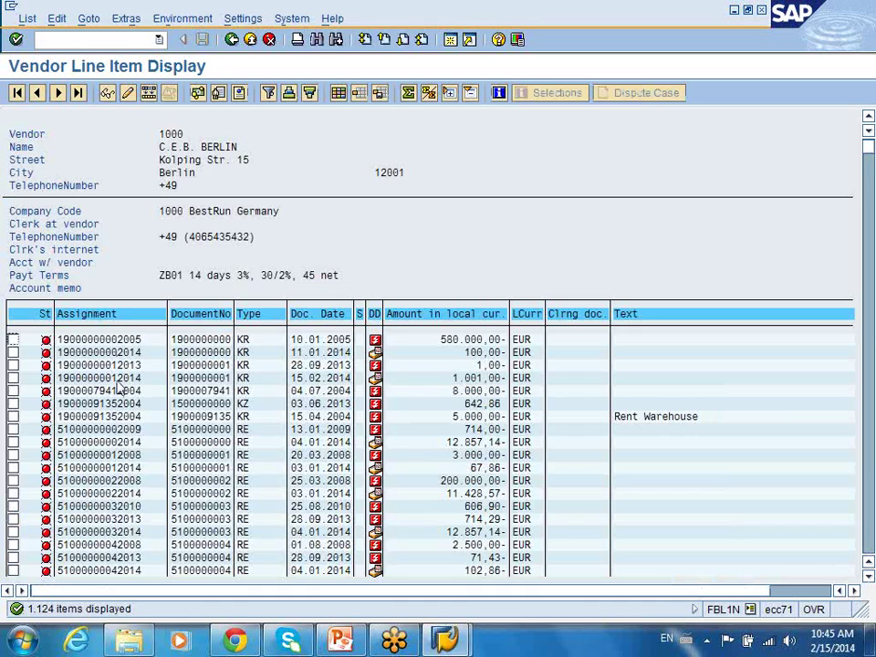
Display the line item of the vendor invoice dated 15.02.2014, and return to the SAP Easy Access screen.
click(12, 377)
click(107, 94)
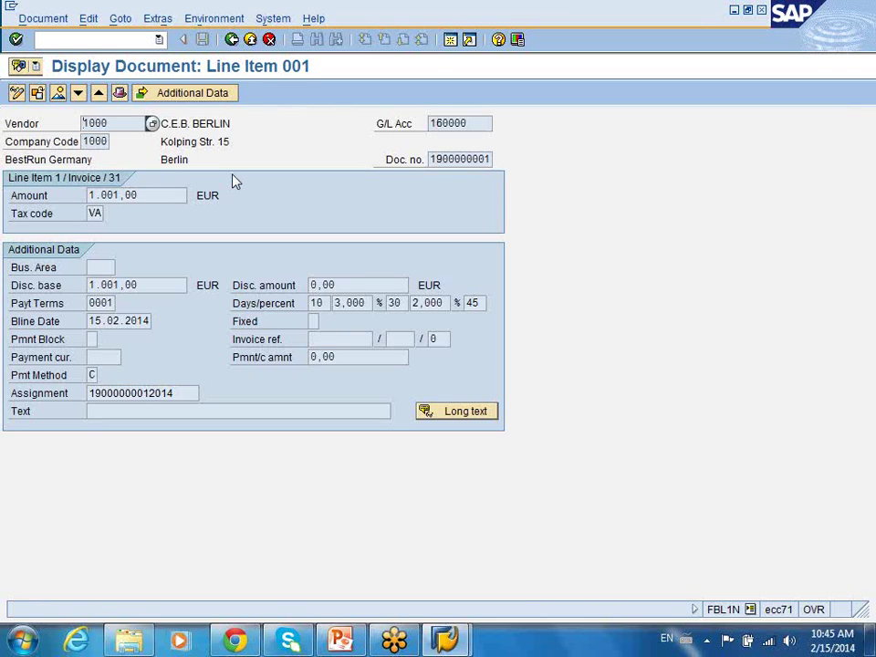
click(232, 39)
click(232, 41)
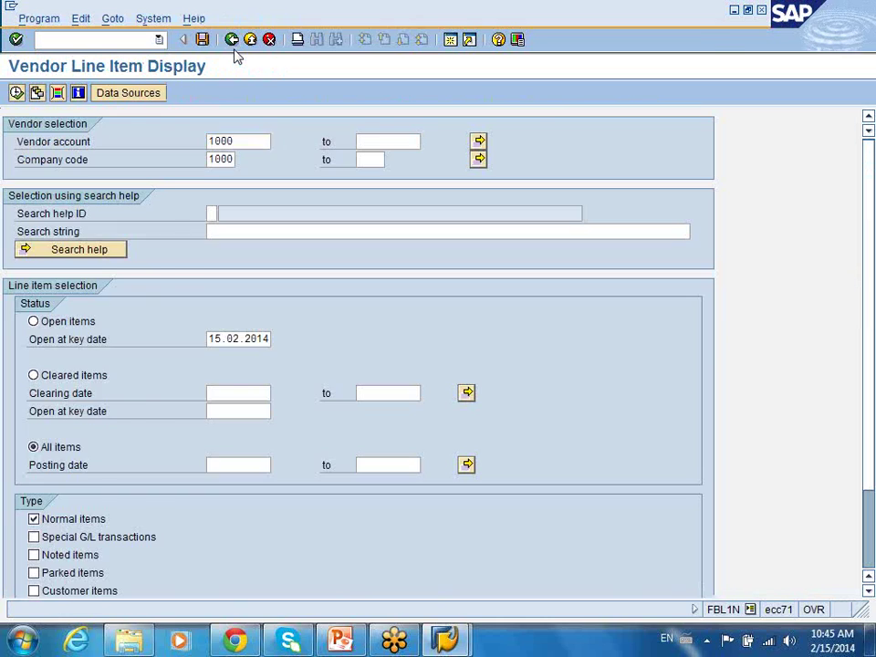
click(232, 41)
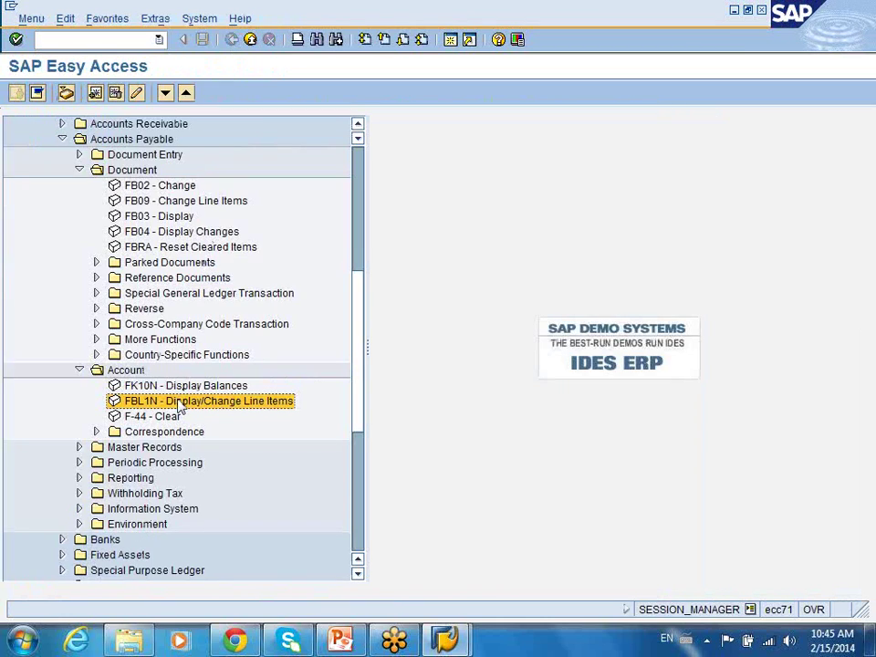
List the vendor's open items at key date 15.02.2014 with FBL1N, and return to the selection criteria.
double_click(144, 403)
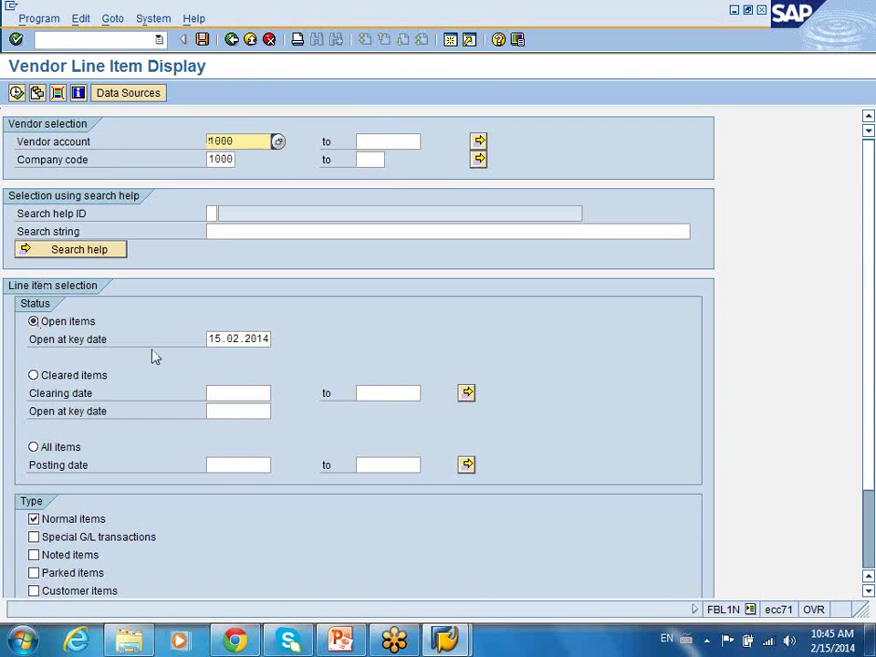
click(16, 92)
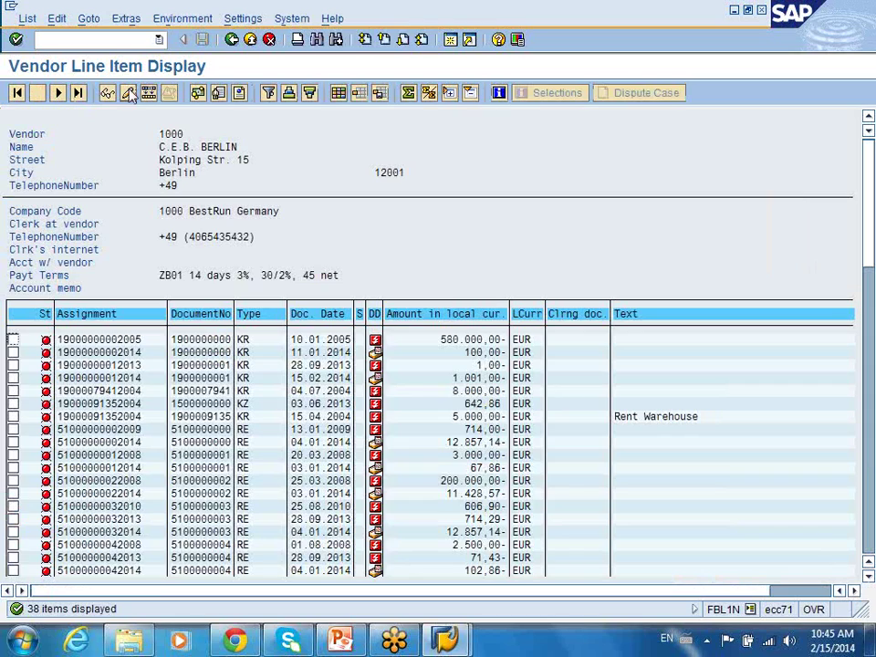
click(228, 44)
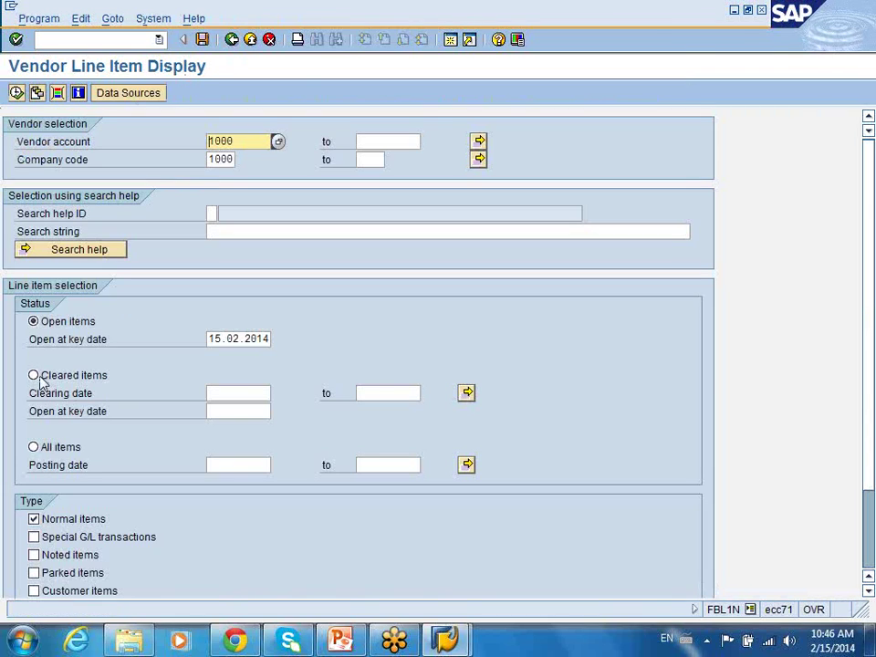
Try the cleared items and all items status options, and leave the line item selection without running it.
click(33, 375)
click(33, 447)
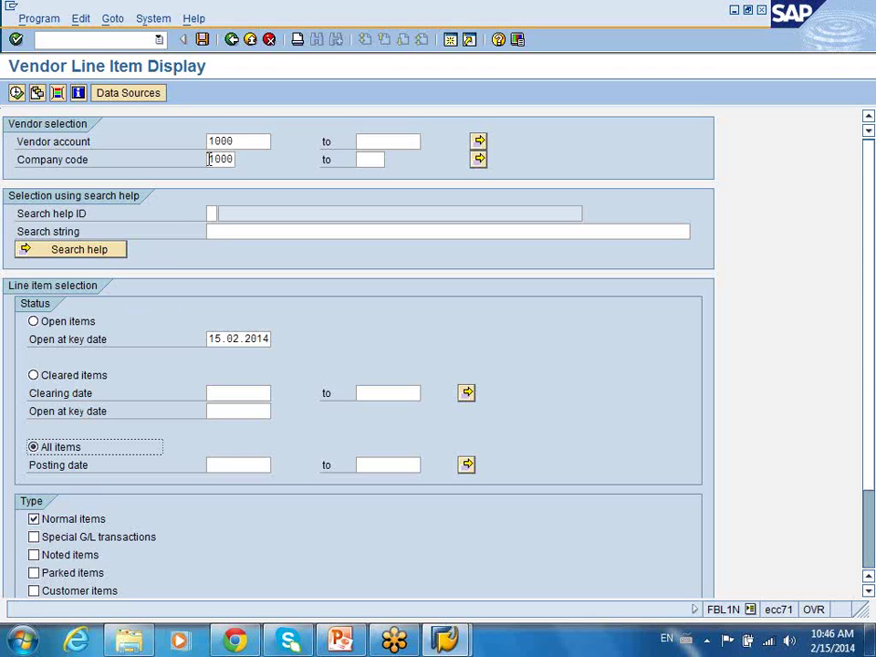
click(252, 140)
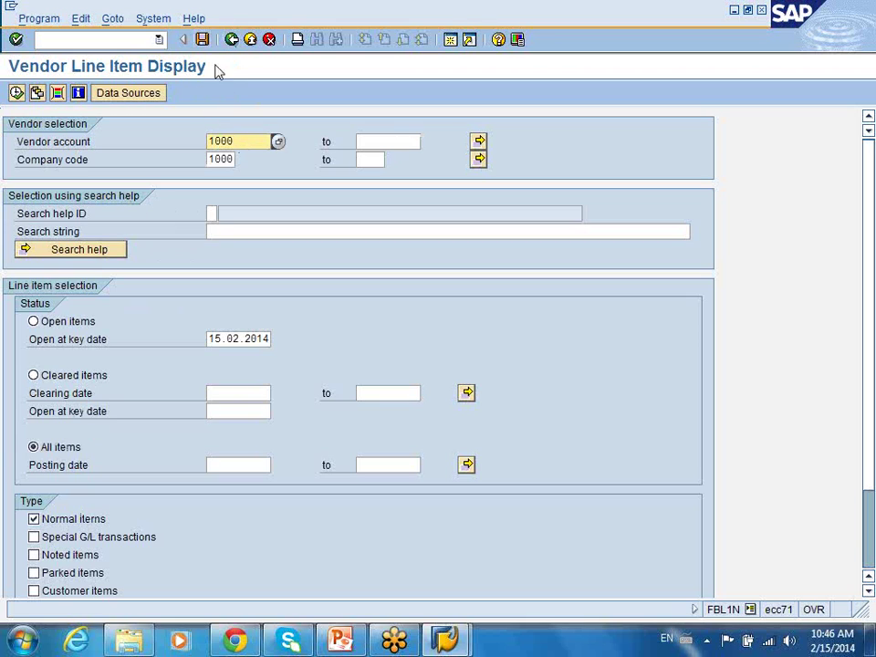
click(233, 40)
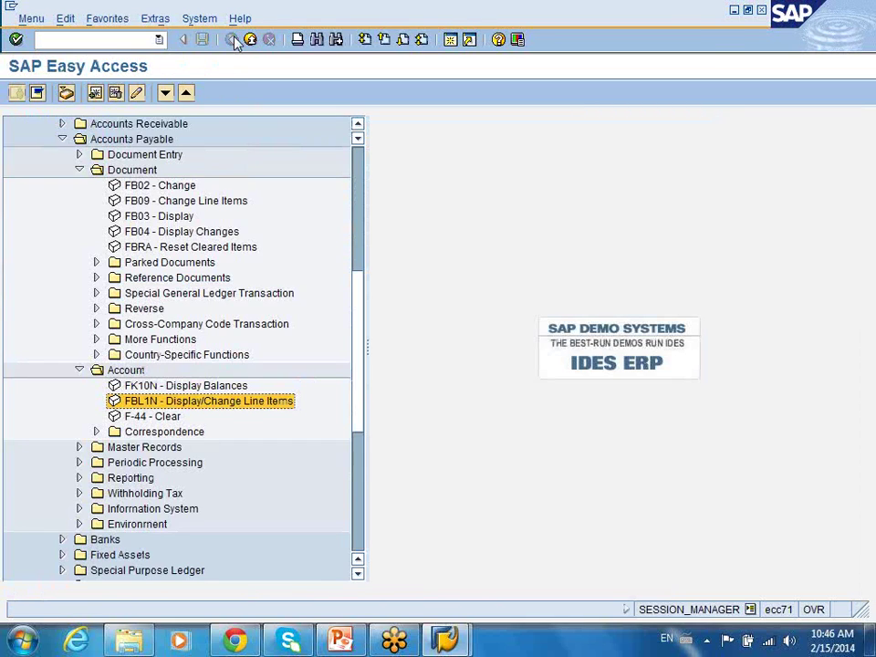
click(191, 389)
click(180, 402)
click(182, 385)
click(186, 405)
click(187, 386)
Display the vendor's master record for company code 1000 with transaction FK03 from the Master Records folder.
click(79, 447)
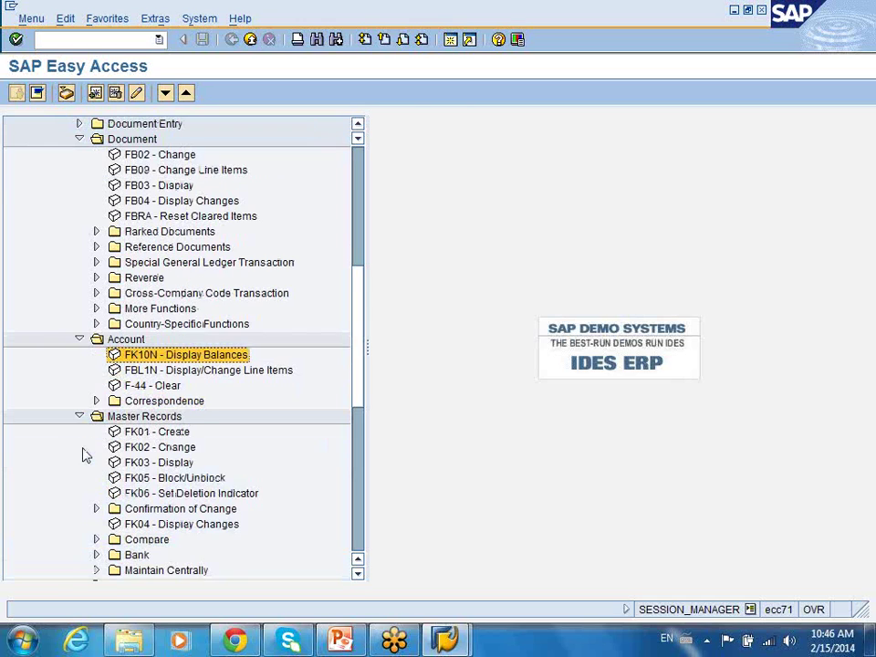
click(139, 420)
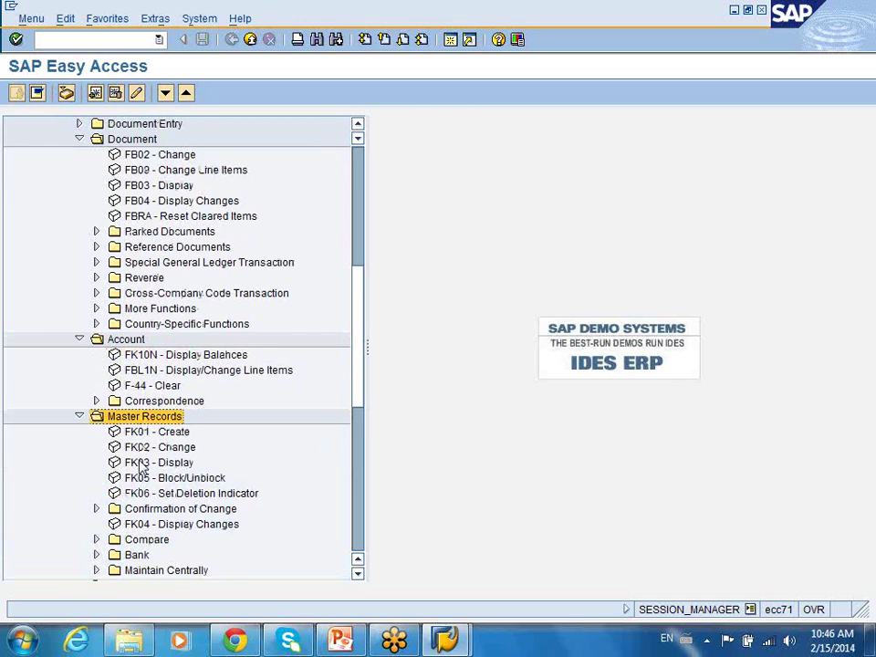
double_click(146, 463)
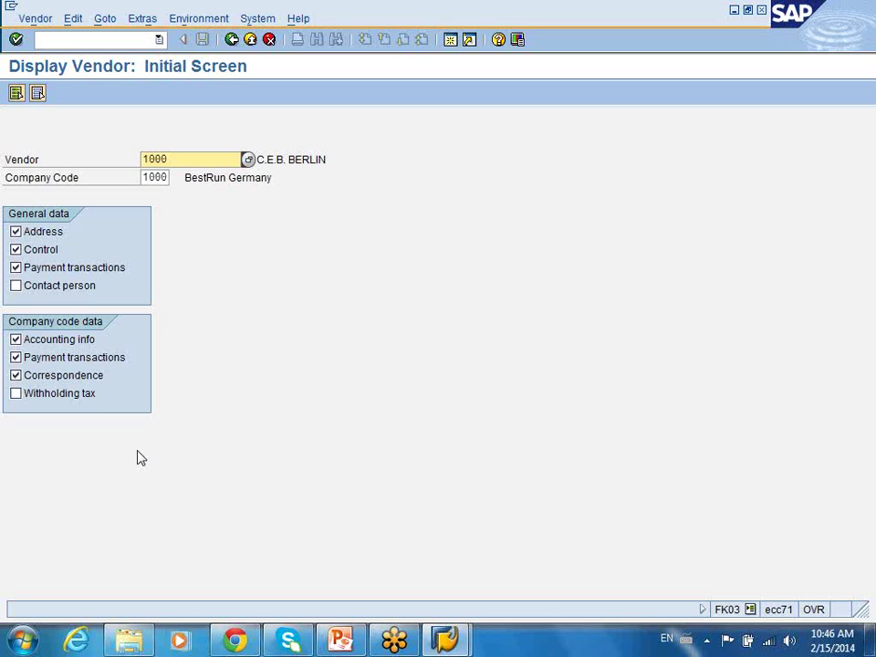
key(Return)
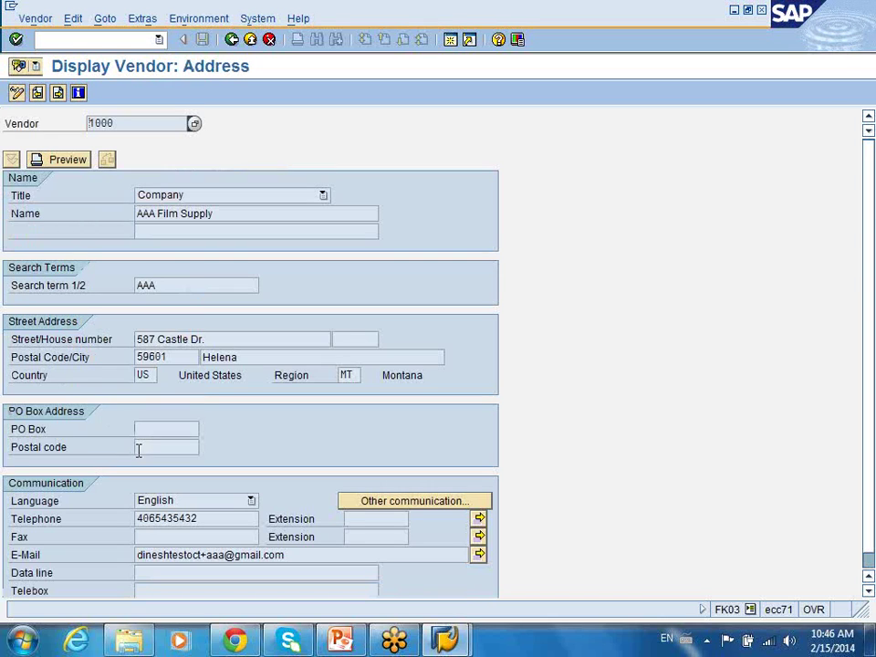
Examine the vendor's control, bank and accounting data, including the reconciliation account and the payment terms.
click(59, 94)
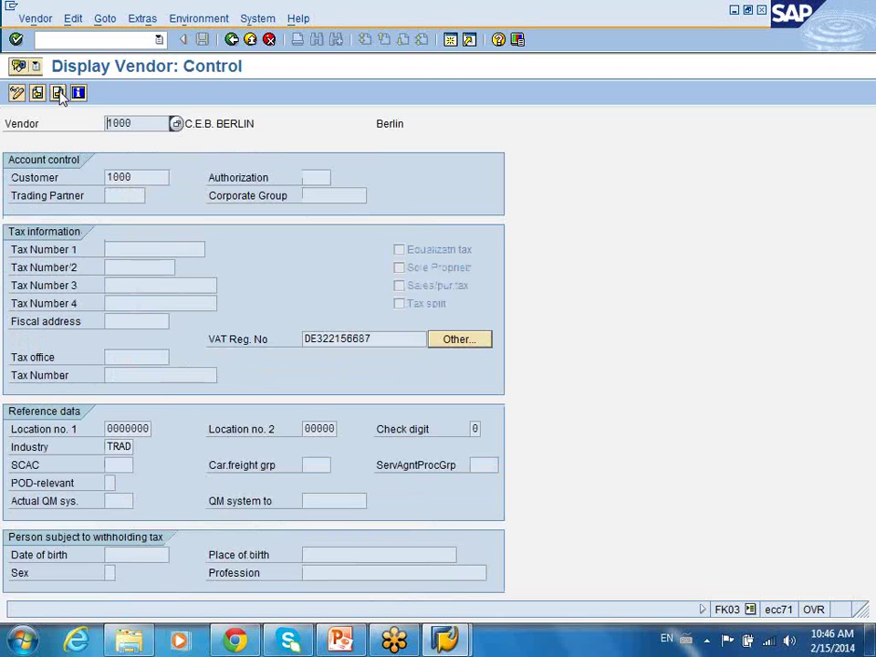
click(58, 93)
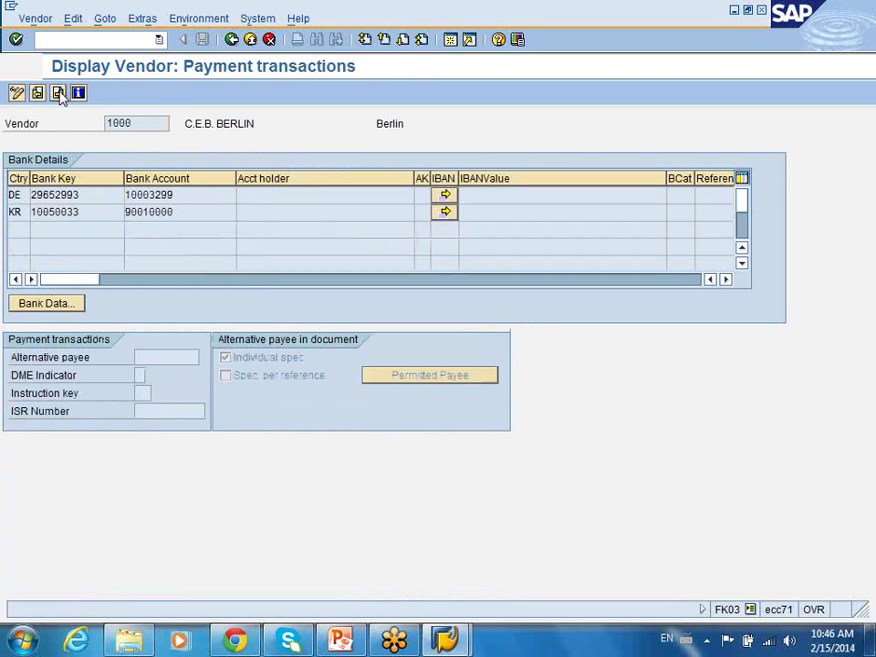
click(59, 94)
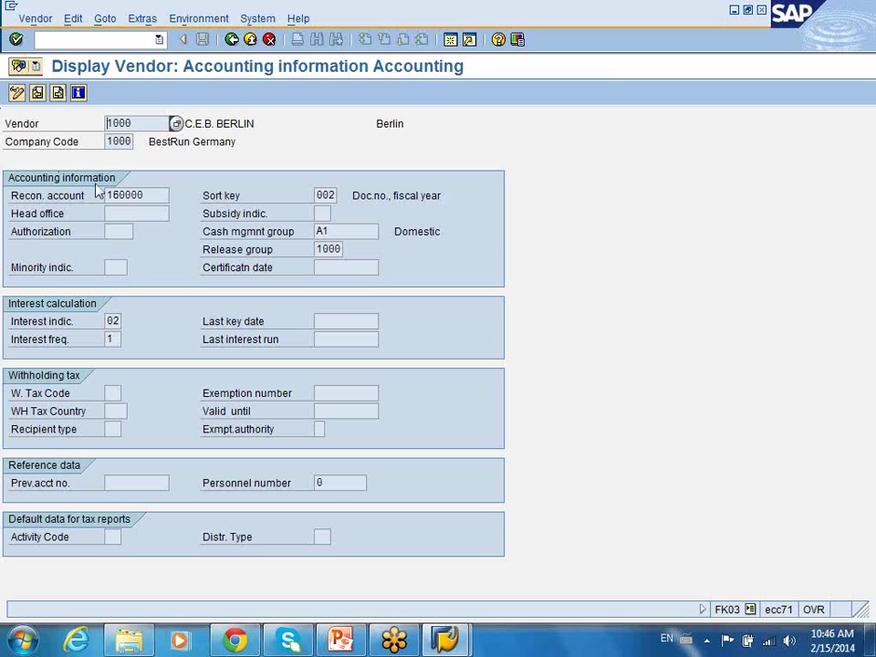
double_click(145, 195)
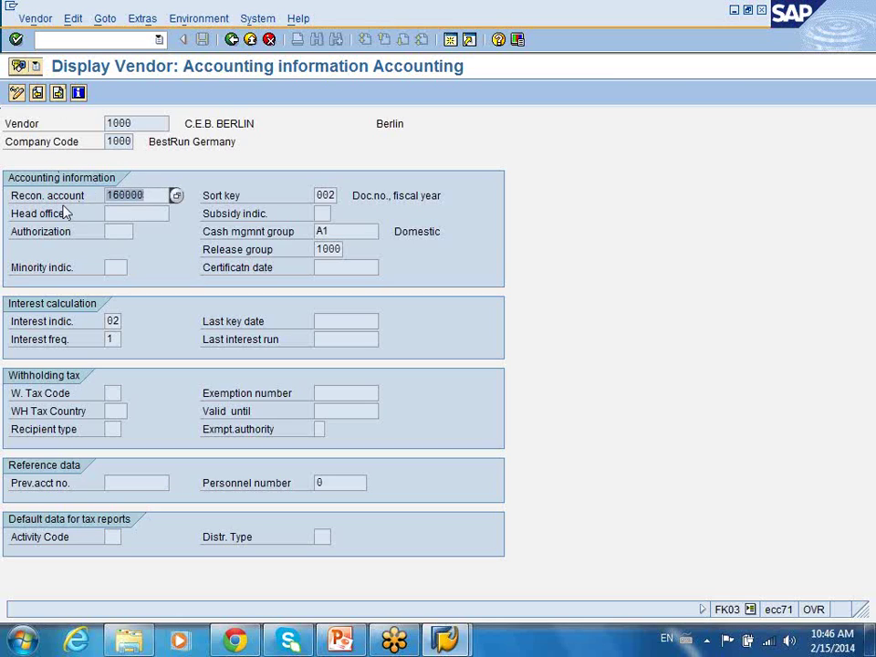
click(59, 94)
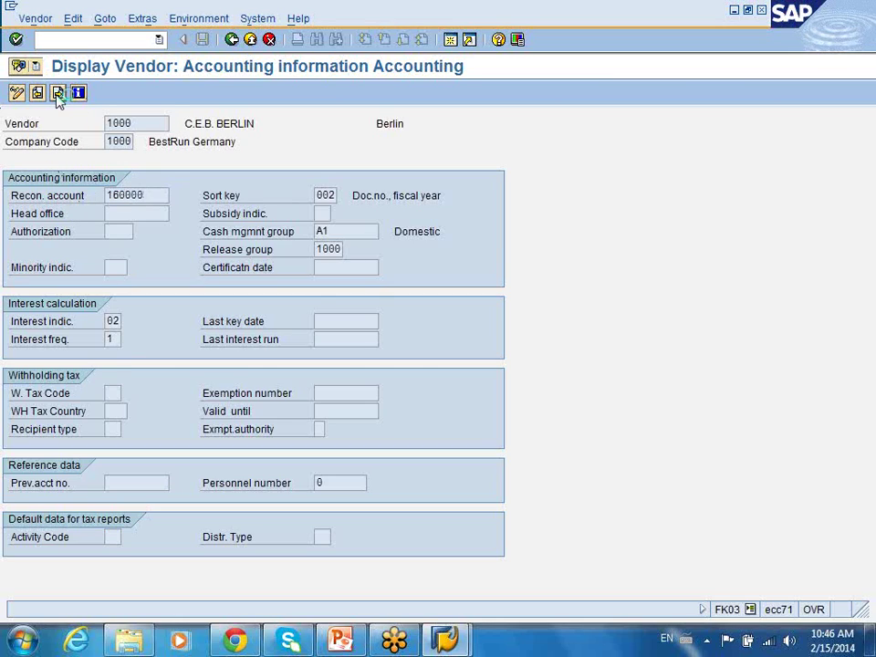
click(110, 195)
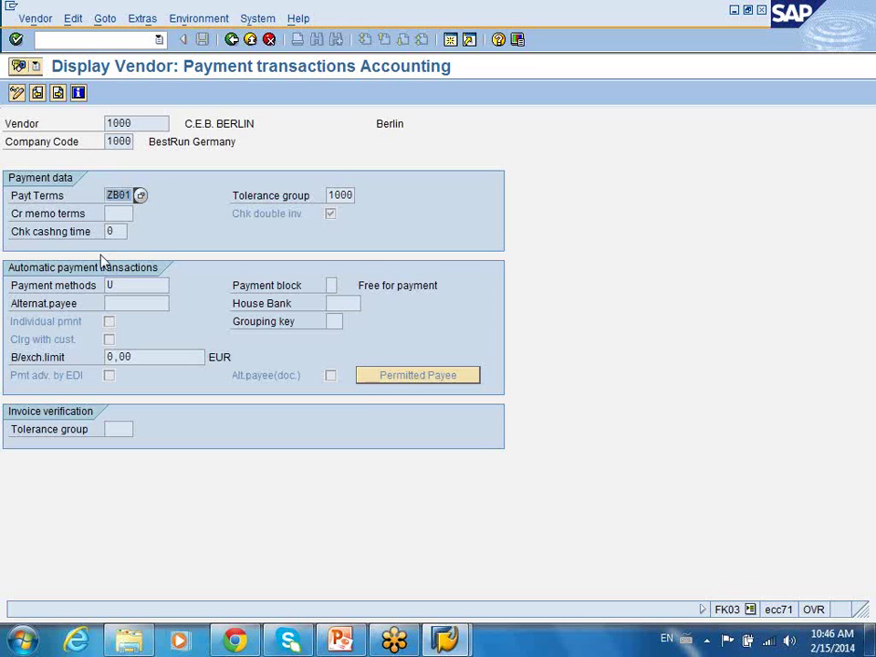
Examine the vendor's payment methods and its dunning and correspondence data, and leave the master record display.
click(121, 284)
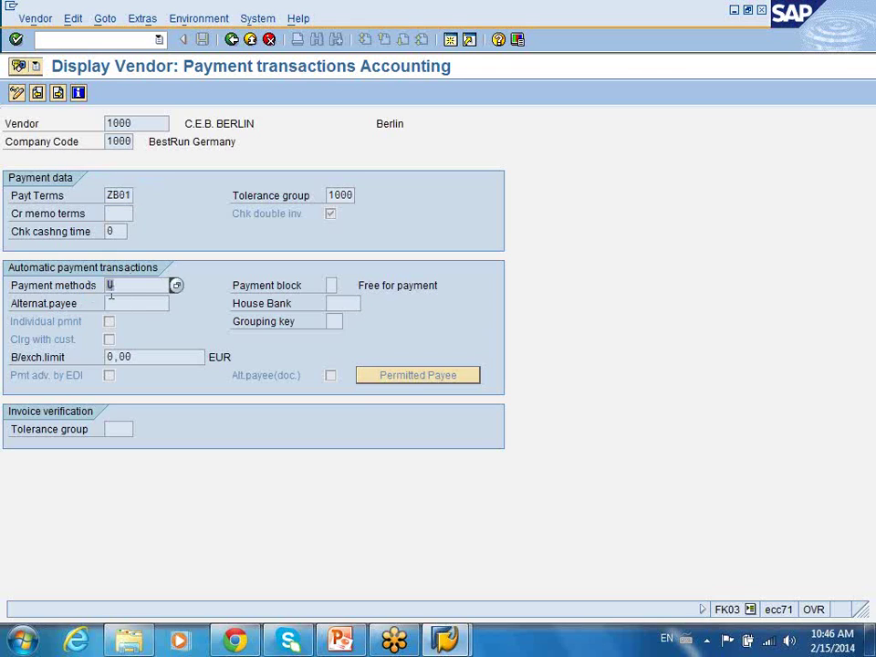
click(58, 95)
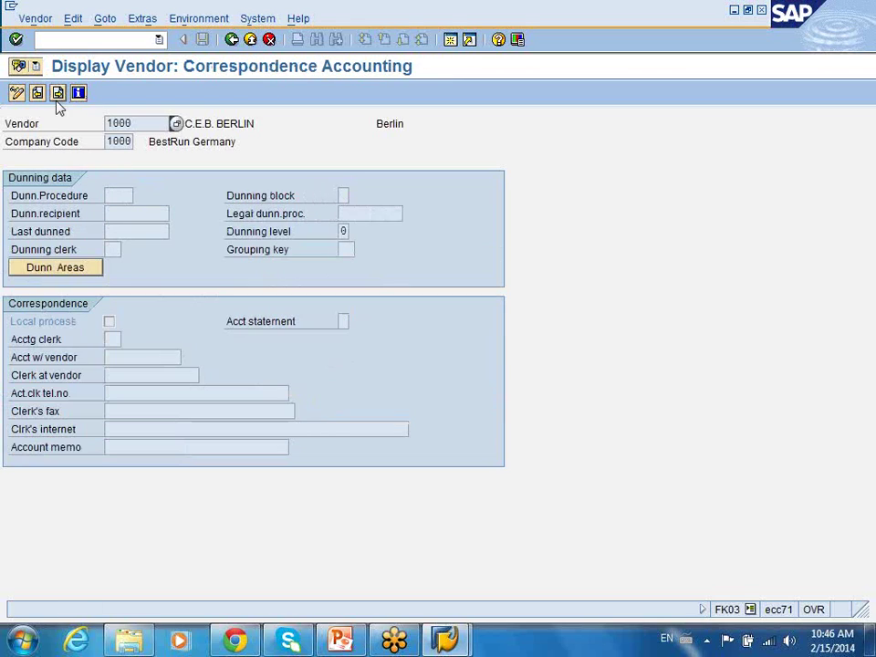
click(58, 97)
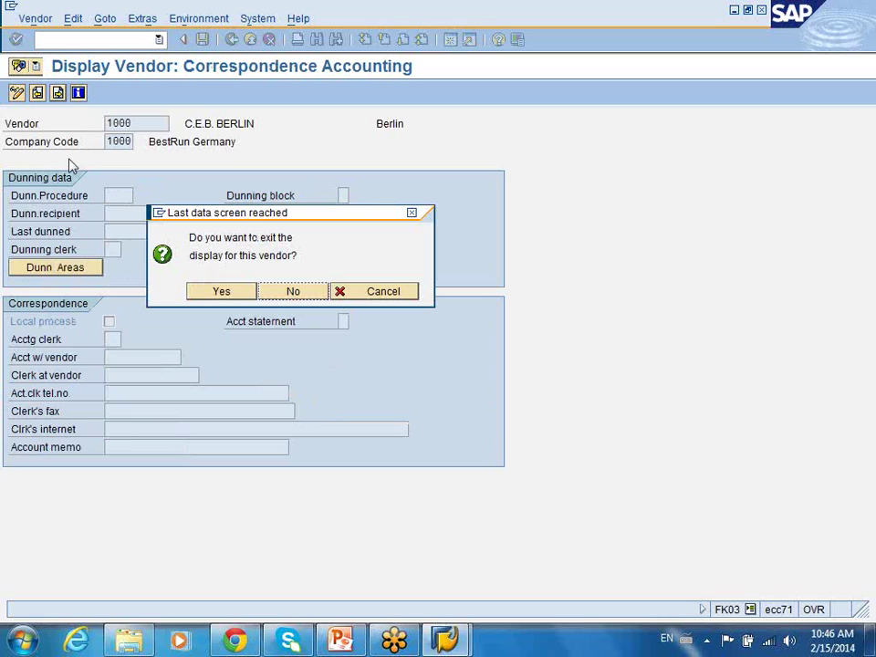
click(293, 292)
click(232, 39)
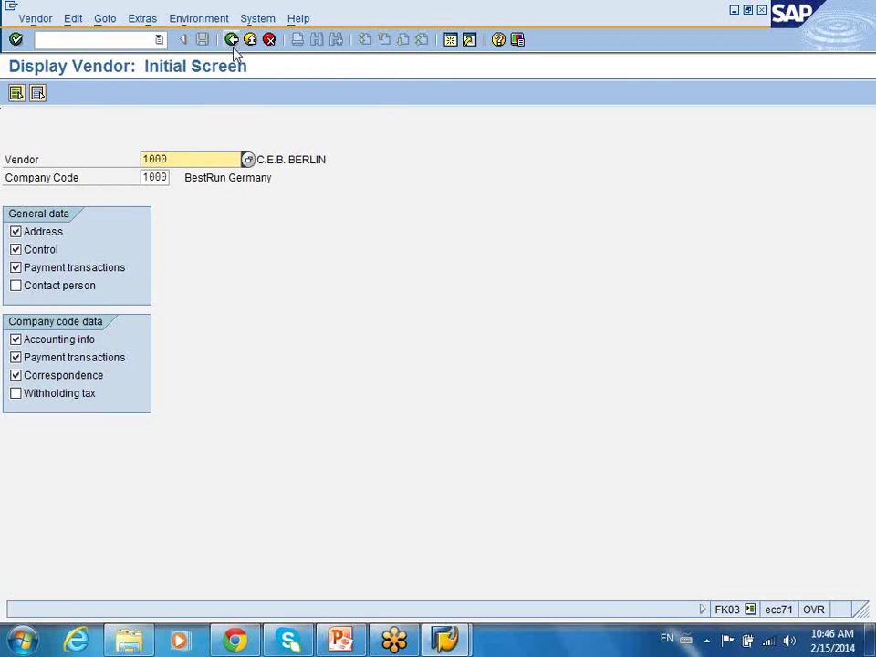
click(232, 39)
Start creating a vendor with FK01 in account group 0001, using vendor 1000 in company code 1000 as reference.
double_click(157, 434)
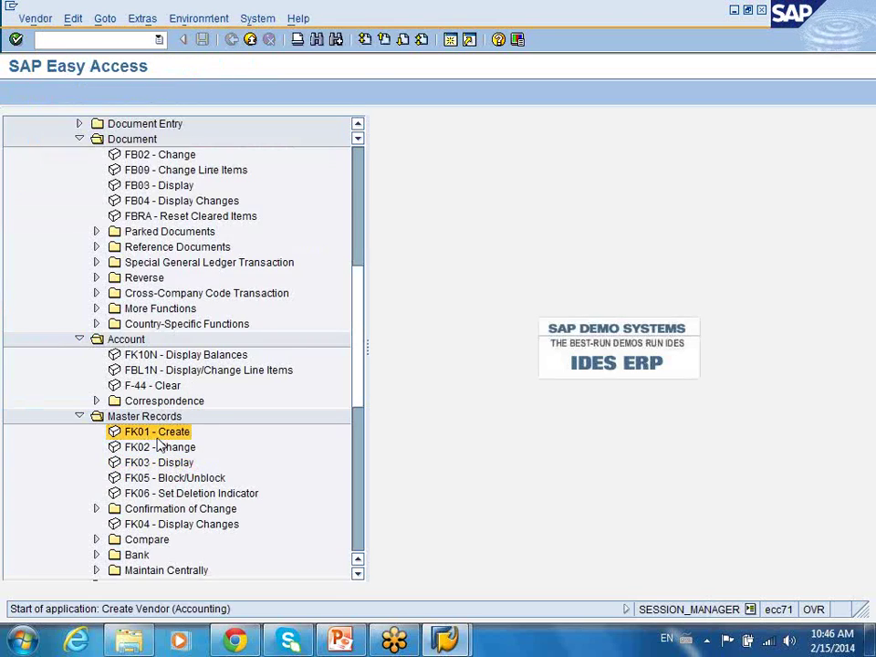
click(178, 249)
text(1000)
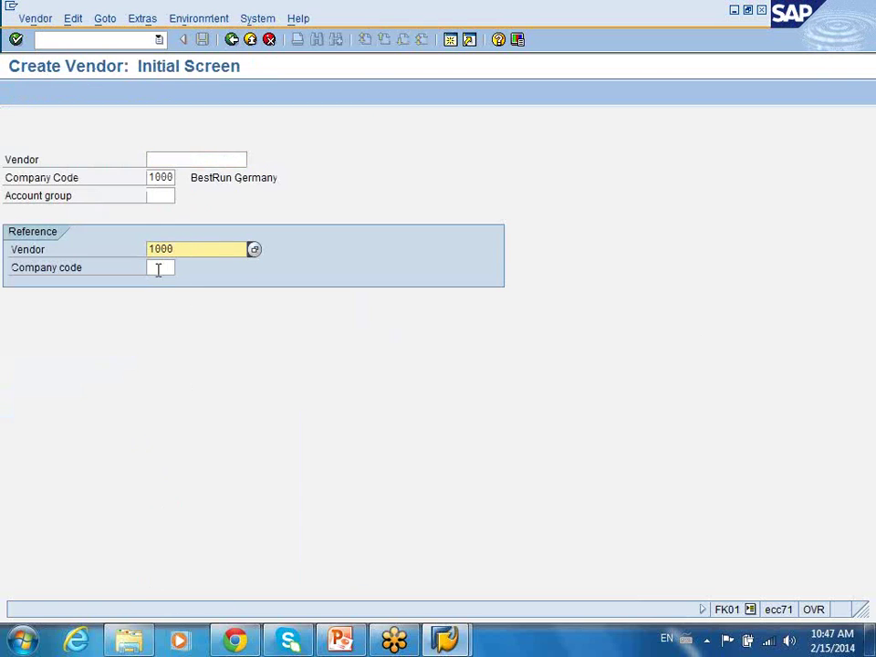
click(157, 269)
text(1)
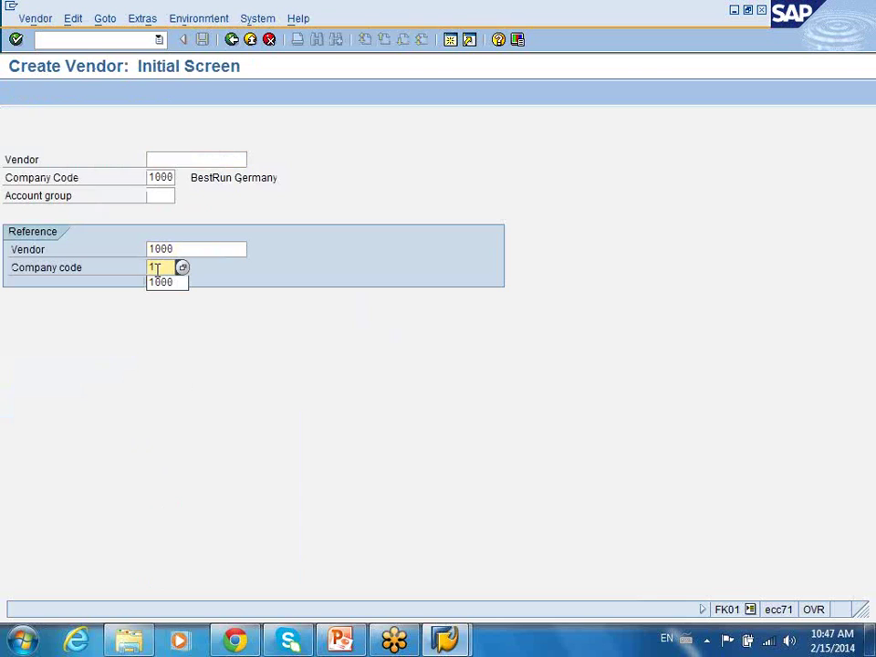
text(000)
click(165, 195)
text(0001)
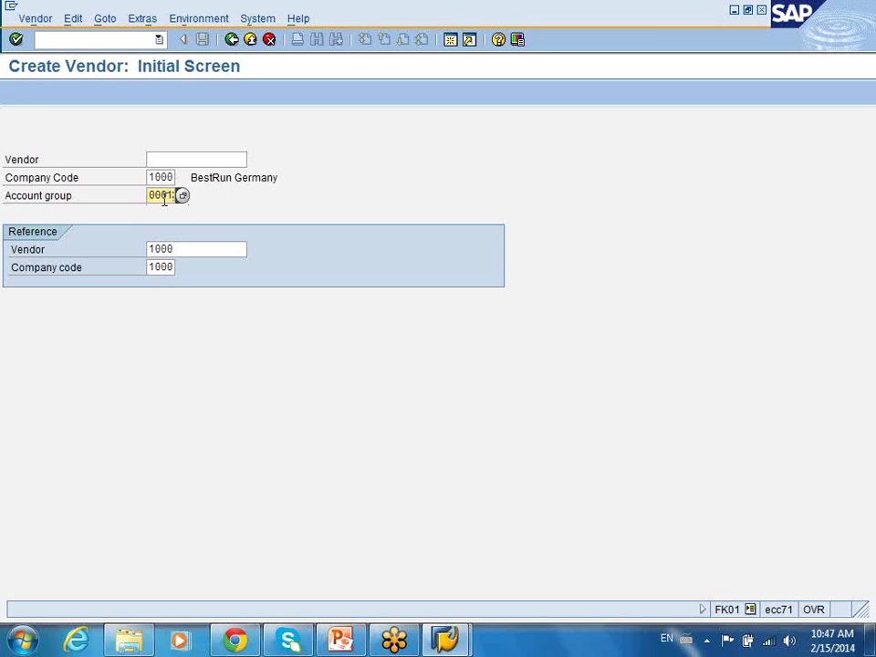
key(Return)
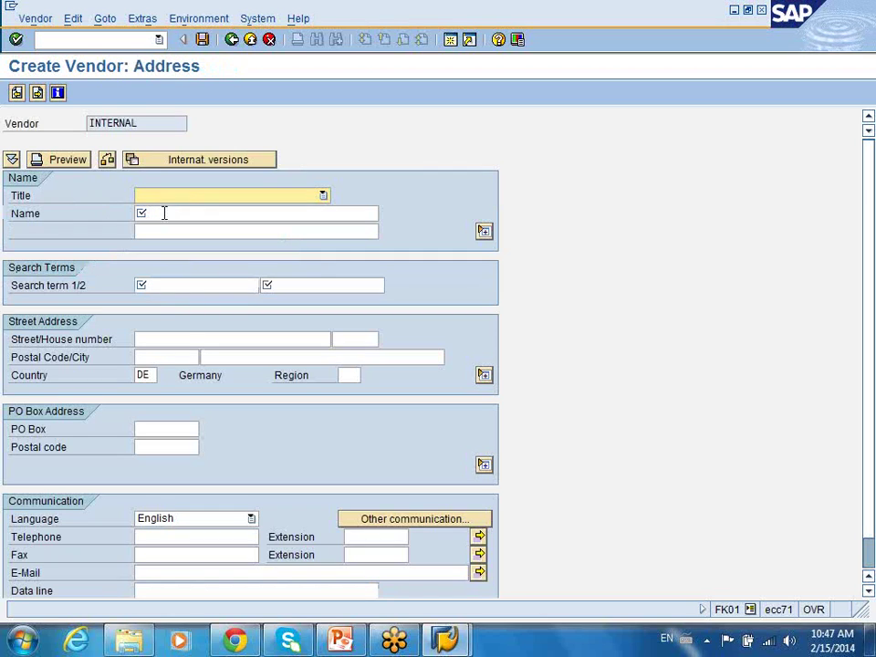
Enter the vendor name "test venddor" with search terms "test vendor" and "test", and continue to the control data.
click(165, 213)
text(test,)
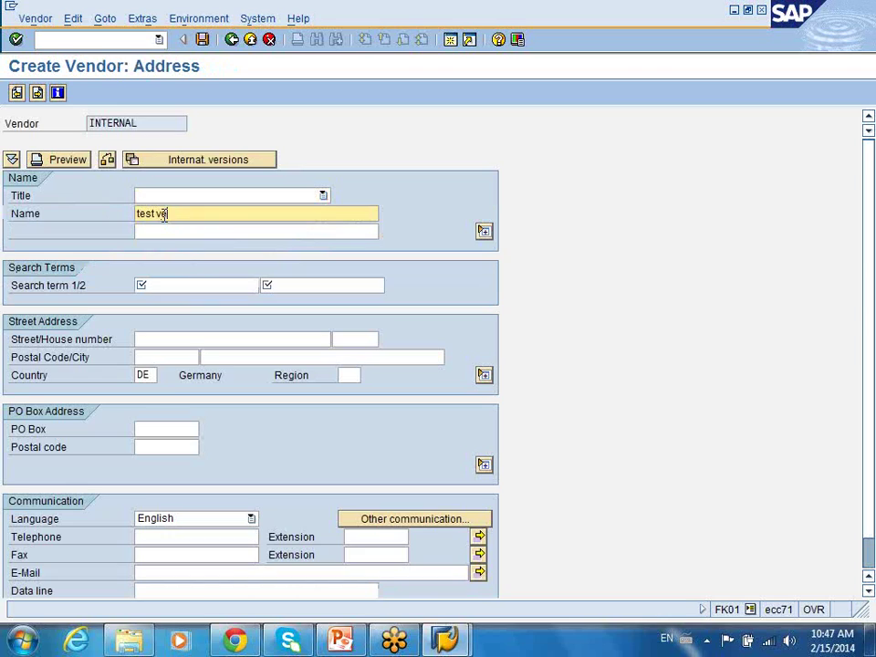
click(176, 281)
text(test vendor)
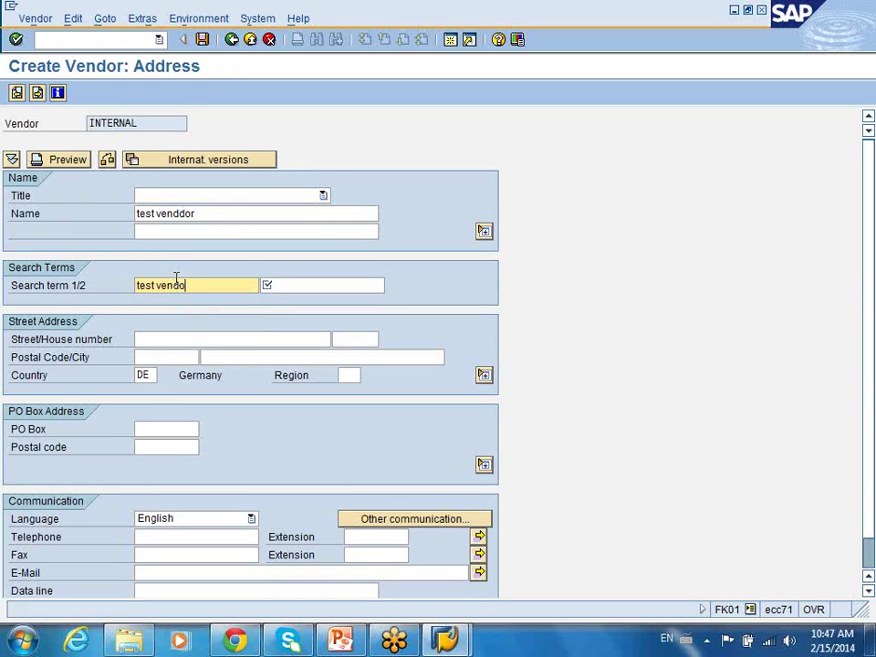
key(Tab)
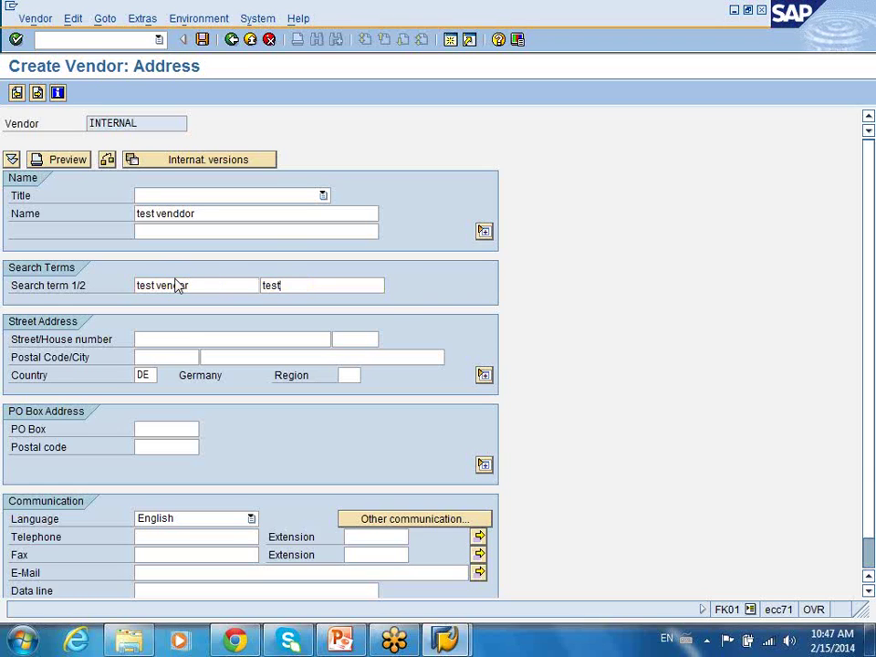
key(Return)
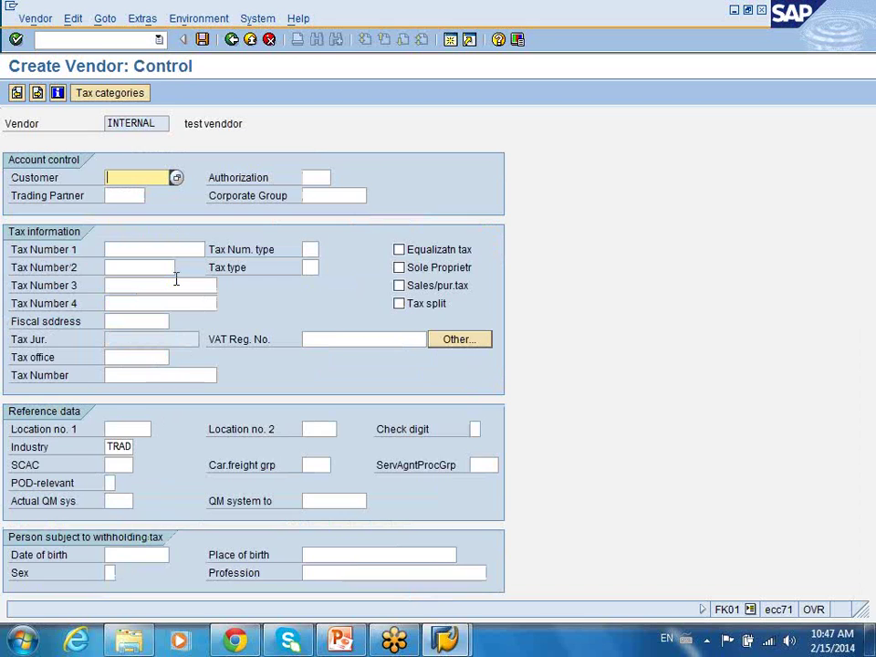
Accept the remaining control, bank and accounting data, save the vendor by continuing past the debugger breakpoint, and leave vendor creation.
key(Return)
key(Return)
key(Return)
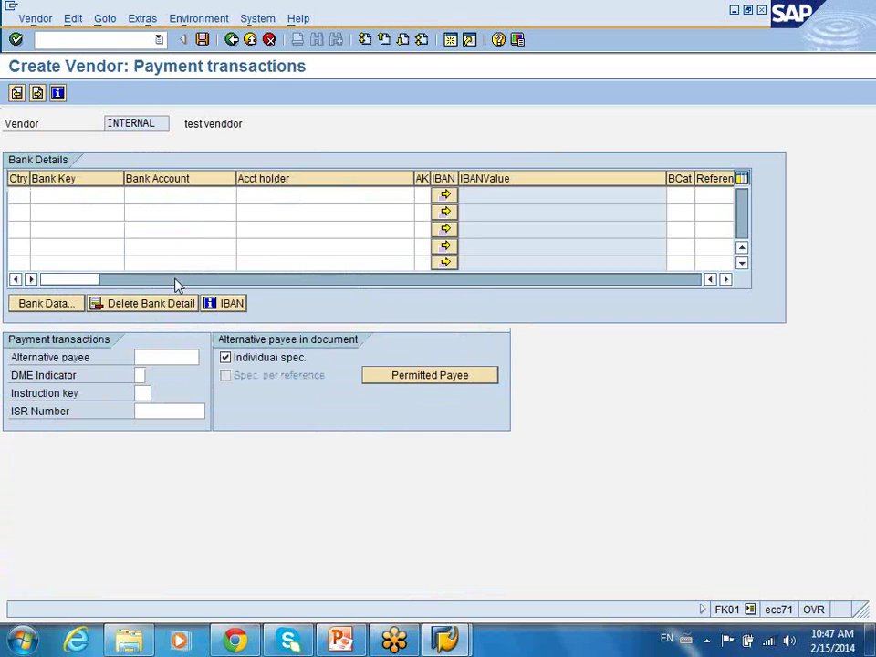
key(Return)
key(Return)
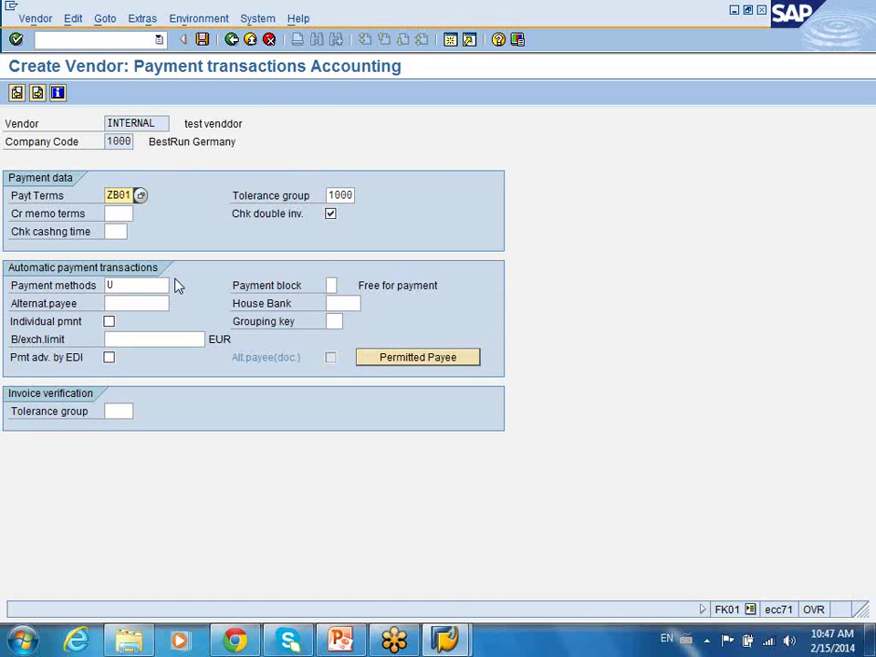
key(Return)
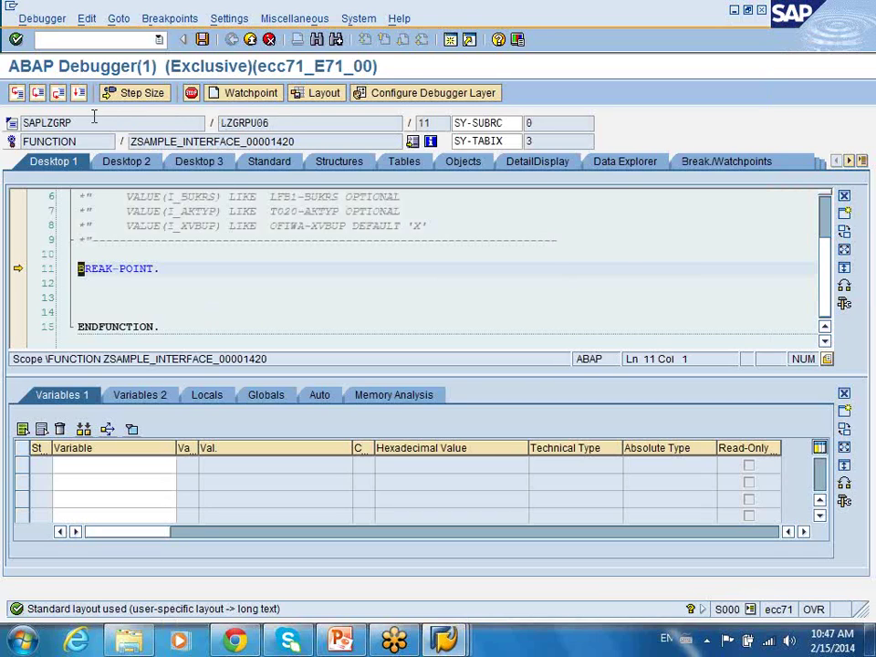
click(78, 93)
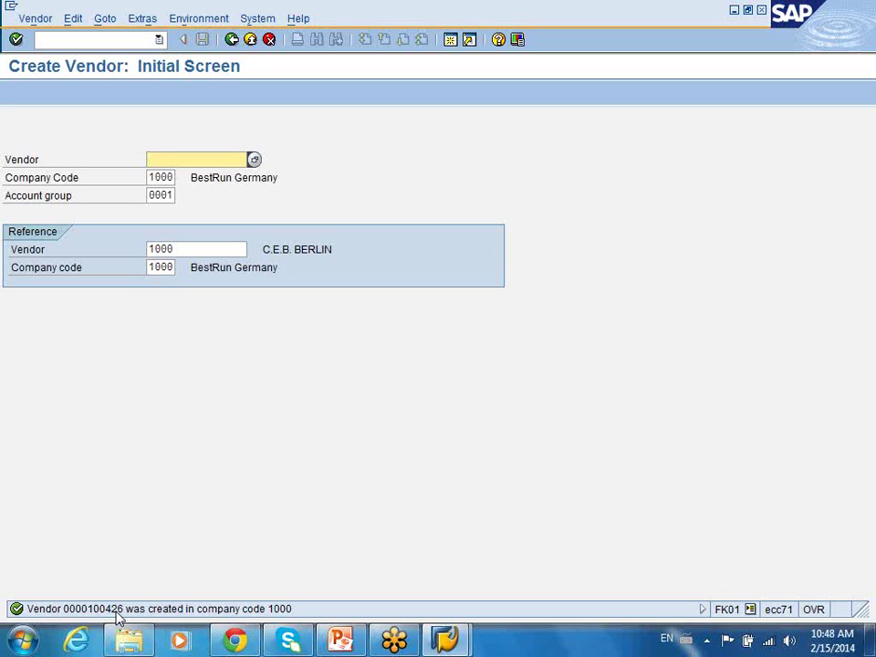
click(231, 41)
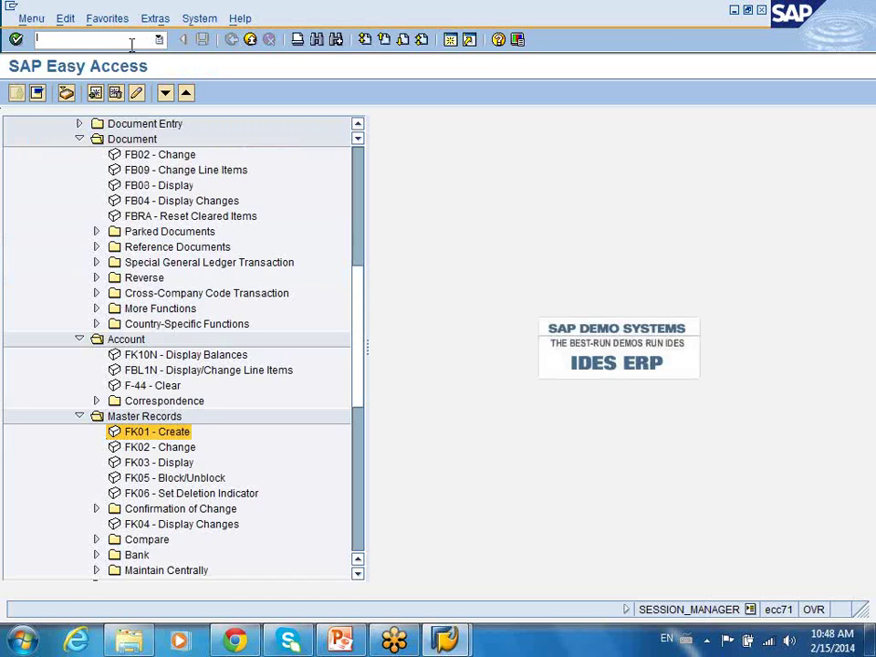
Open transaction F110 and start a payment run with run date 17.09.2013 and identification VPHPR.
text(f.1)
key(Return)
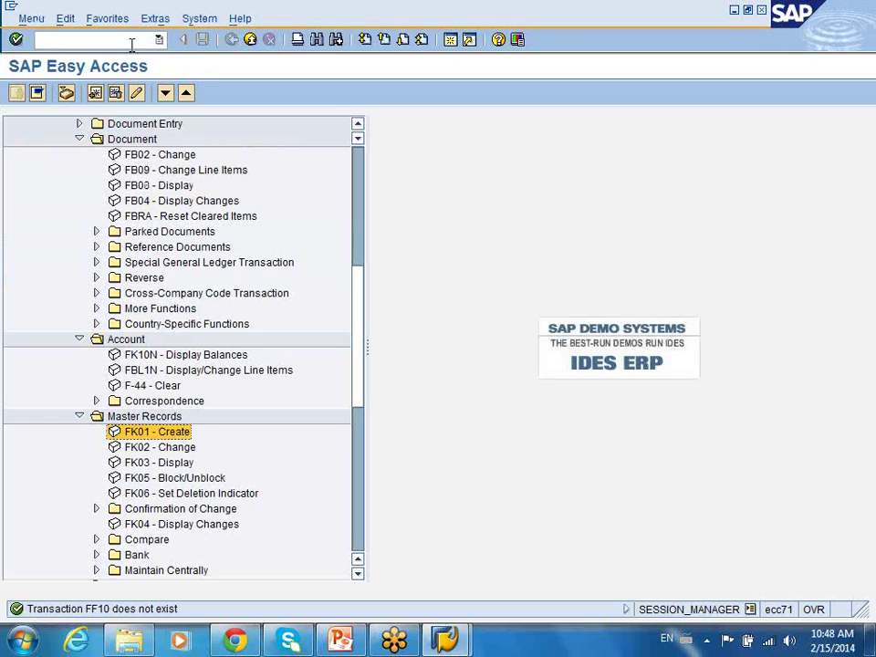
text(f110)
key(Return)
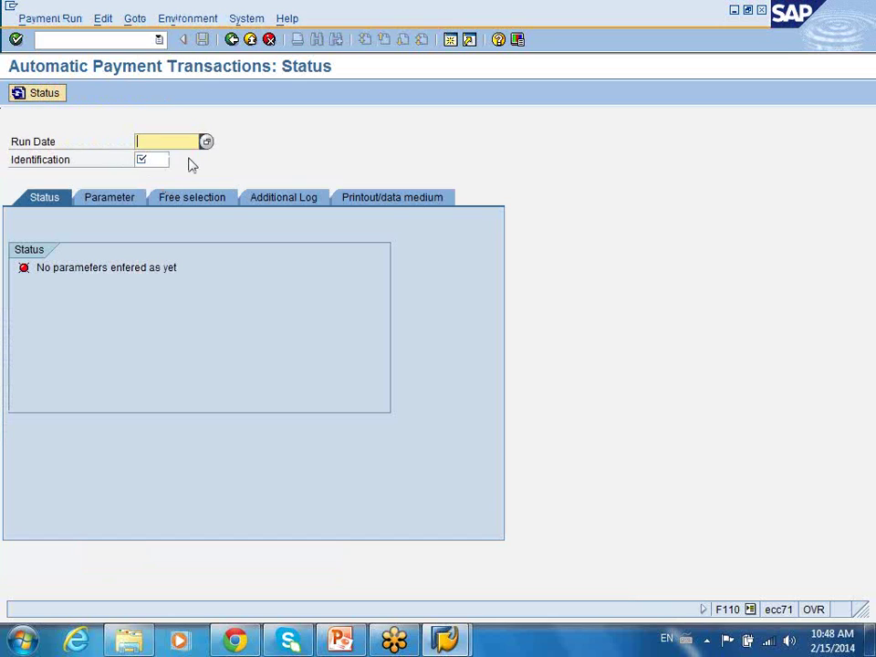
click(162, 159)
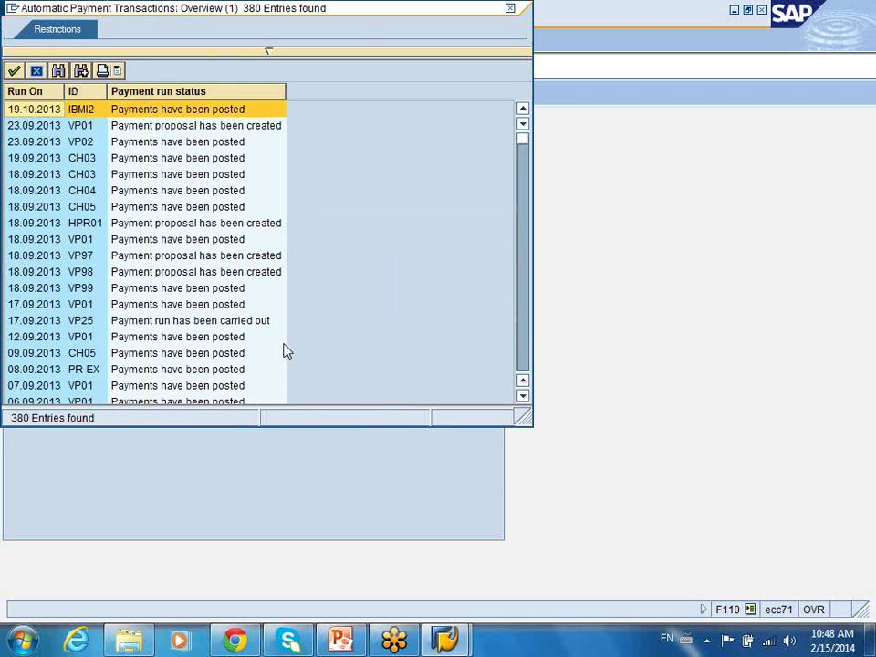
double_click(182, 306)
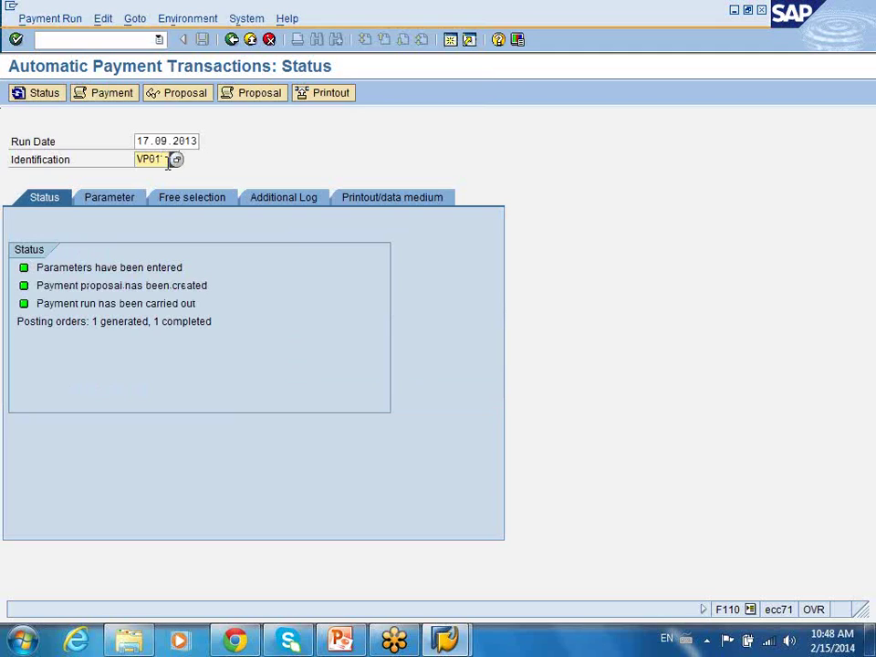
text(hpr)
key(Return)
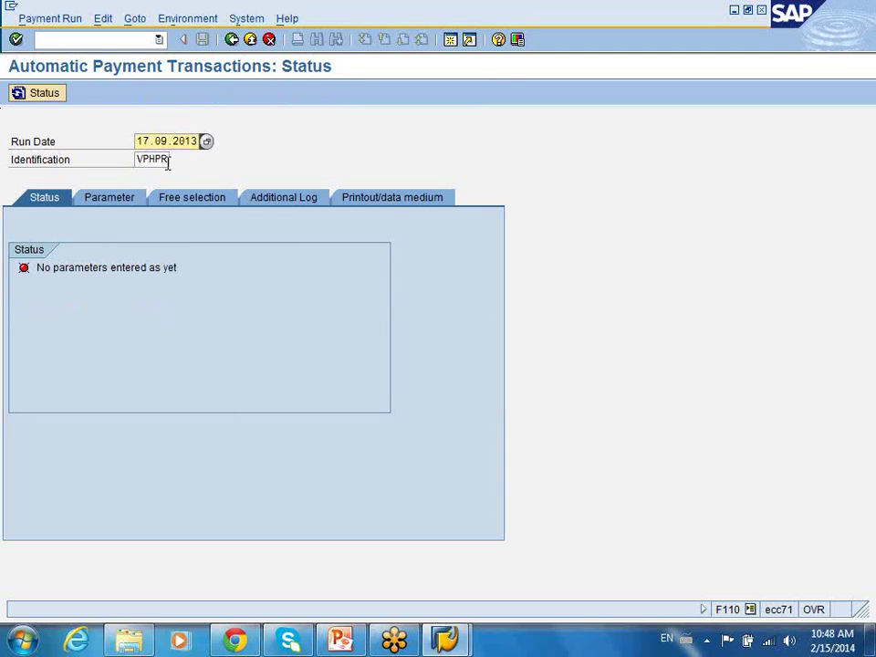
Enter company code 1000 with payment method C in the payment run's parameters.
click(113, 198)
click(82, 301)
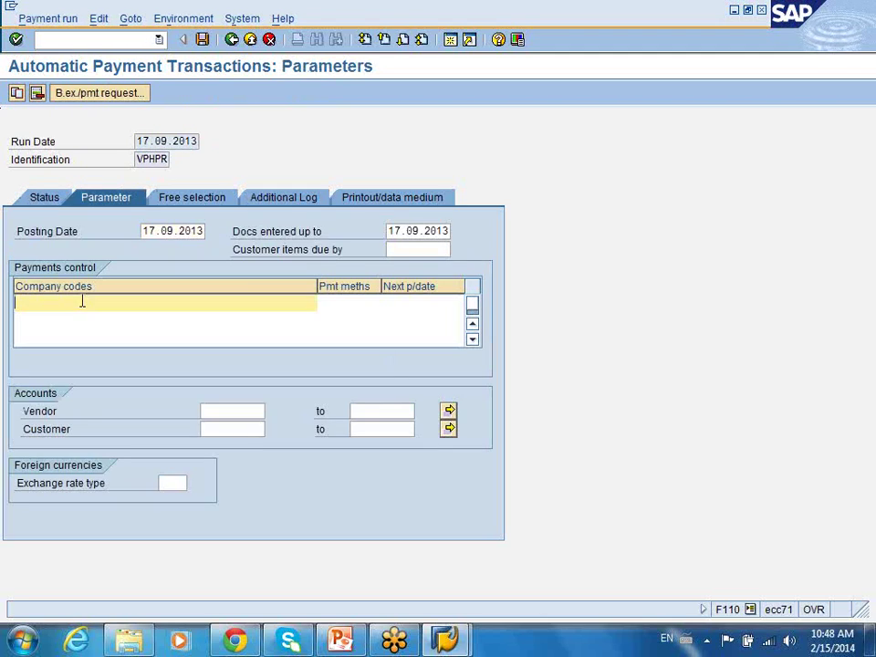
text(1000)
click(334, 304)
text(C)
Copy the document entry cut-off date into the next payment date and change it to 17.09.2014.
click(436, 303)
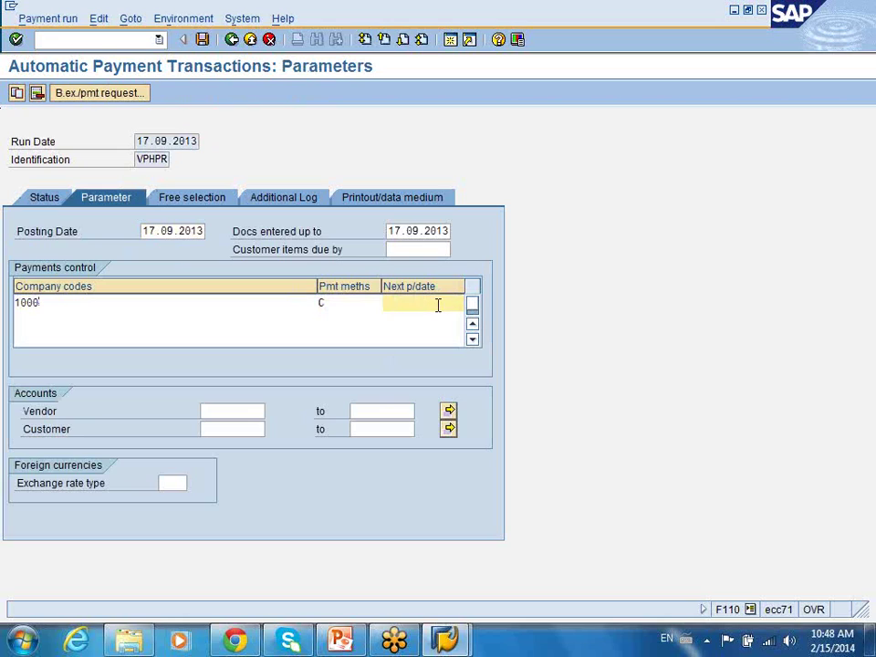
drag(390, 233, 469, 238)
key(ctrl+c)
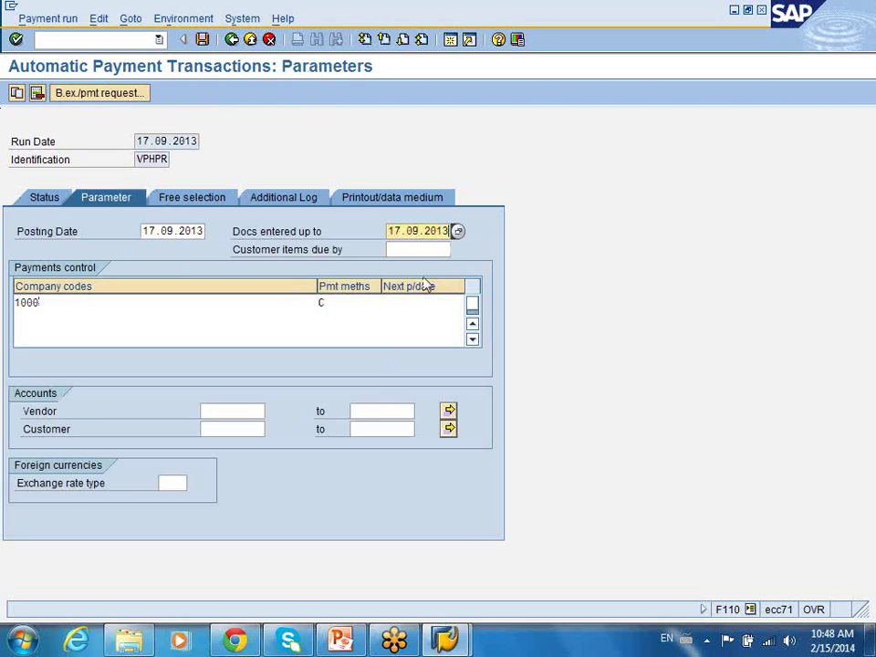
click(412, 305)
key(ctrl+v)
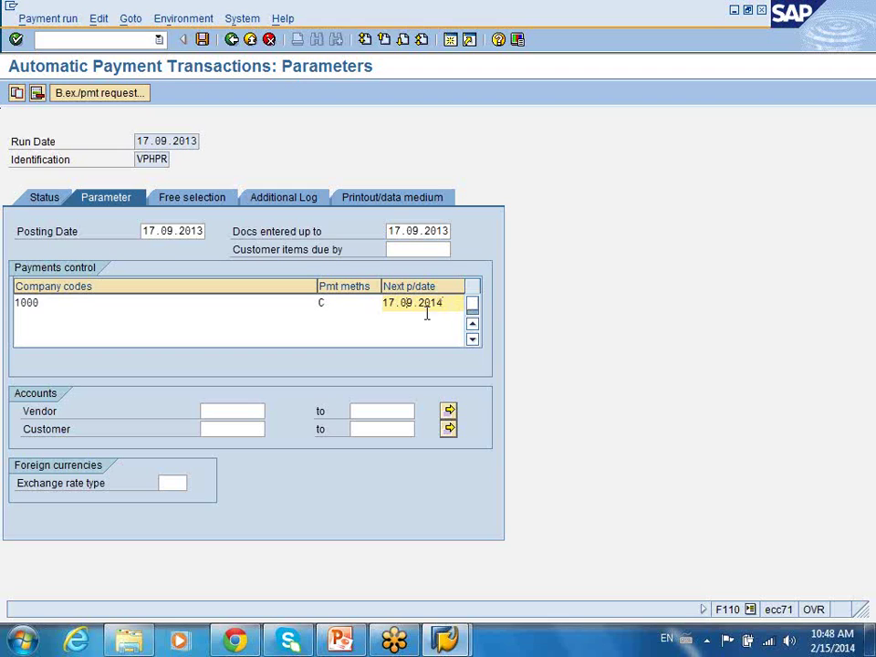
Try 02.20.2014 as the next payment date and enter vendor 1000 as the account to pay.
drag(445, 303, 337, 303)
text(02.20.2014)
click(244, 410)
text(1000)
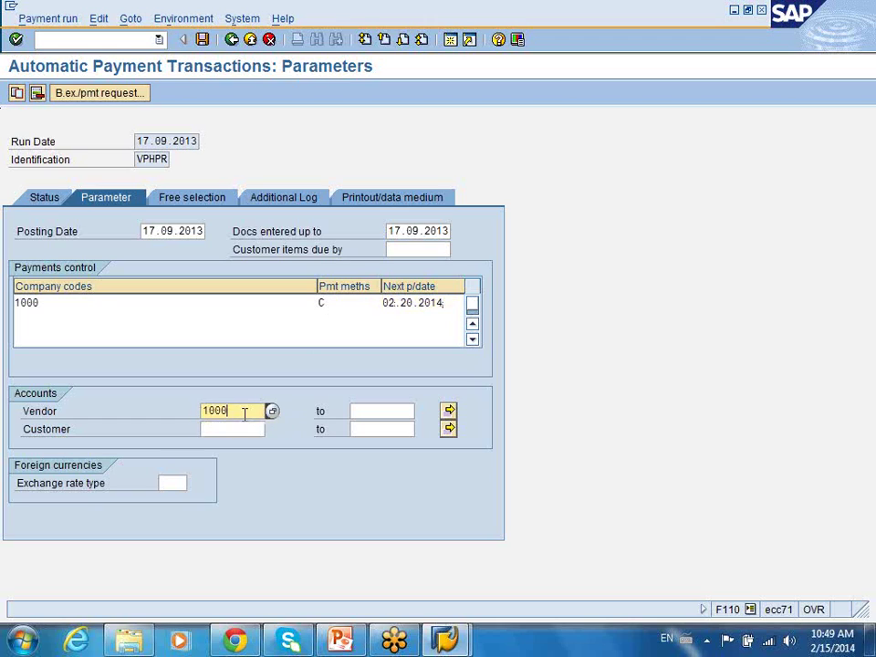
key(Return)
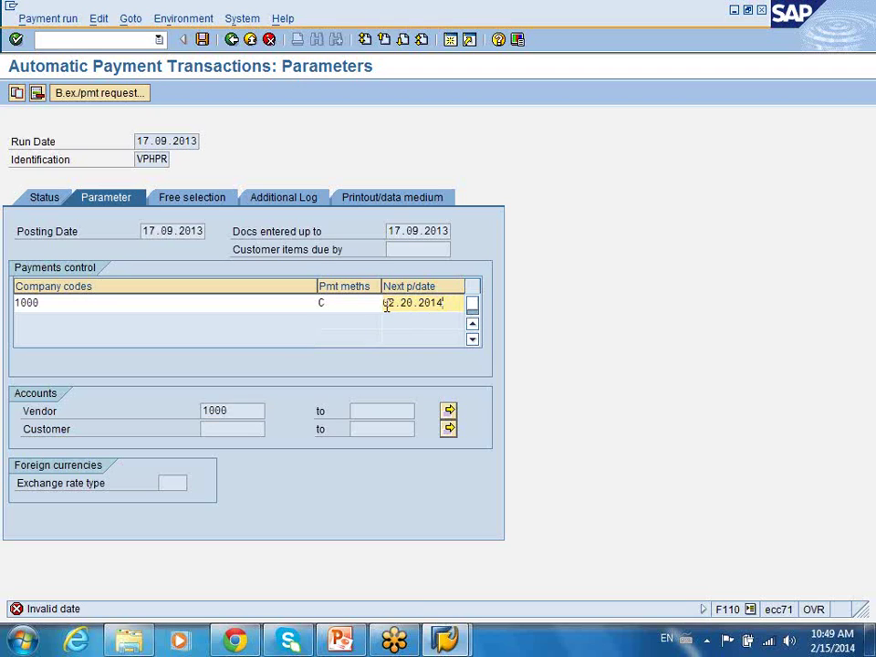
Set the next payment date for company code 1000 to 20.02.2014.
drag(383, 304, 449, 307)
text(20.02.2014)
key(Return)
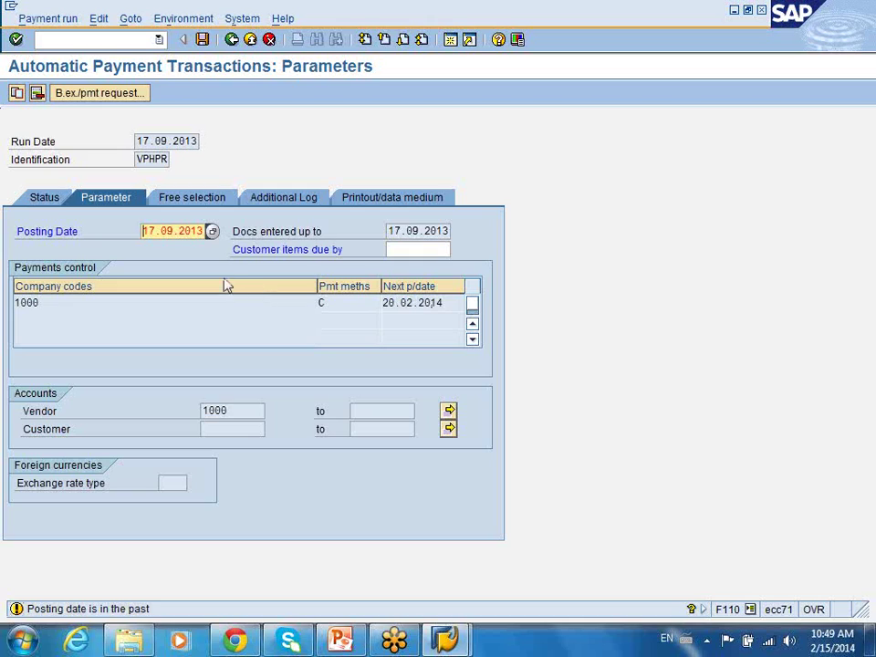
Reselect 17.09.2013 as the payment run's posting date and accept the past date to resume editing the parameters.
drag(142, 231, 217, 234)
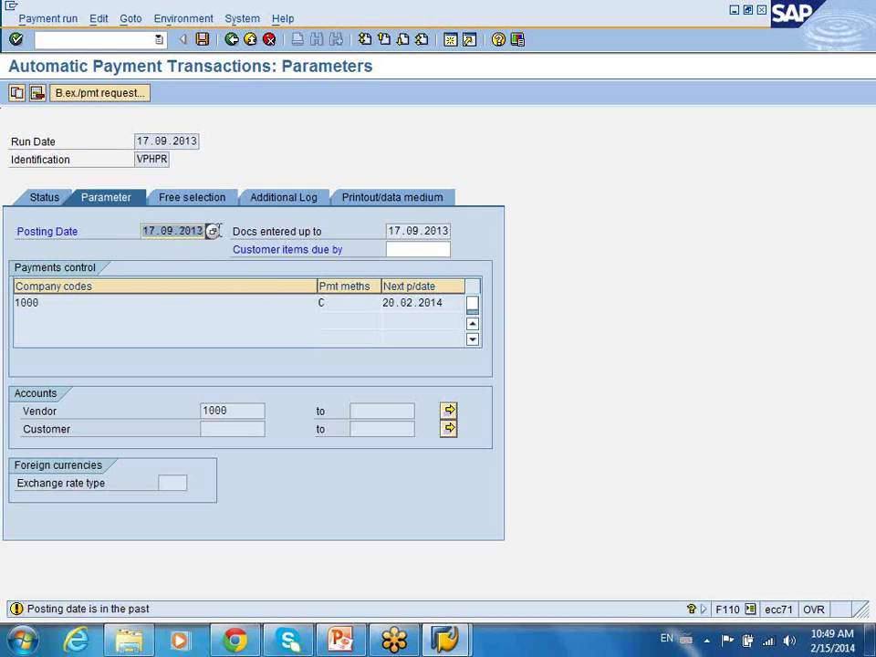
click(213, 231)
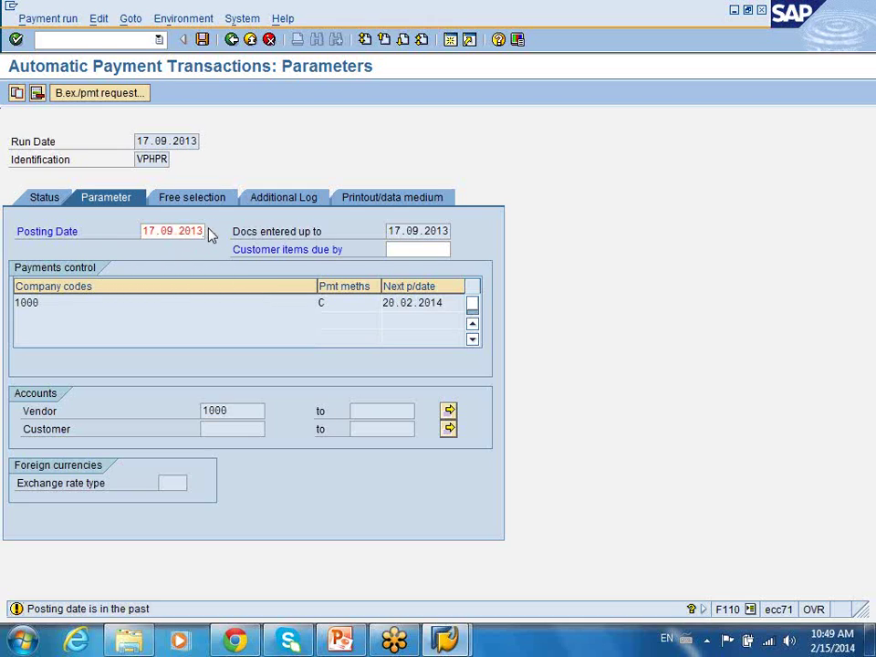
double_click(218, 331)
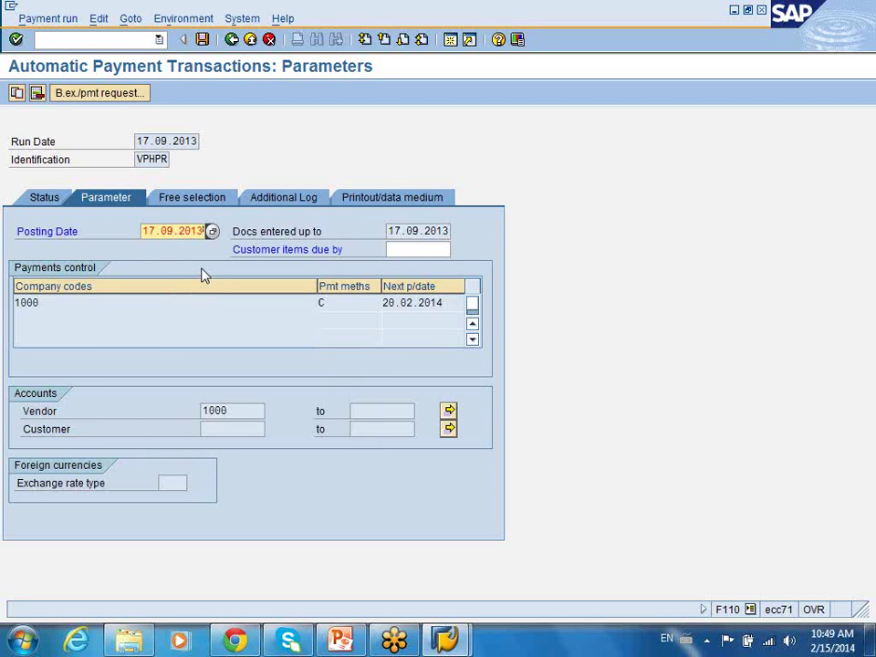
key(Return)
key(Return)
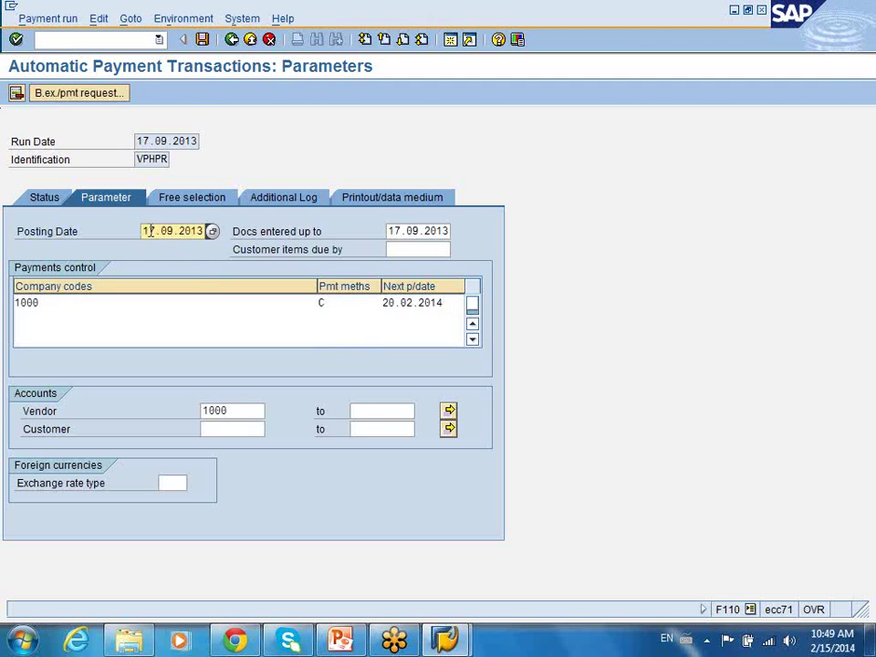
Set both the posting date and the document entry cut-off date to 17.02.2014 in the payment run's parameters.
click(213, 231)
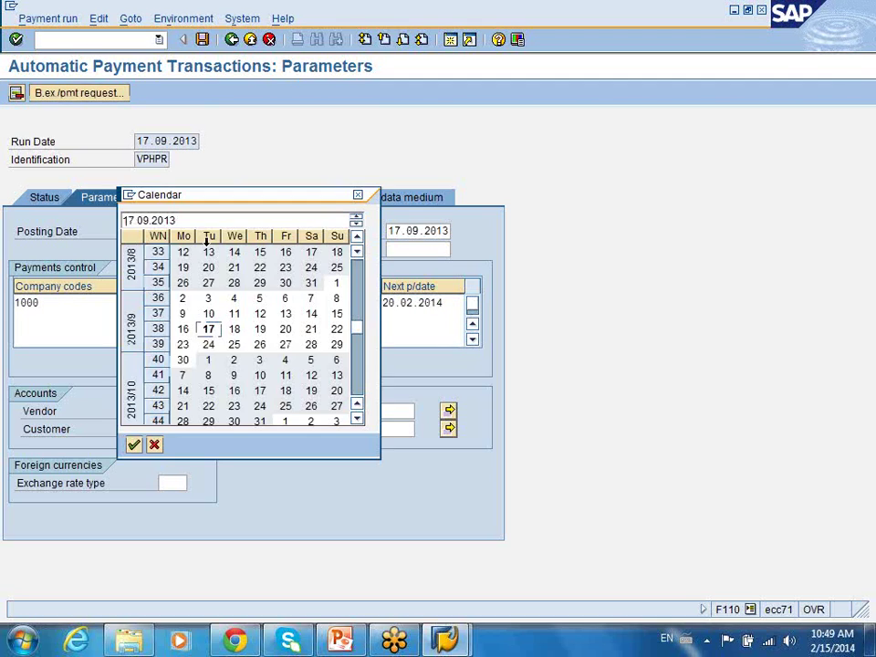
double_click(210, 331)
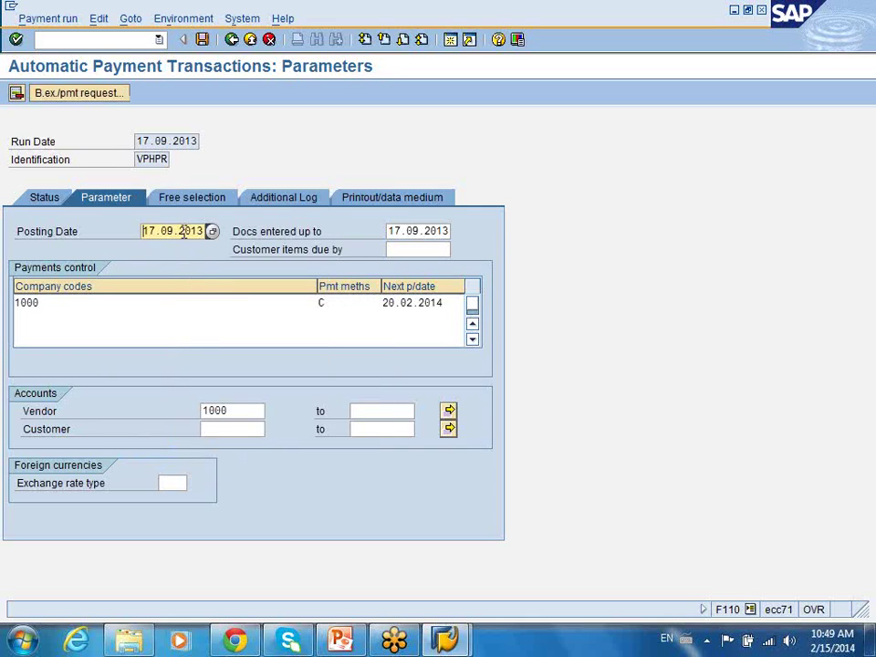
drag(143, 230, 210, 245)
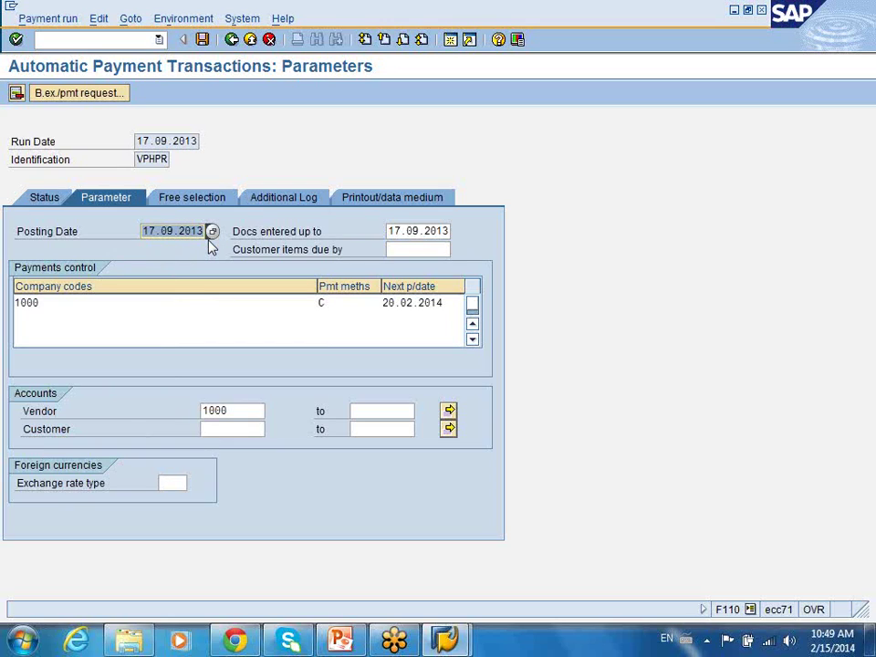
text(17)
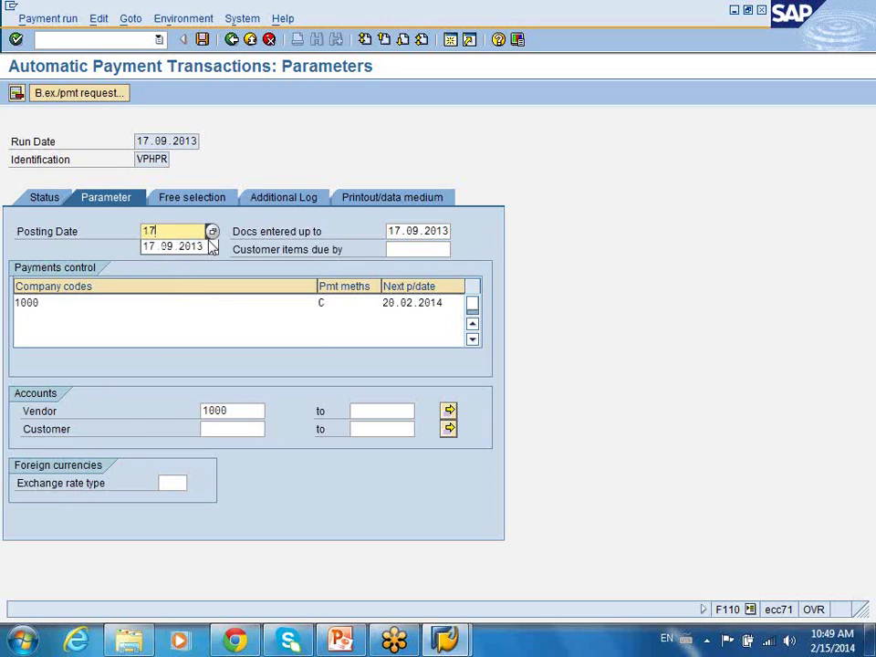
text(.02.2014)
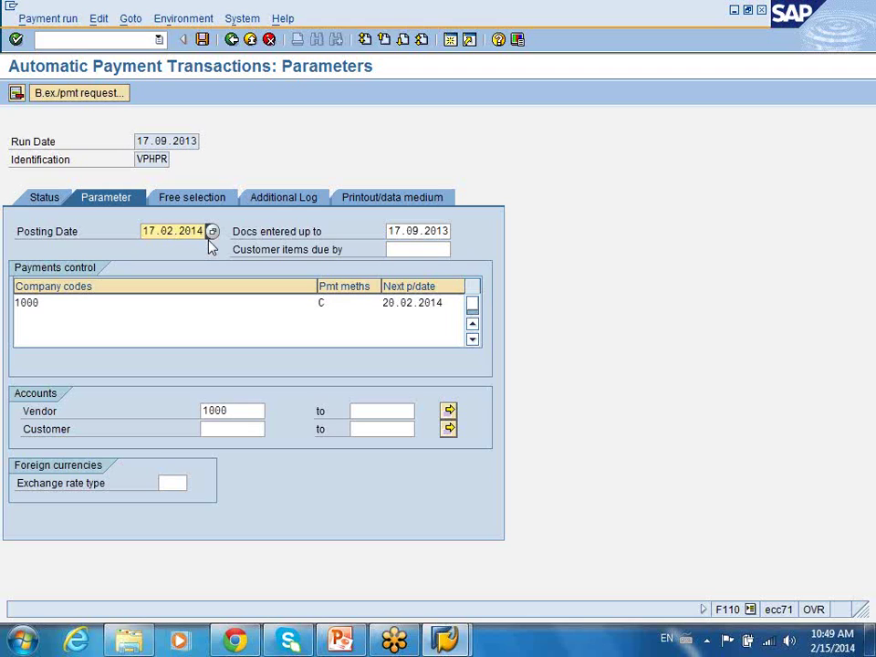
click(391, 233)
text(17.02.2014)
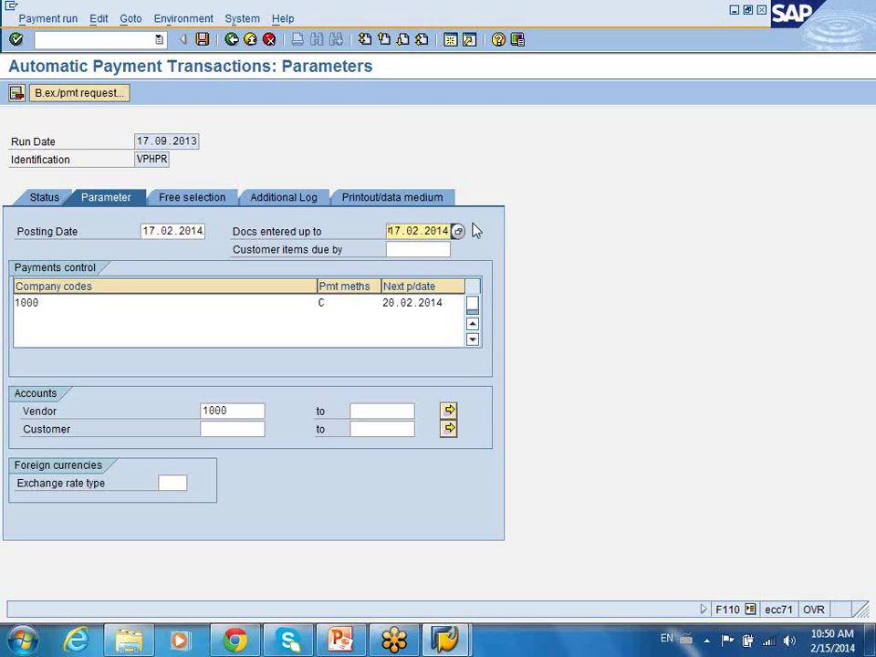
Assign the variant CHECK to print program RFFOUS_C and save the payment run's parameters.
click(200, 200)
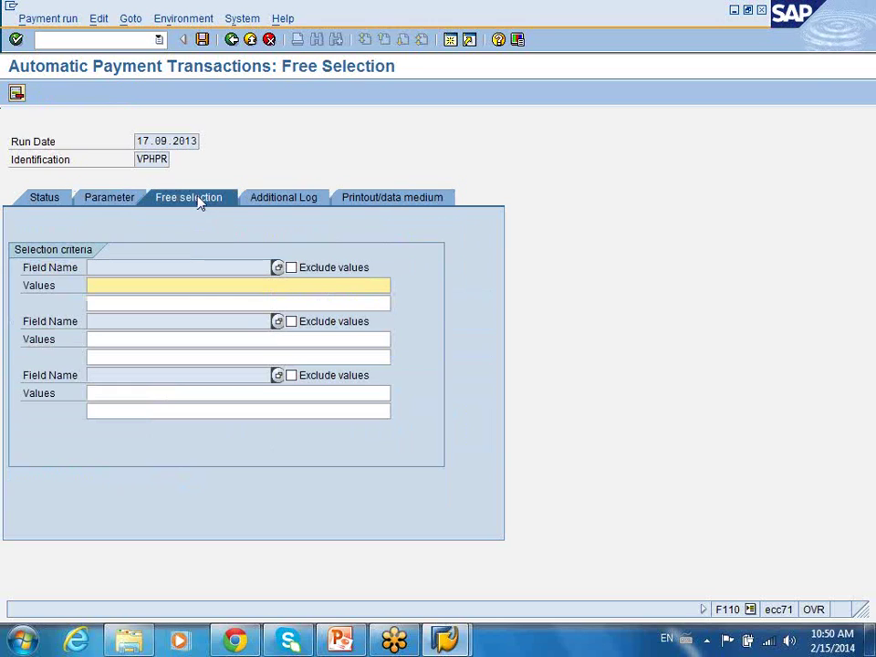
click(284, 205)
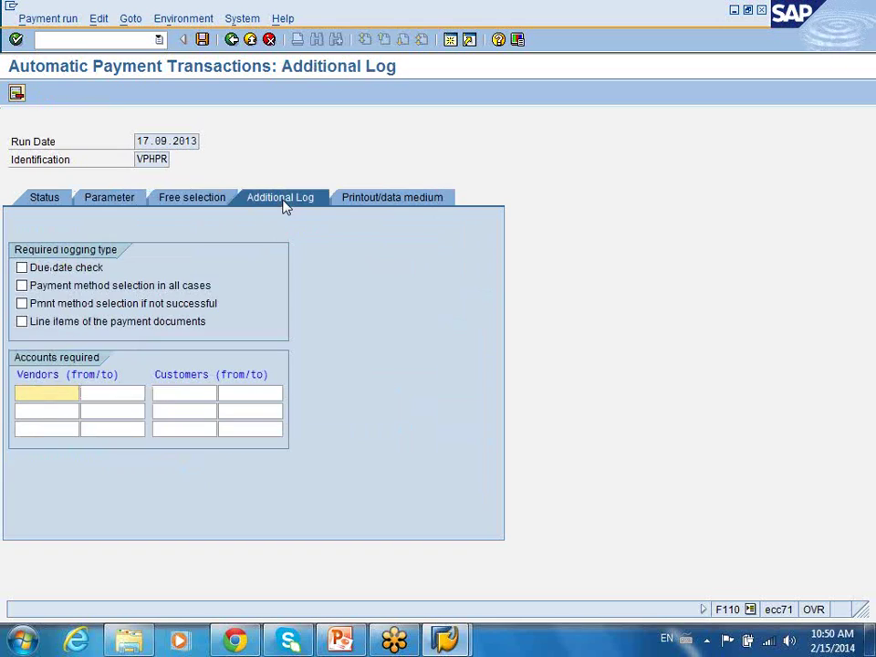
click(366, 202)
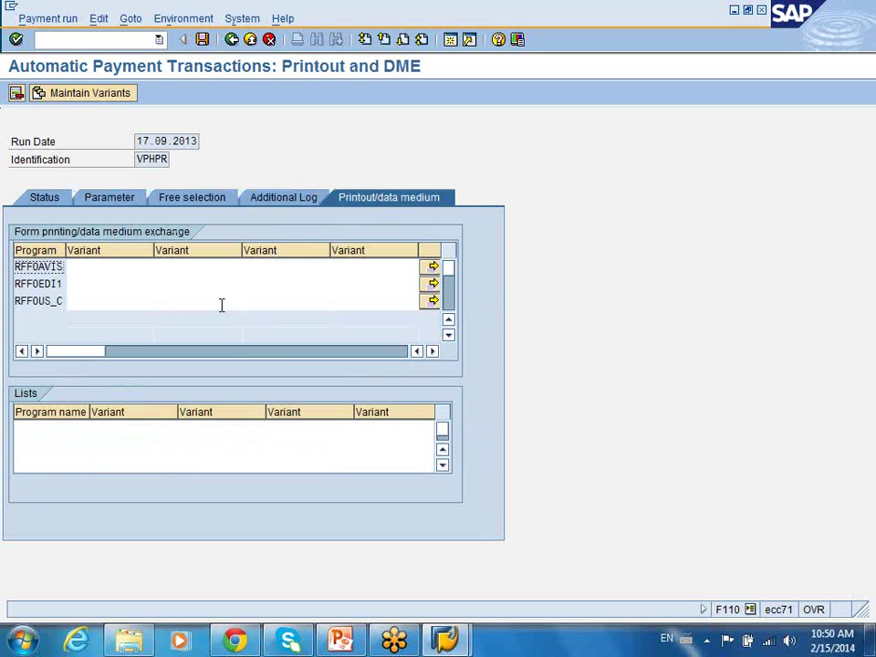
click(117, 303)
click(161, 301)
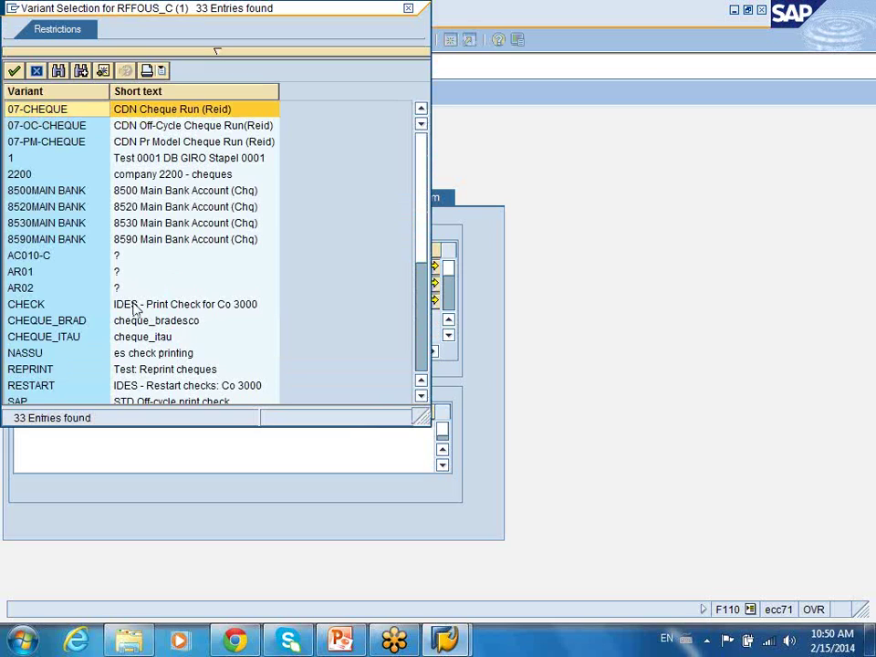
double_click(39, 304)
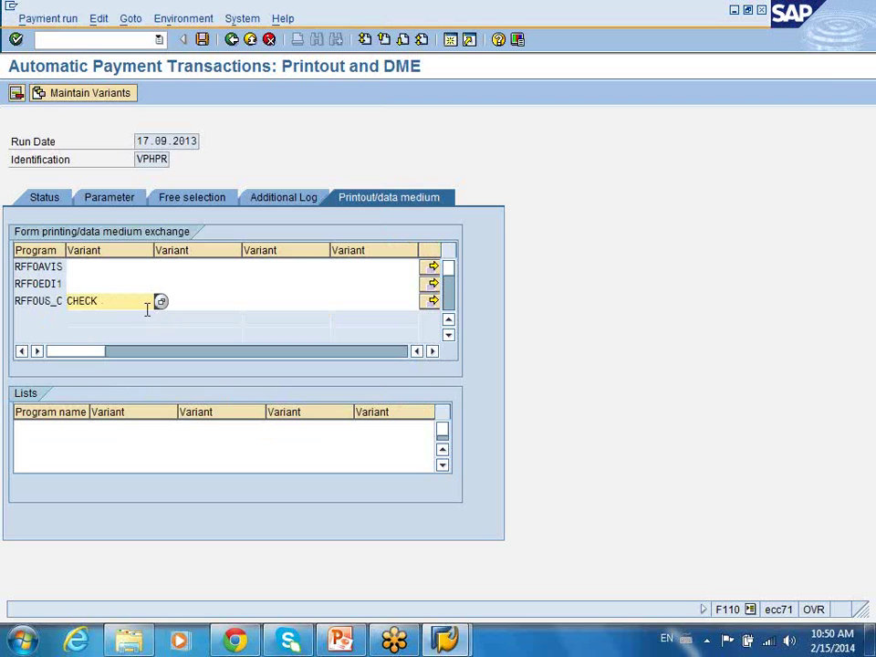
click(42, 197)
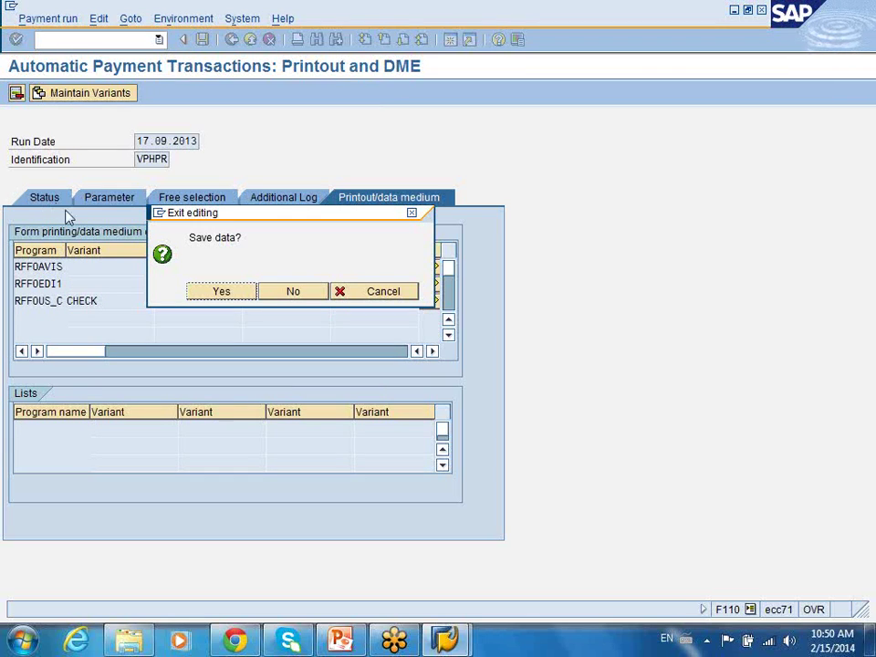
click(215, 297)
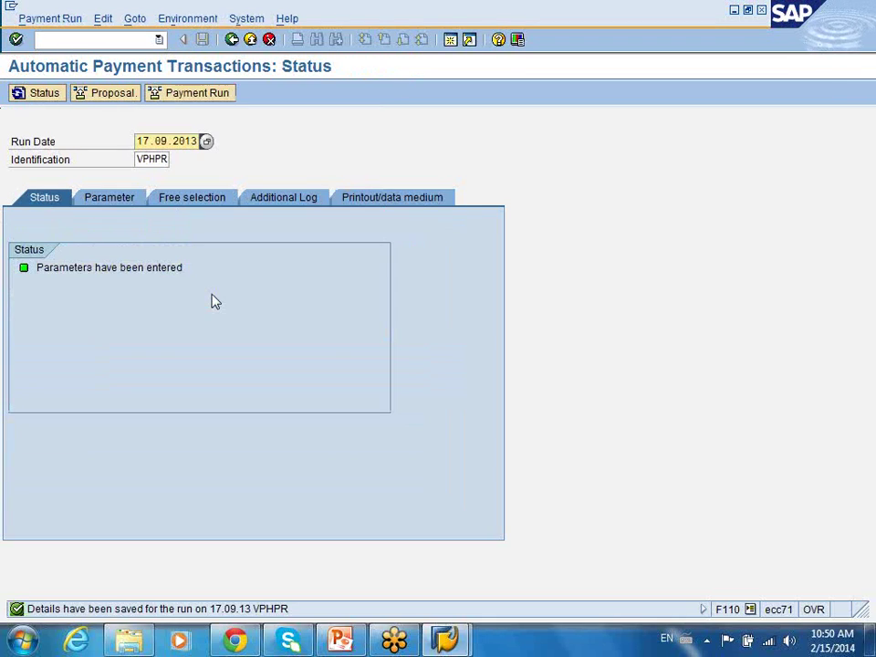
Schedule the payment proposal to start immediately with payment medium creation, and refresh the status until the proposal finishes.
click(112, 96)
click(259, 291)
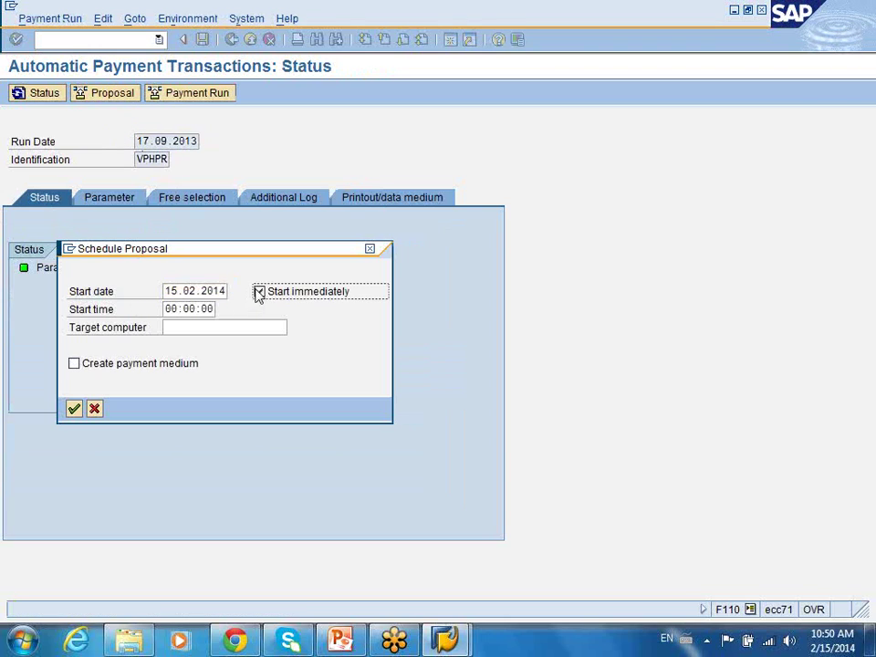
click(74, 363)
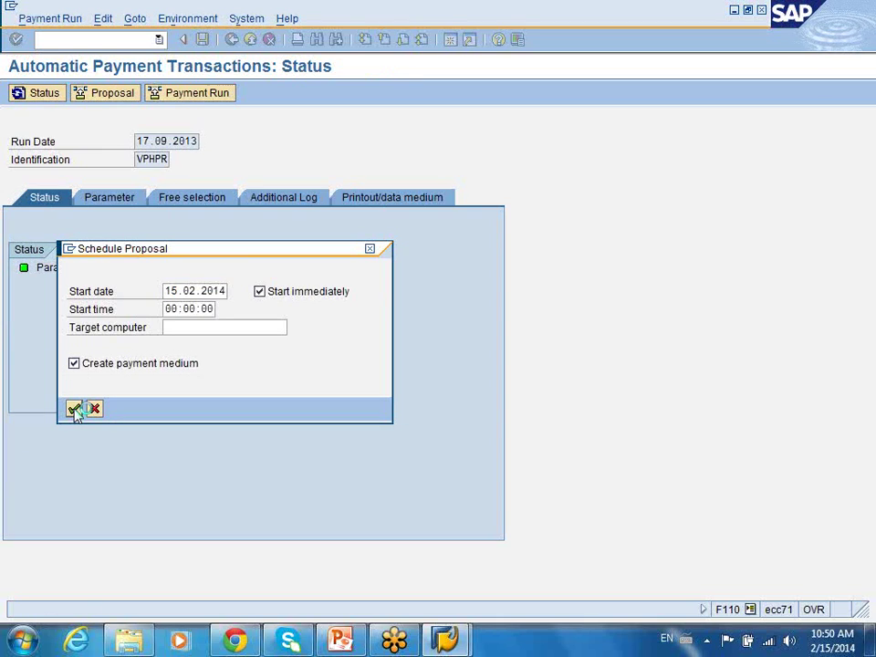
click(74, 409)
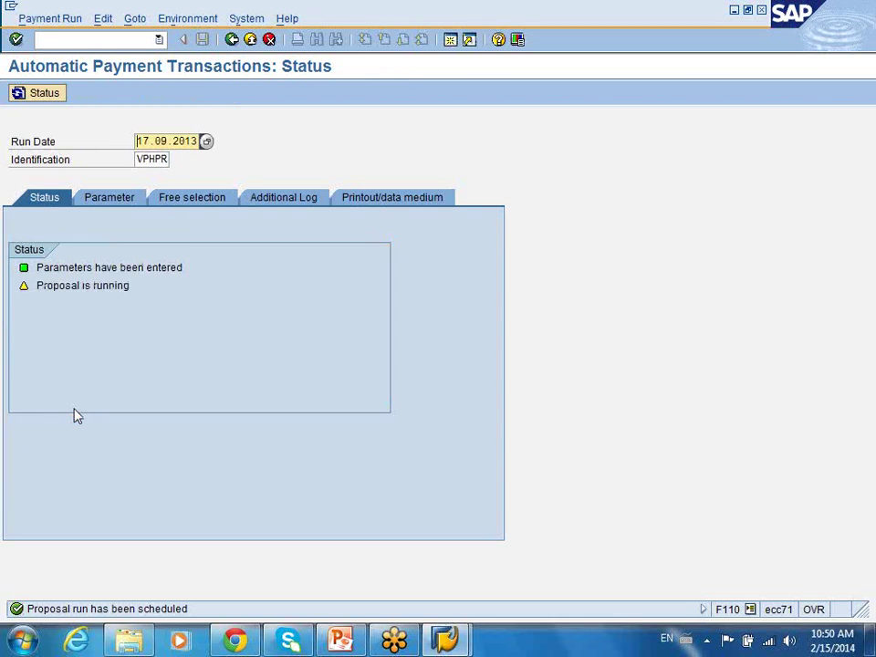
key(Return)
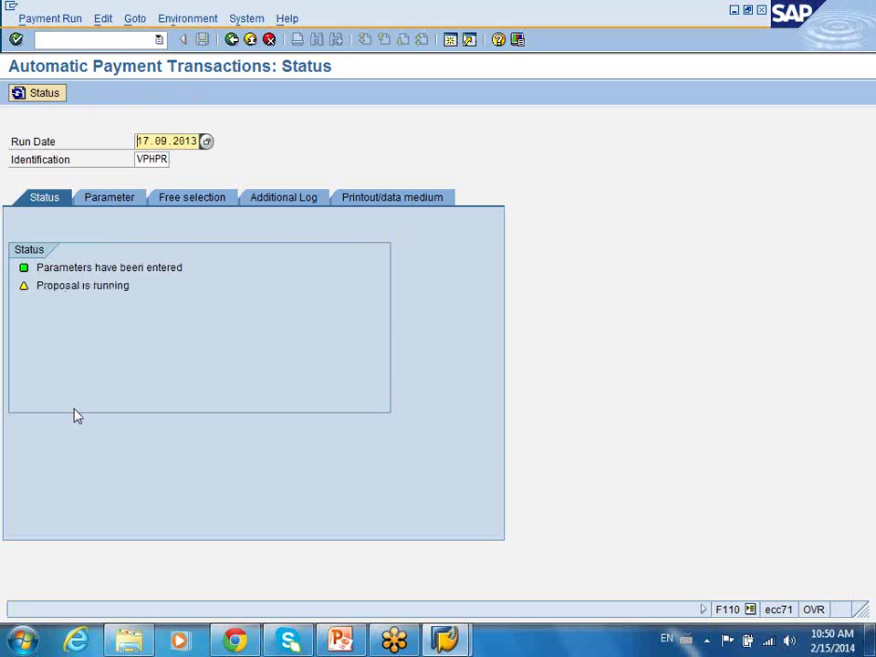
click(47, 99)
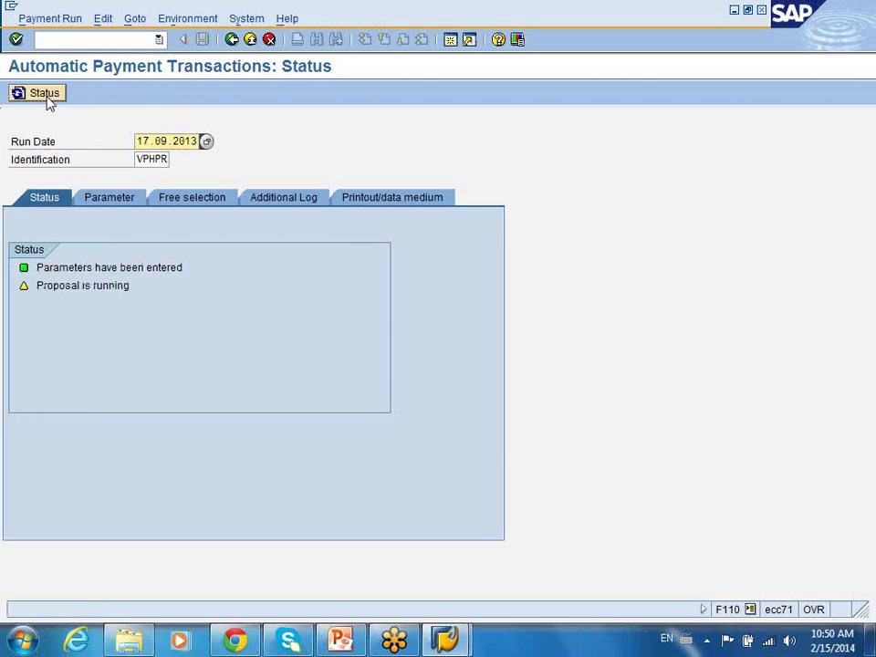
click(50, 100)
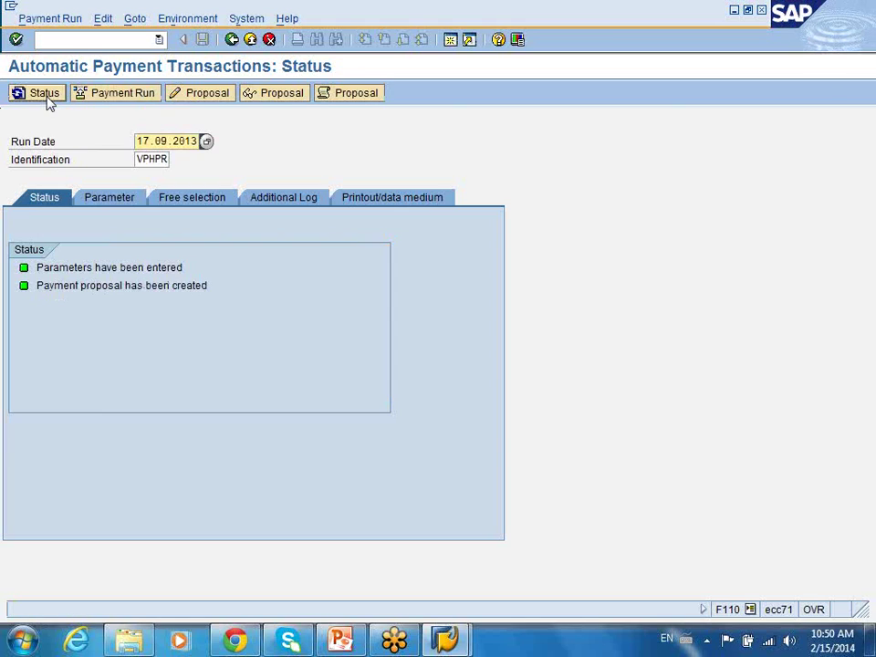
Display the payment proposal, examine the open items listed as exceptions for vendor 1000, and return to the run's status.
click(256, 95)
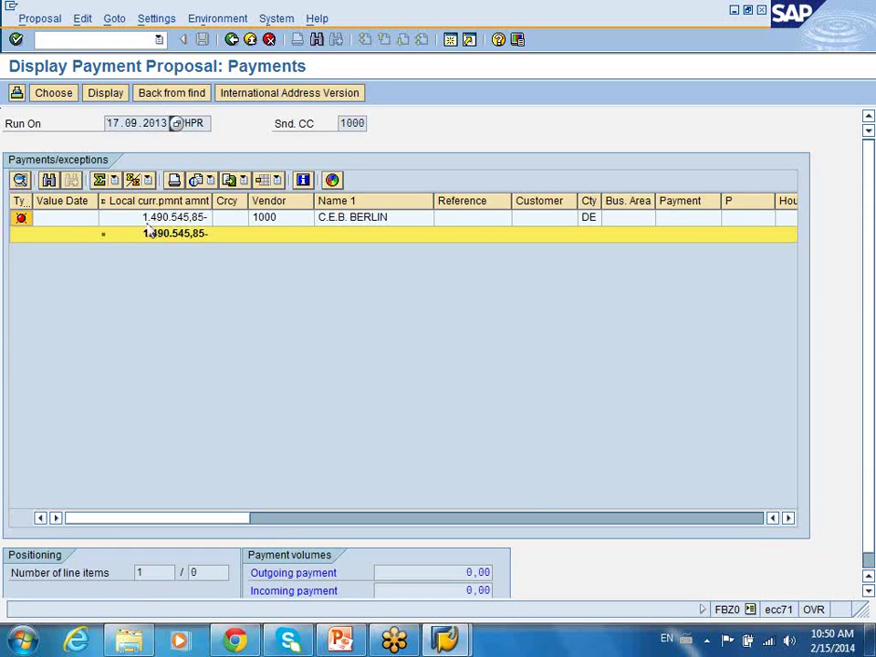
double_click(20, 221)
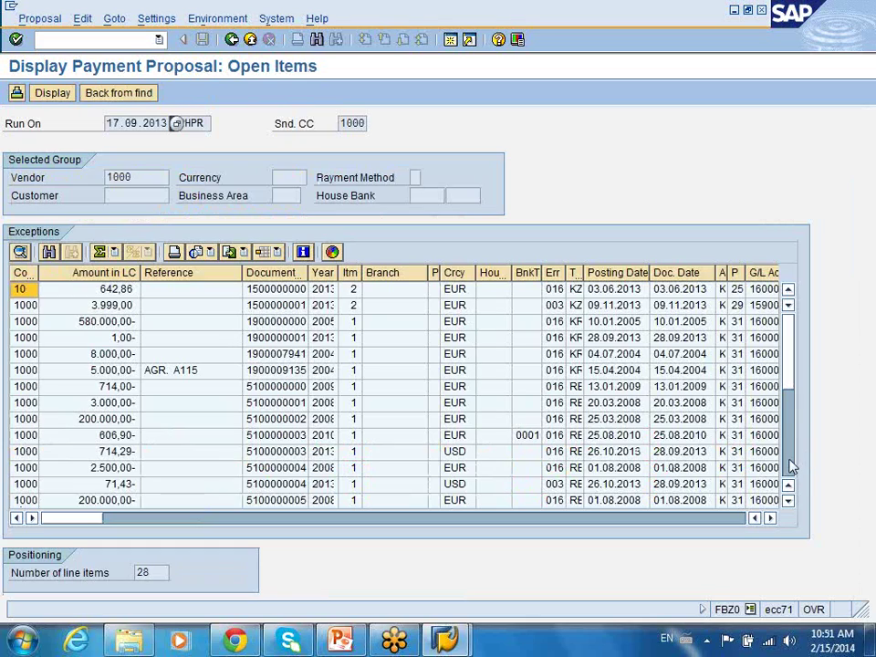
click(248, 340)
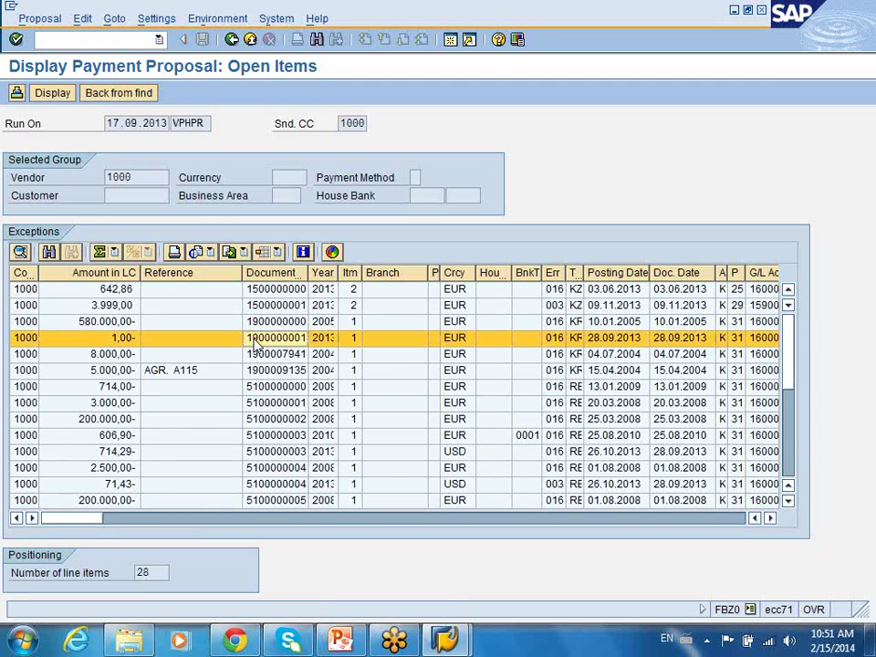
click(787, 461)
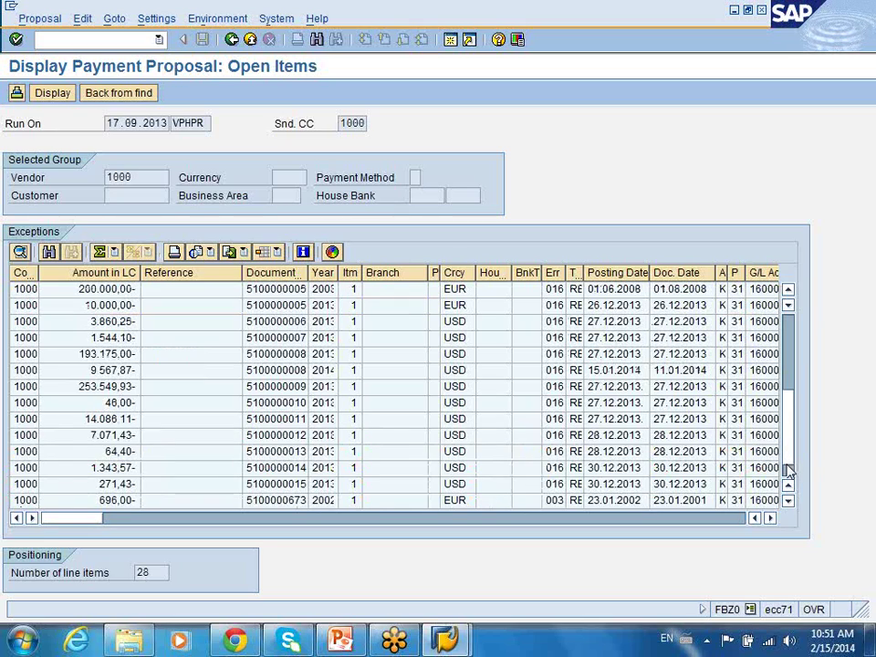
scroll(789, 470, down, 2)
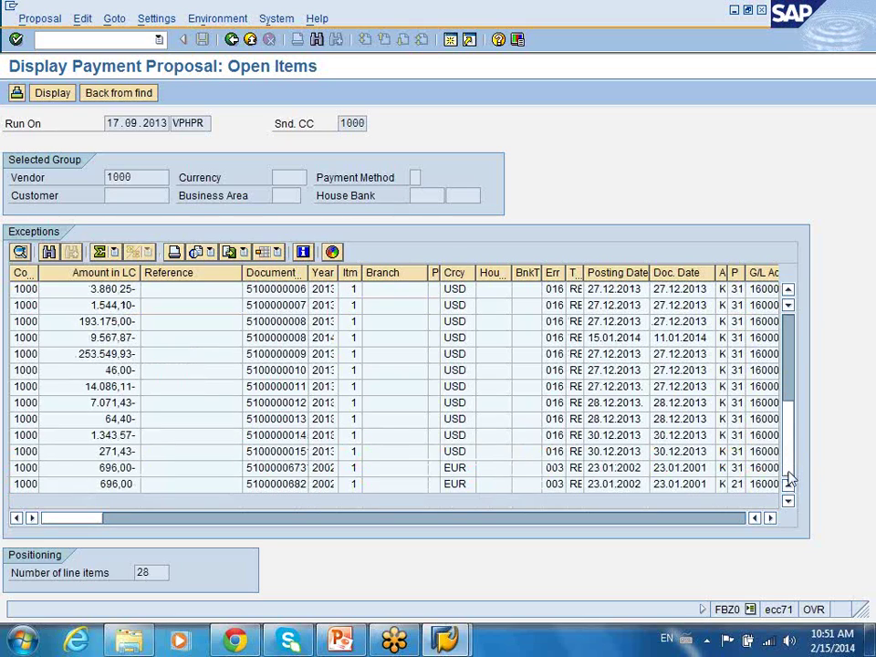
click(231, 40)
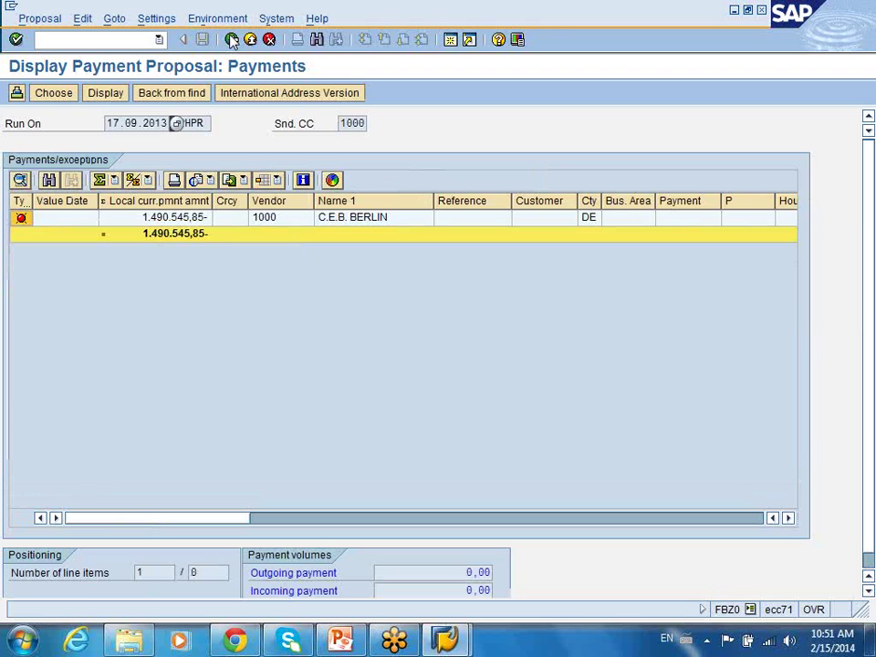
click(232, 39)
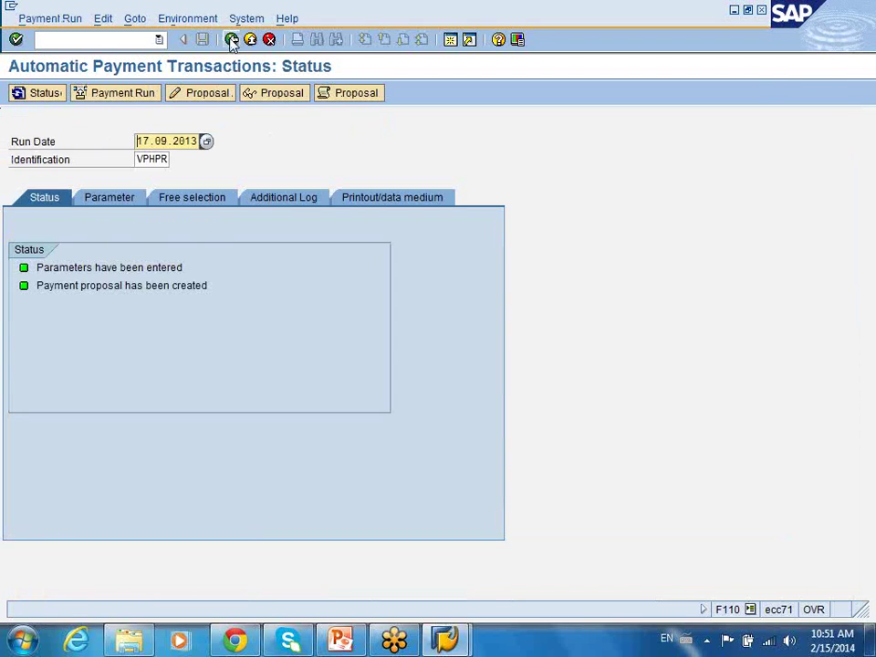
Display the proposal list for the payment run using program RFZALI20 without a variant.
click(173, 19)
mouse_move(142, 24)
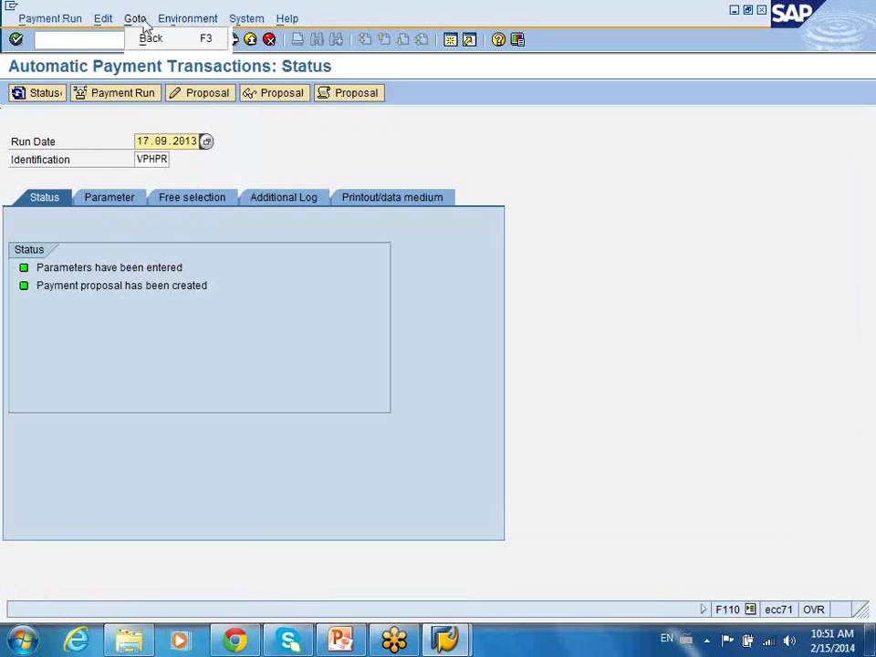
mouse_move(105, 22)
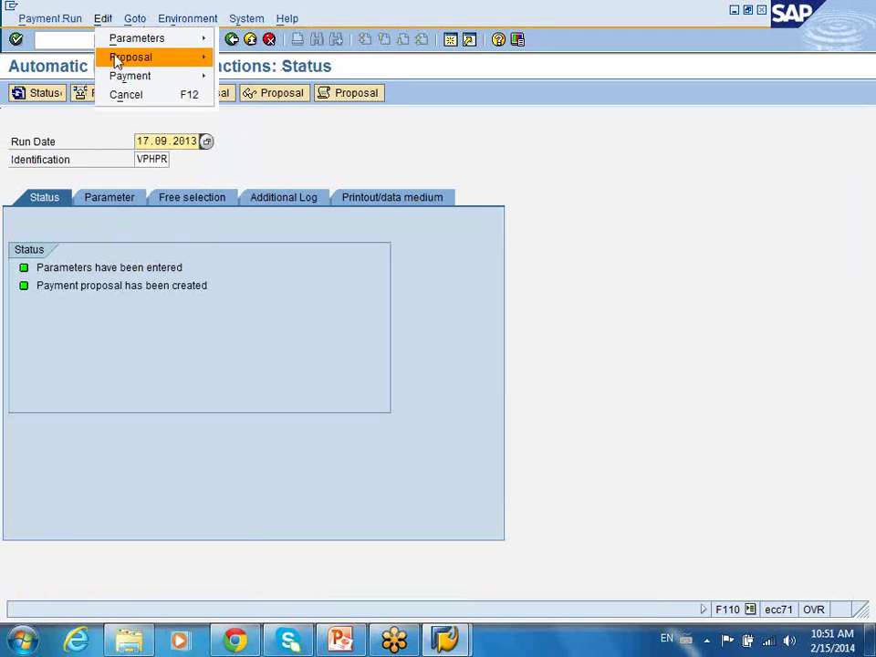
mouse_move(114, 61)
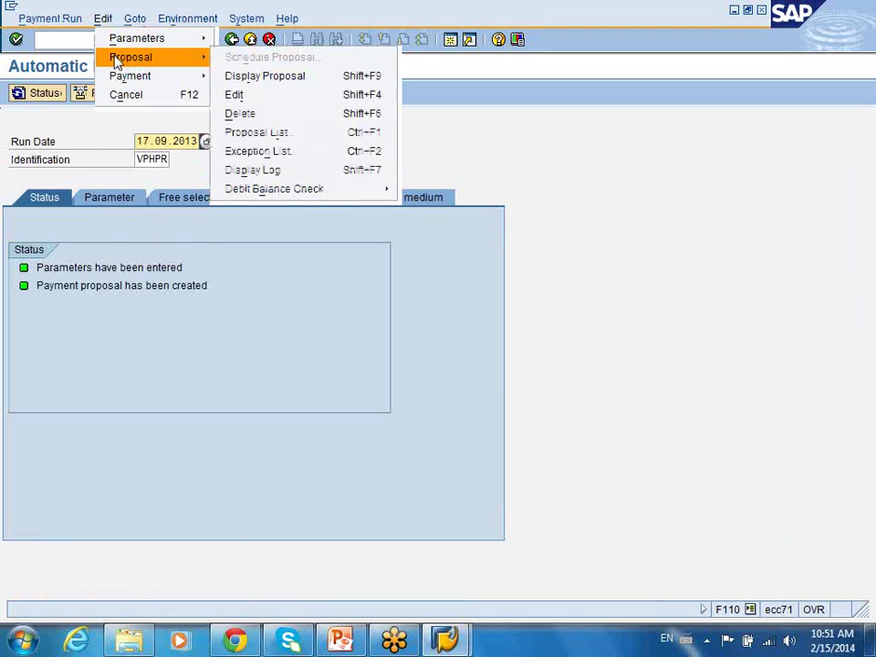
click(267, 138)
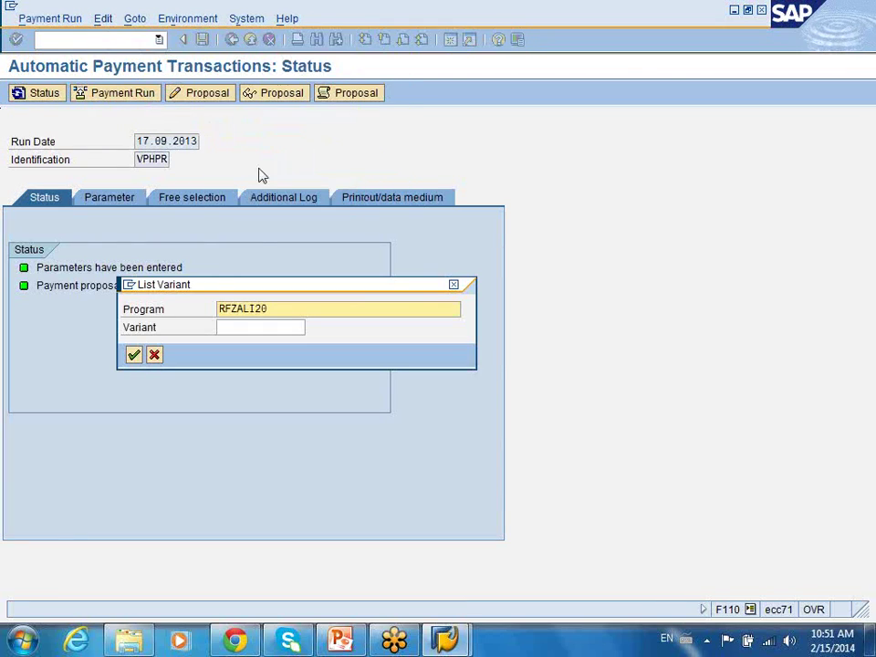
click(134, 355)
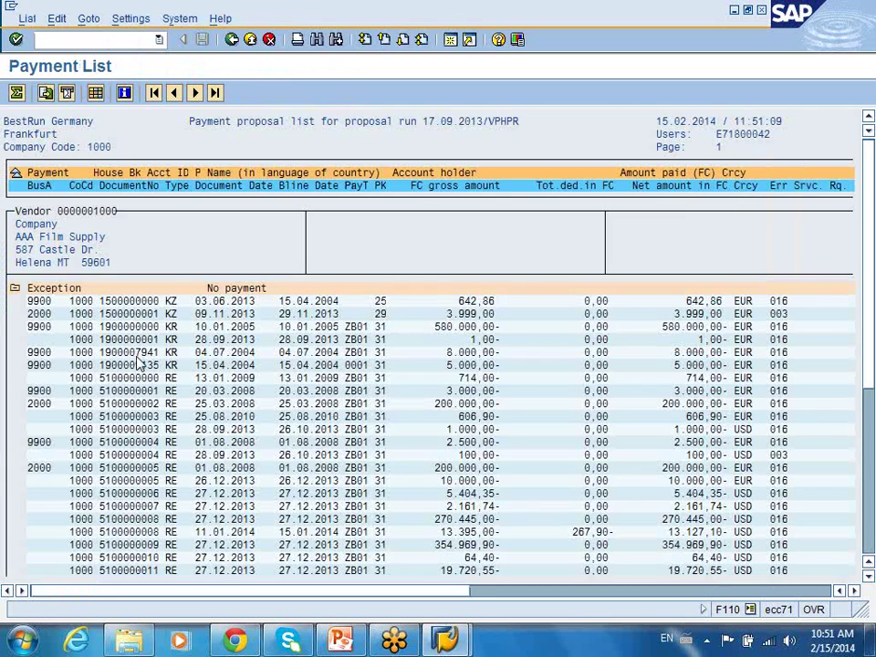
Collapse the exception items in the proposal list to examine the error code legend, and return to the payment run's status.
click(14, 291)
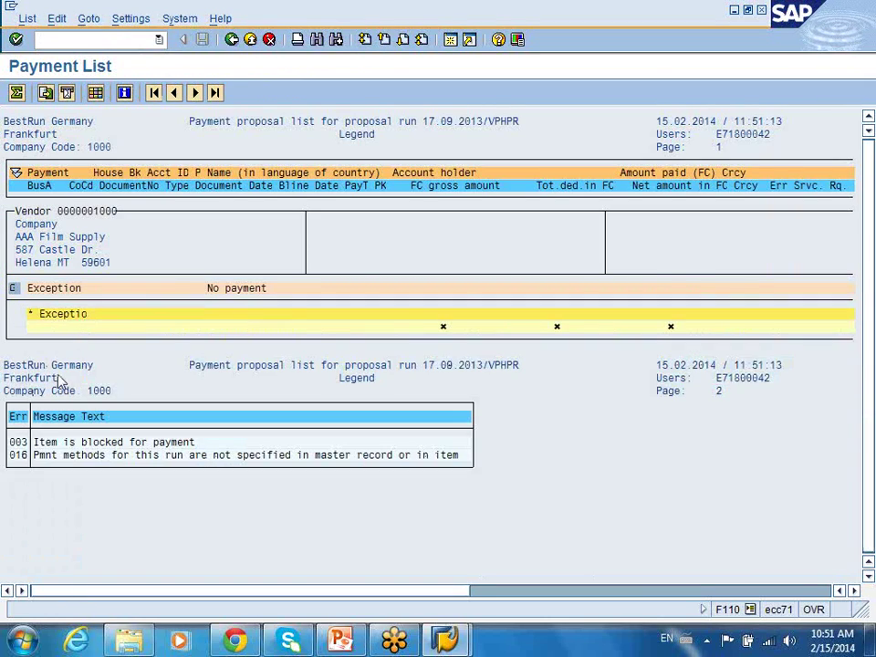
click(14, 289)
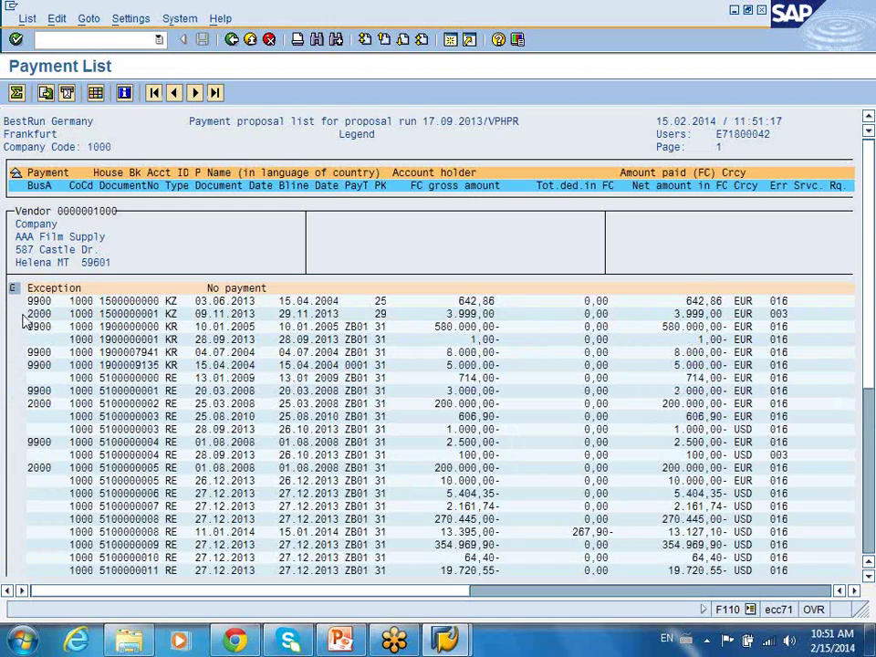
click(14, 289)
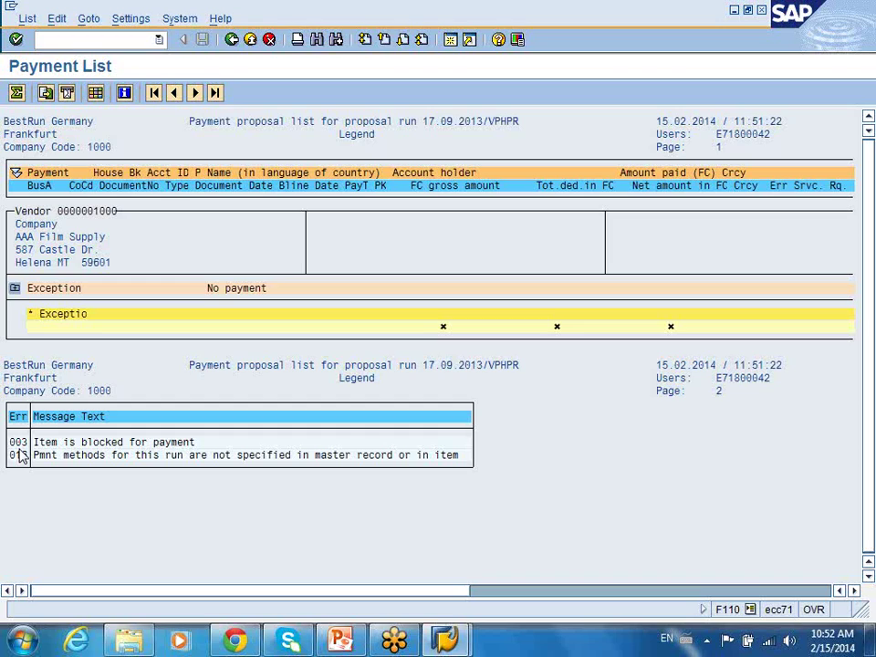
click(231, 40)
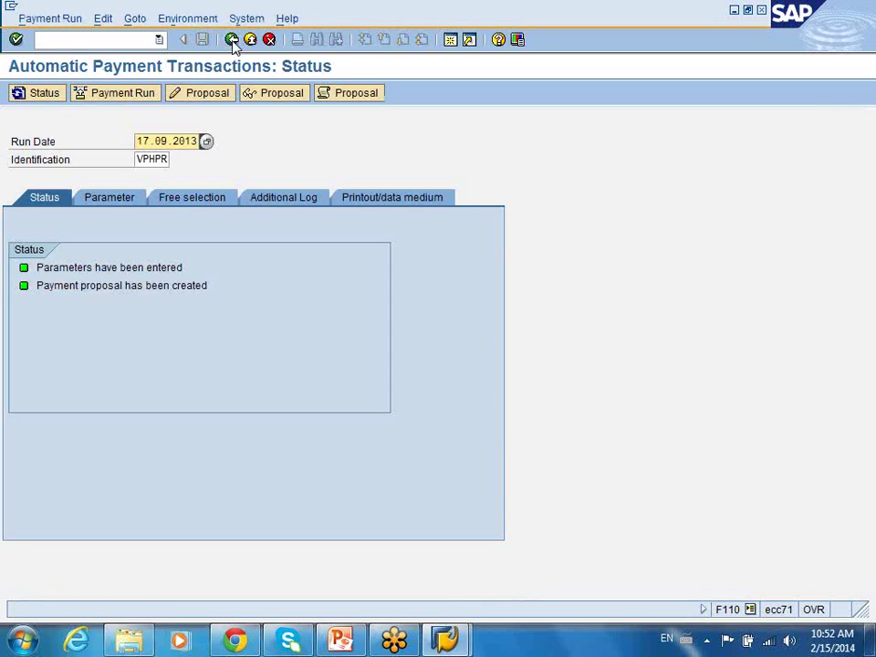
Open transaction FK02 in a new session and open vendor 1000 in company code 1000 for changing.
click(453, 46)
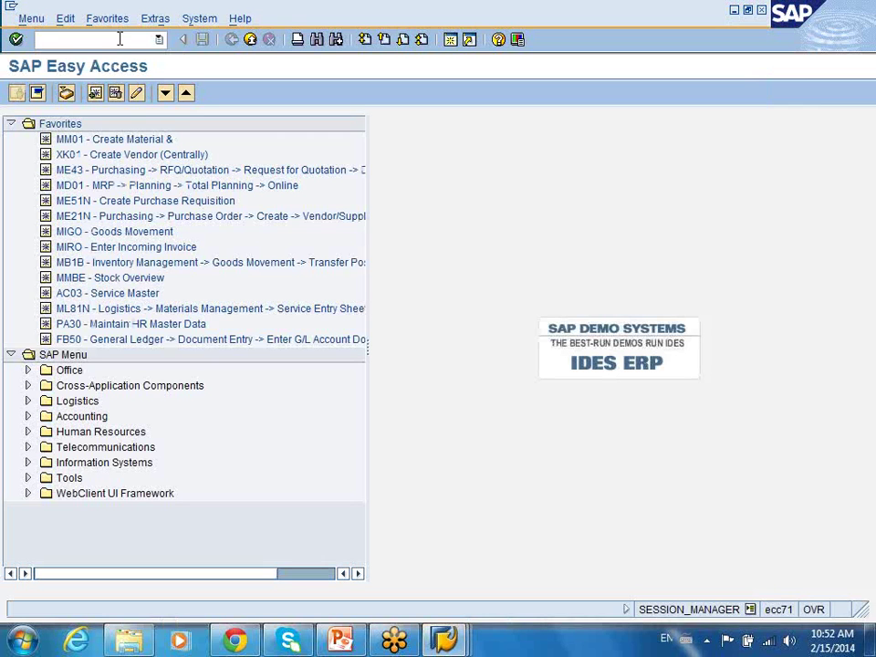
text(fk02)
key(Return)
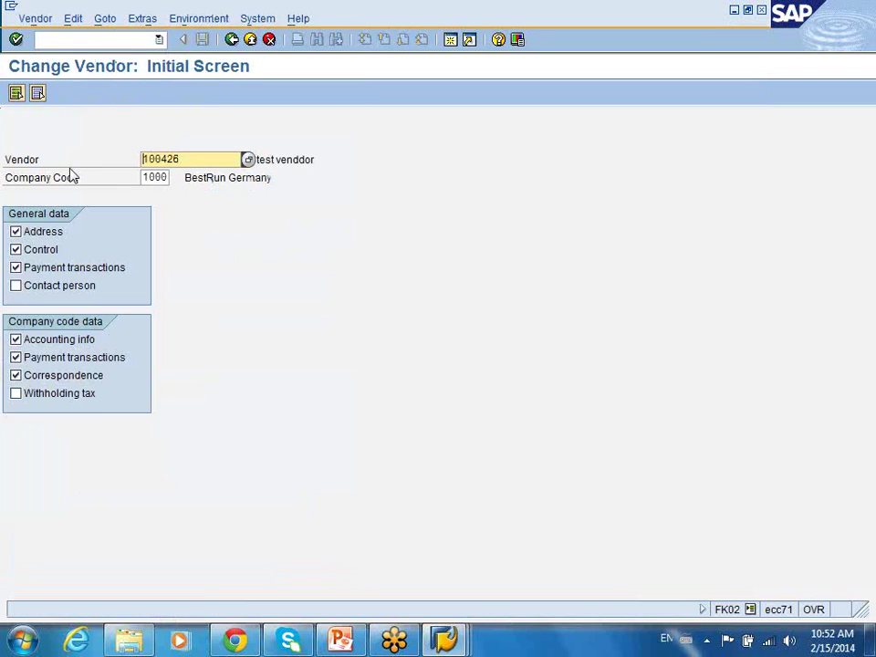
double_click(187, 159)
text(1000)
key(Return)
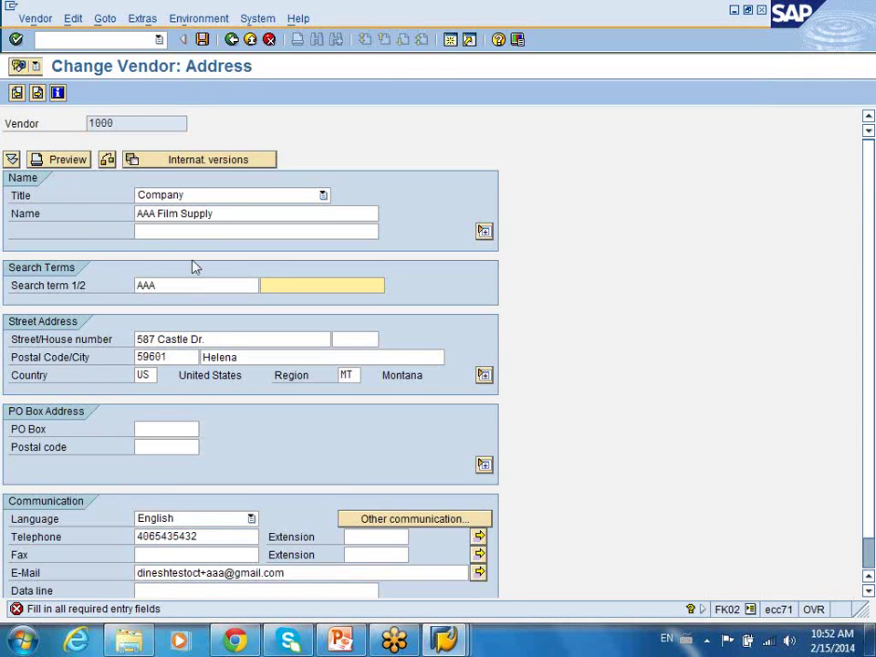
Set the vendor's second search term to AAA and accept the address data past the duplicate vendor check.
text(AAA)
key(Return)
key(Return)
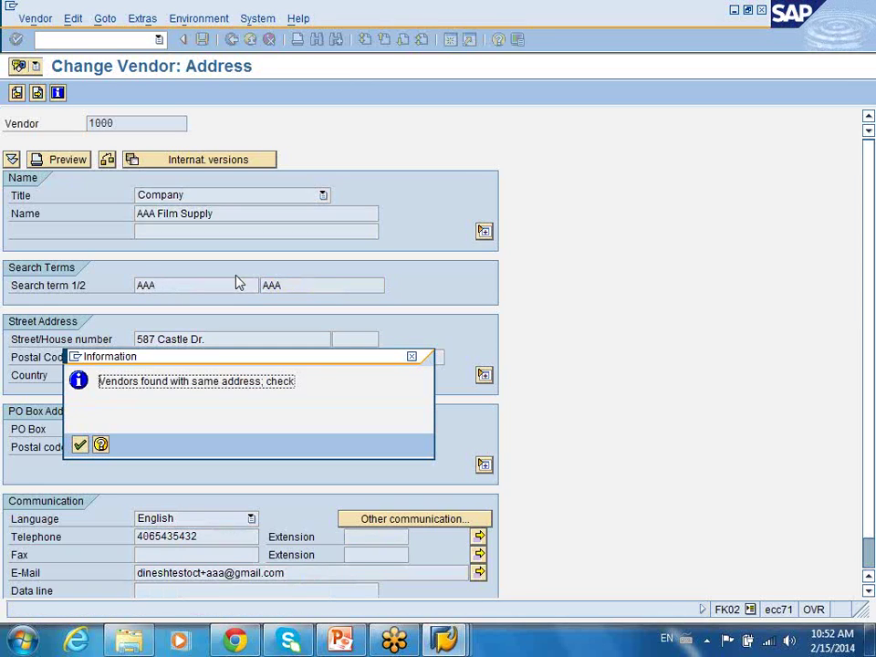
key(Return)
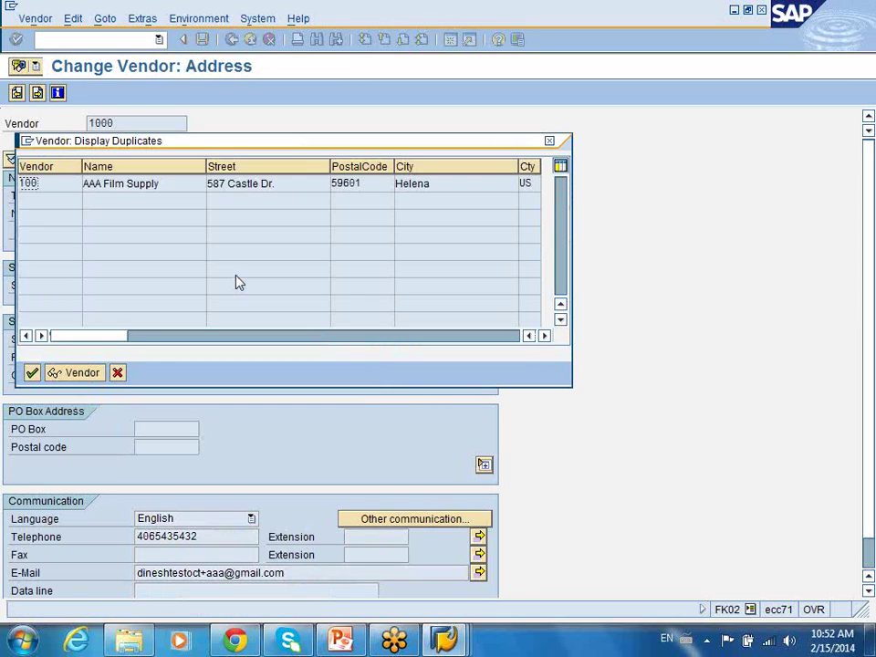
click(32, 372)
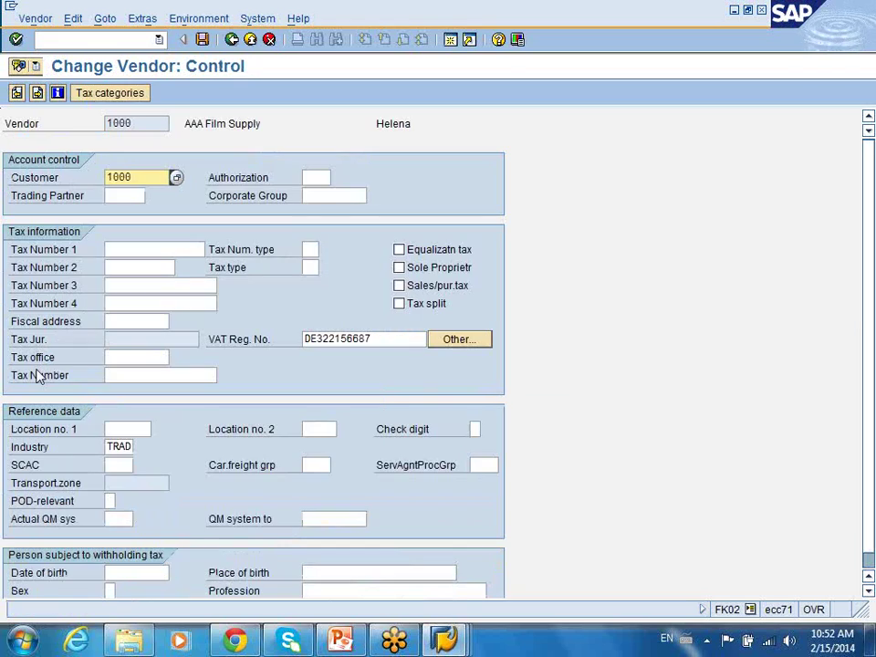
Clear the VAT registration number in the vendor's control data and continue to the company code accounting information.
click(36, 92)
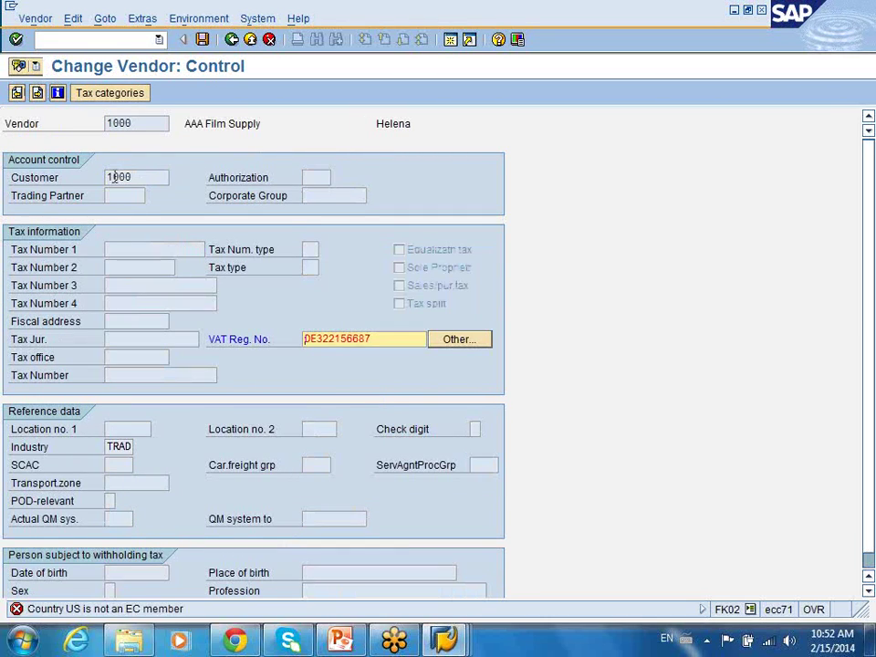
drag(391, 339, 222, 333)
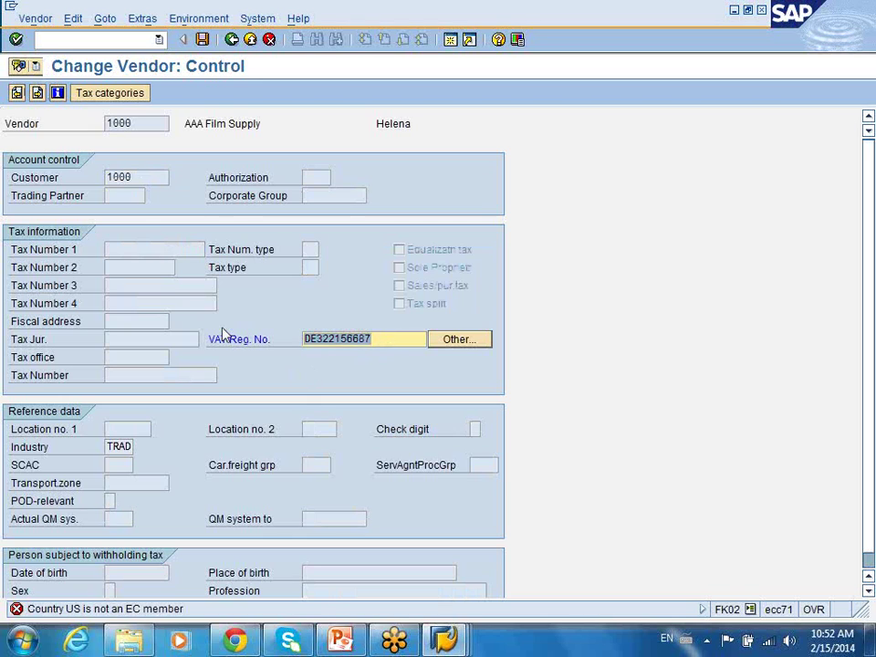
key(Delete)
key(Return)
key(Return)
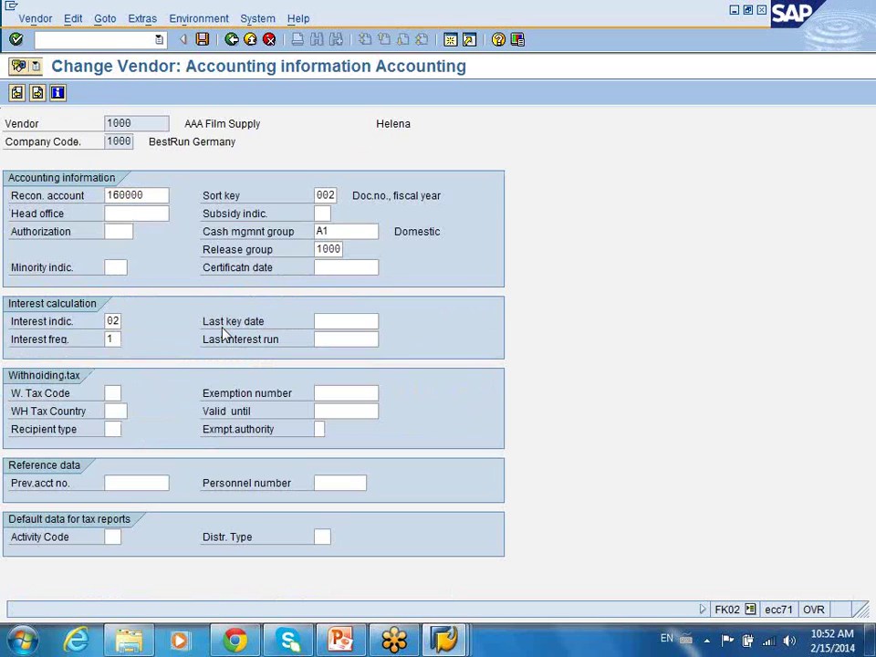
Set the vendor's payment method to C, save the vendor, continue execution past the debugger breakpoint and leave the vendor transaction.
key(Return)
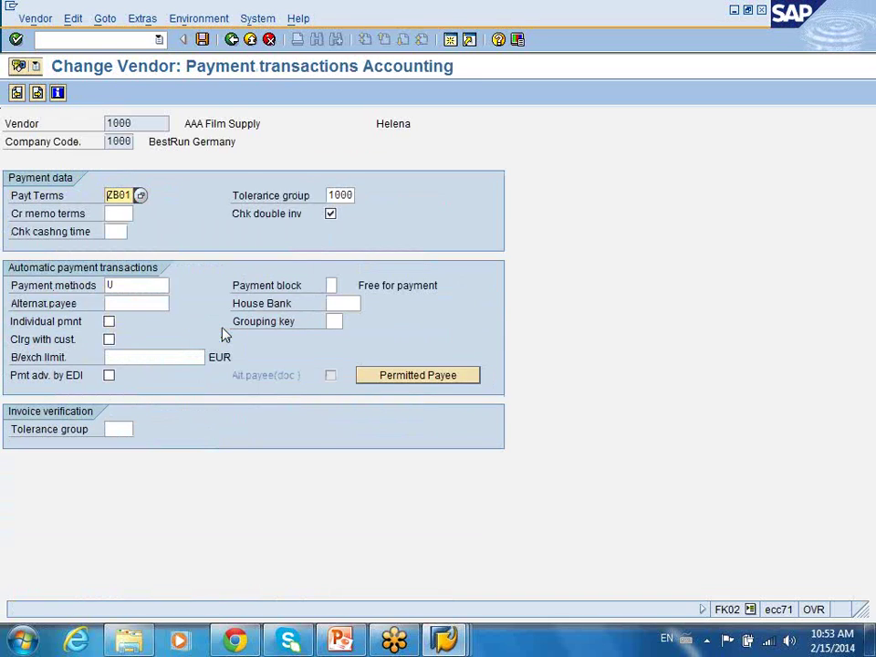
click(113, 286)
text(C)
key(Return)
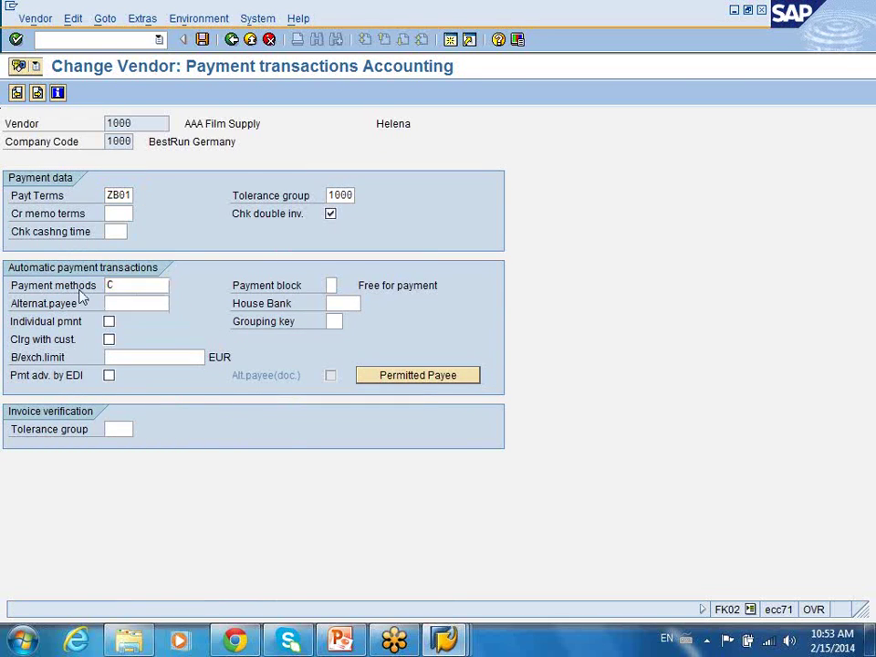
click(202, 40)
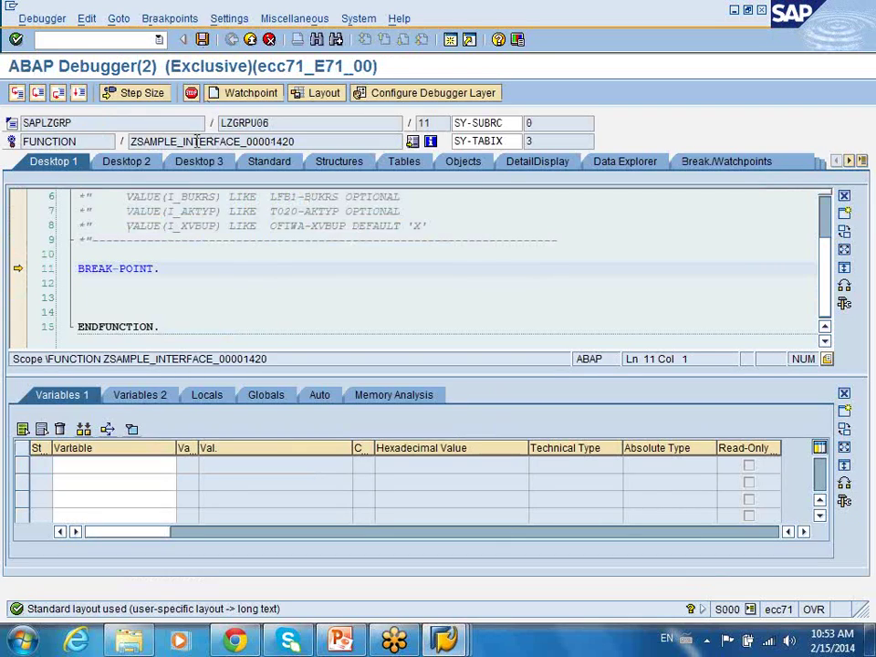
click(78, 95)
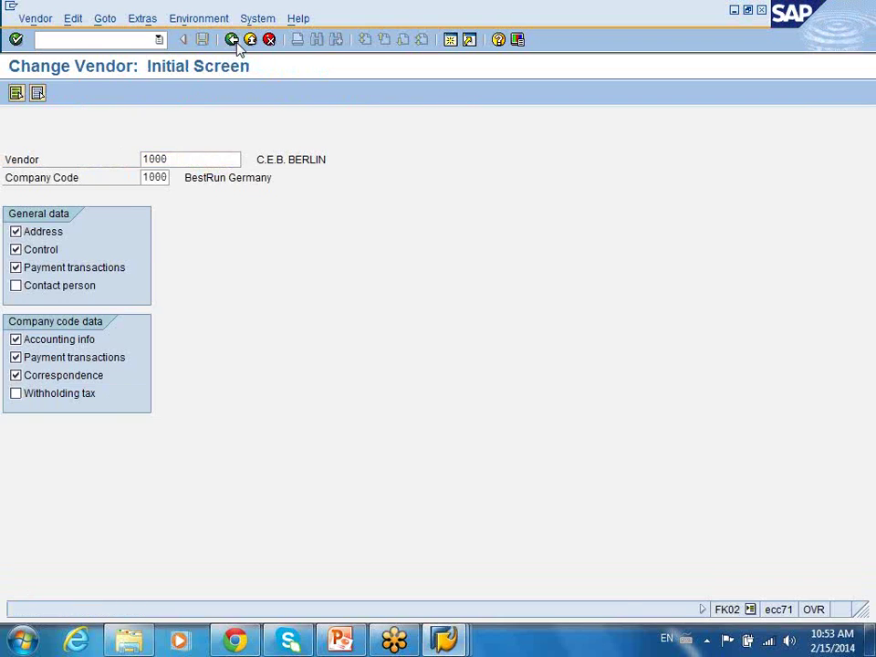
click(232, 39)
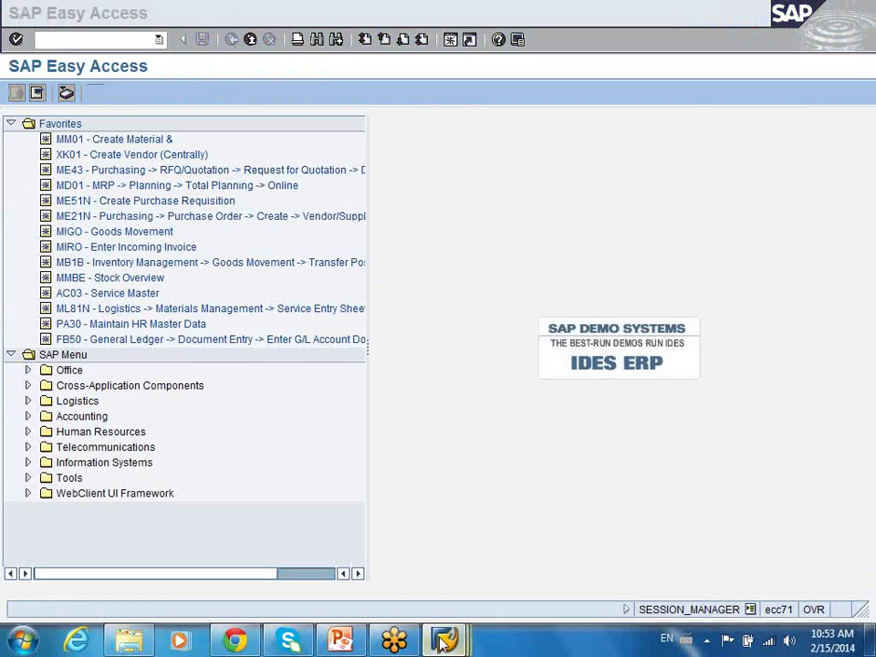
Switch back to the payment run session and delete the existing payment proposal for run VPHPR of 17.09.2013.
mouse_move(444, 638)
click(452, 578)
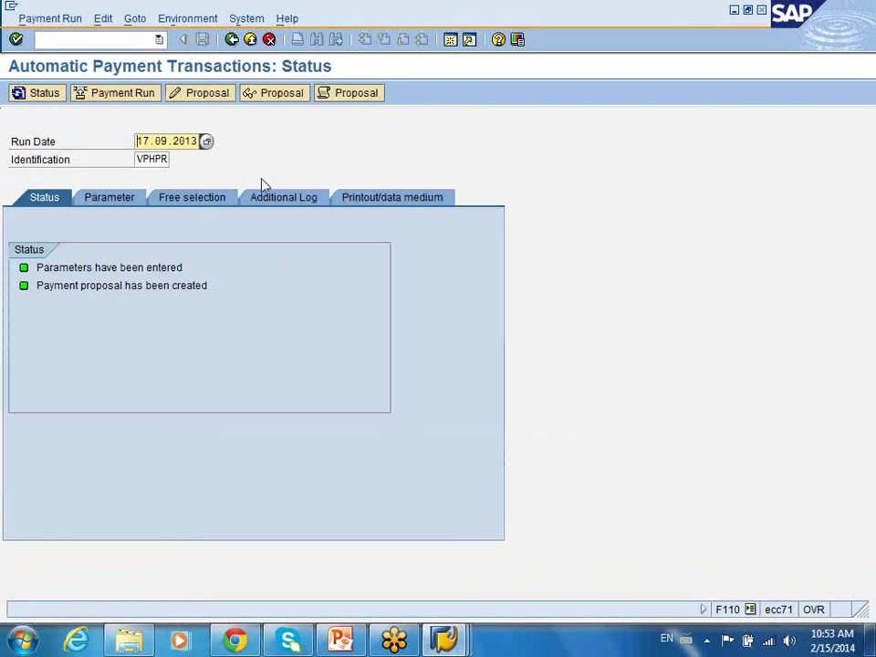
click(133, 18)
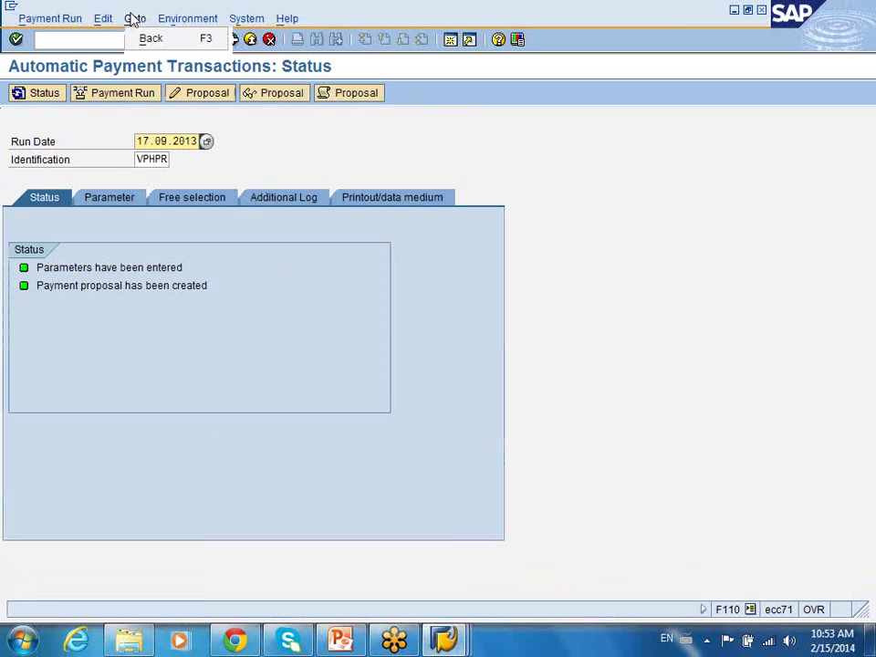
mouse_move(100, 20)
mouse_move(137, 56)
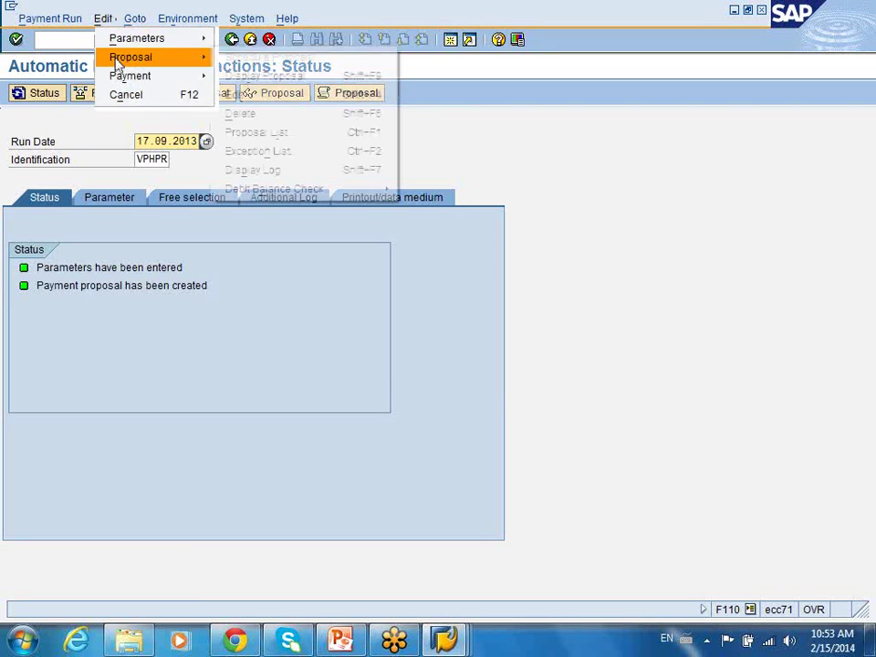
click(246, 113)
click(235, 294)
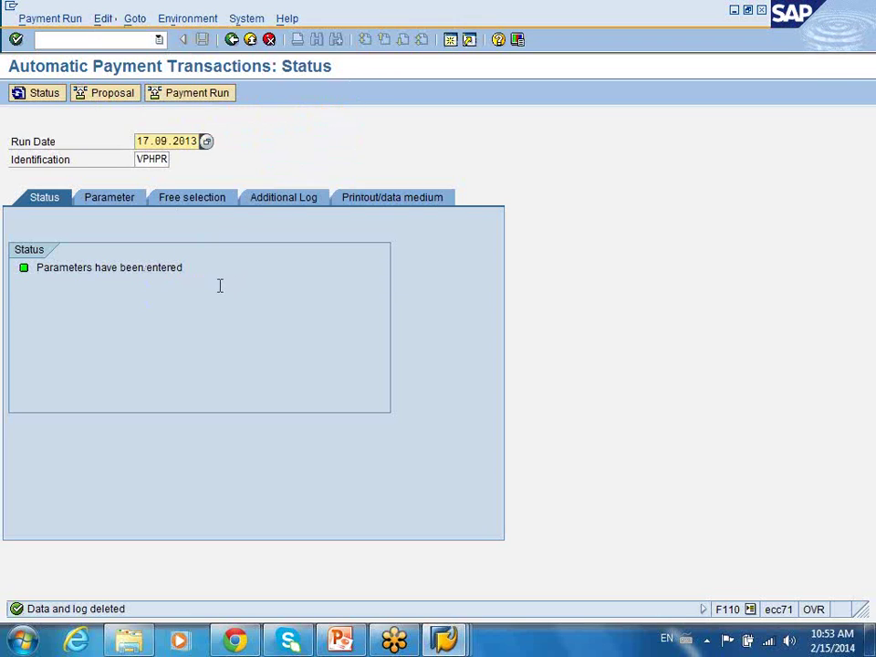
Reschedule the payment proposal to start immediately with payment medium creation, and refresh the status until the proposal has been created.
click(110, 97)
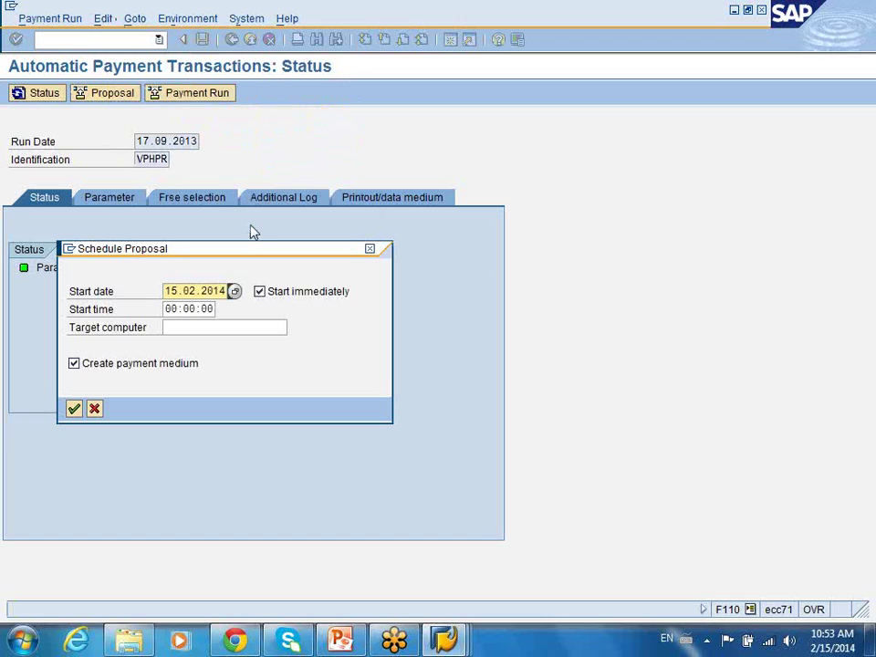
click(74, 410)
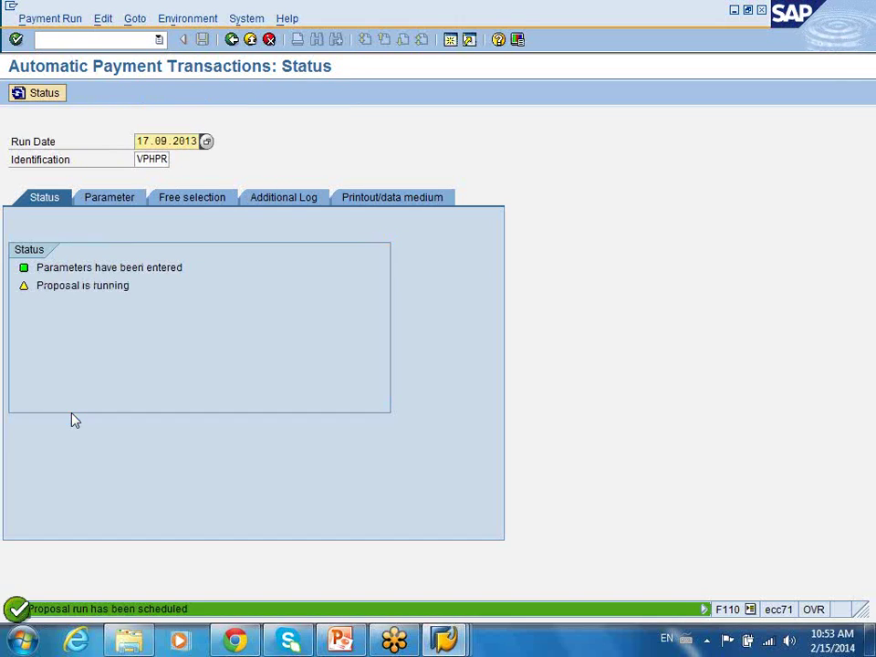
click(44, 94)
click(50, 102)
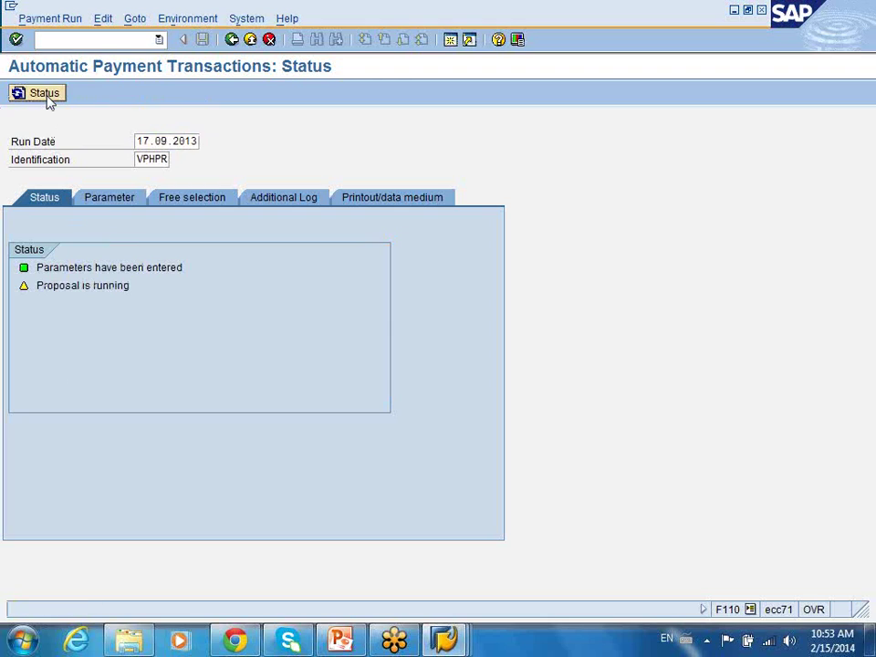
click(43, 94)
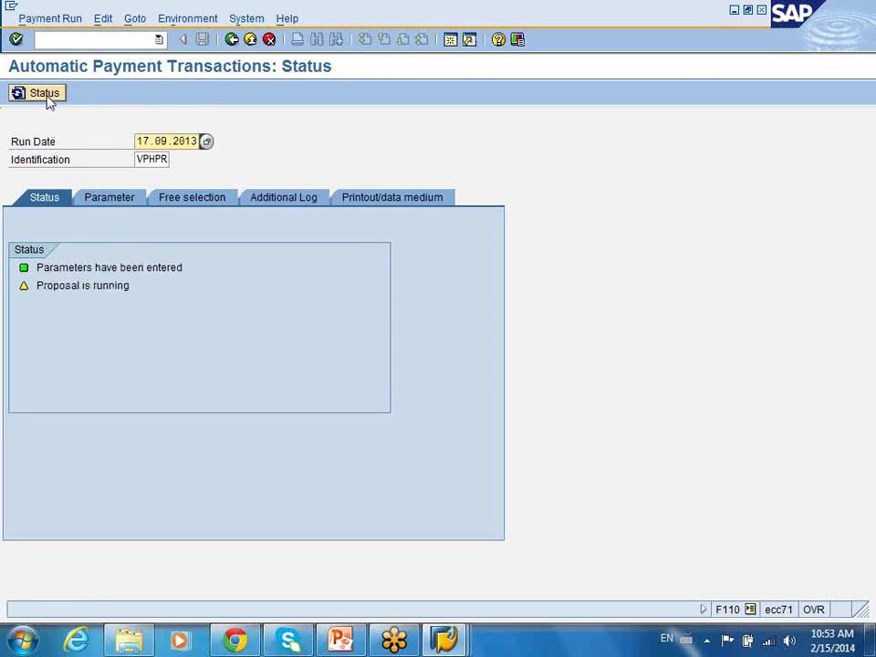
click(49, 100)
click(48, 100)
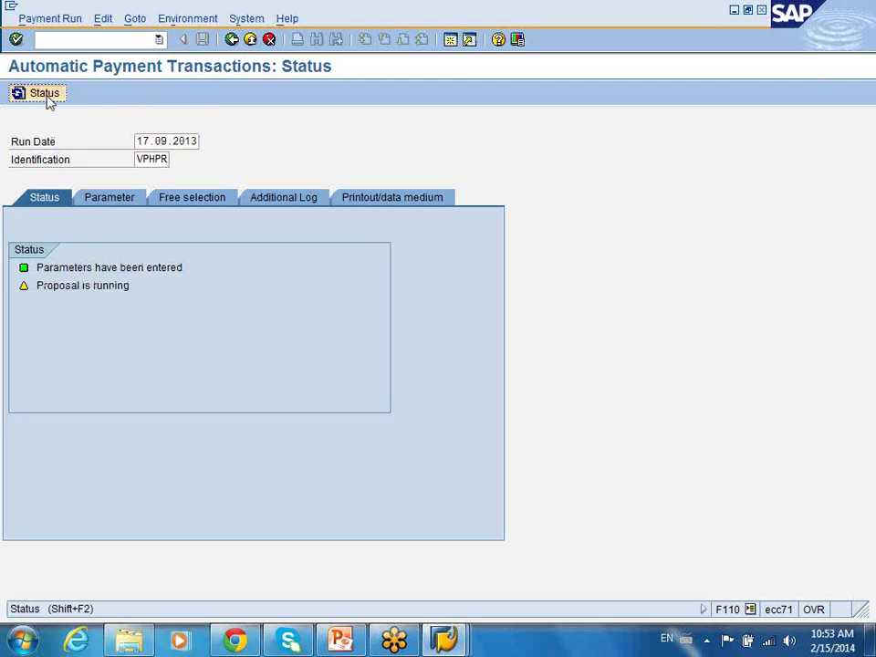
click(49, 100)
click(49, 100)
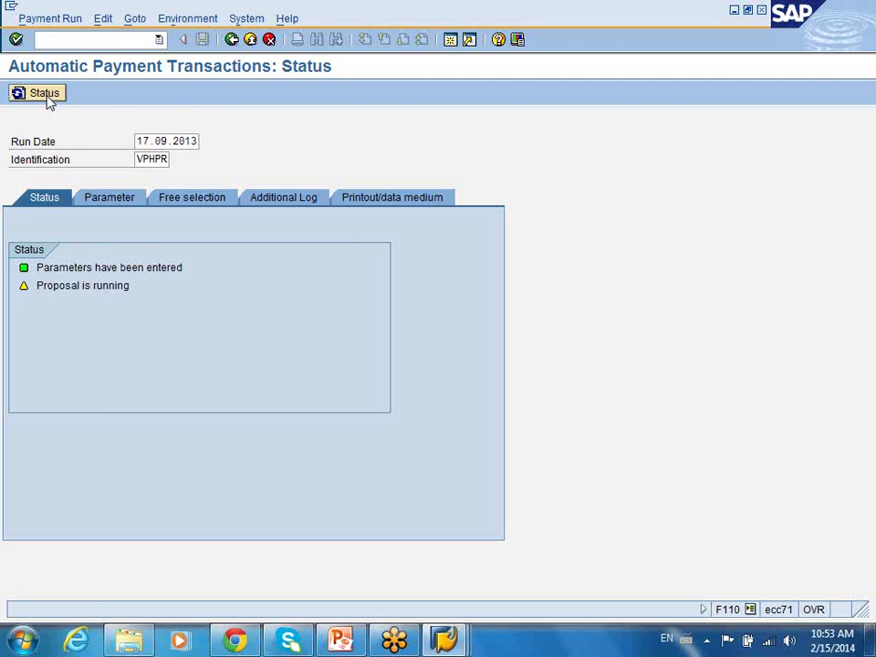
click(48, 101)
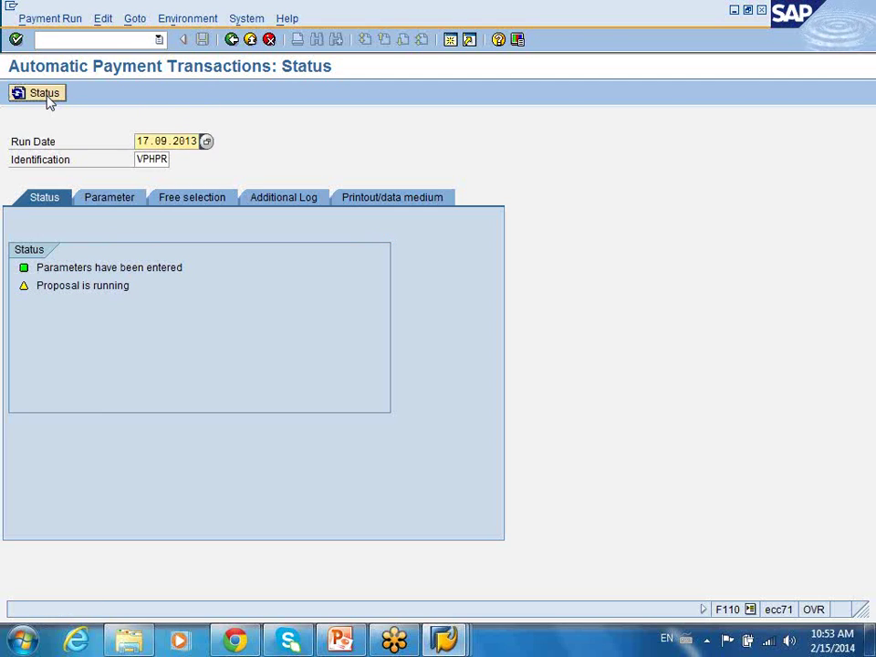
click(49, 100)
click(48, 100)
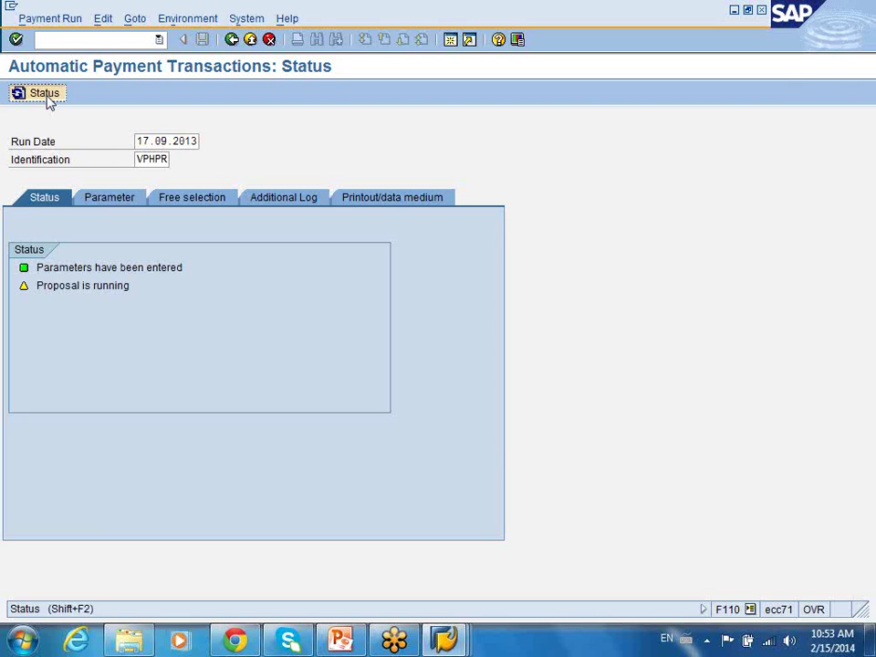
click(48, 100)
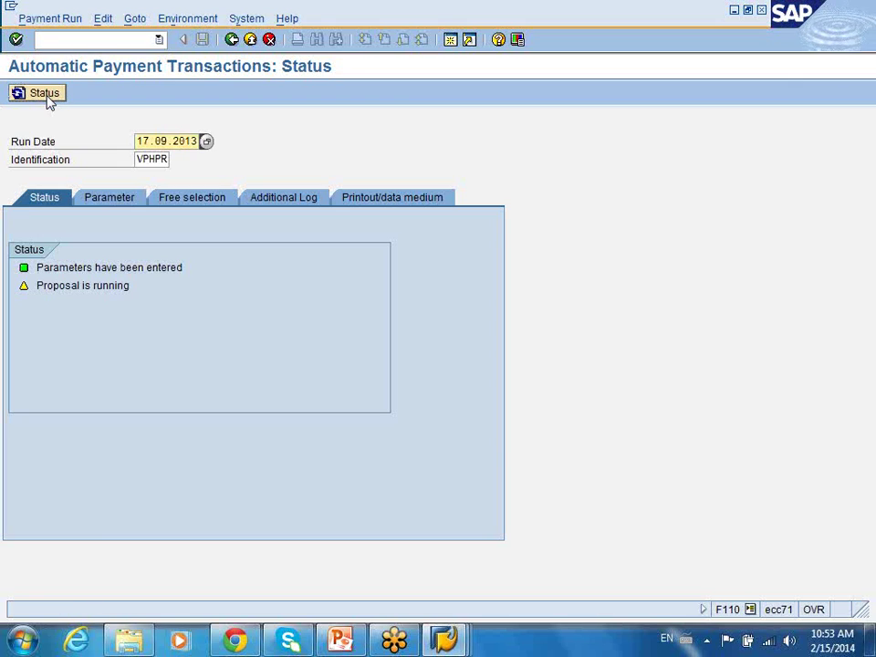
click(49, 101)
click(48, 101)
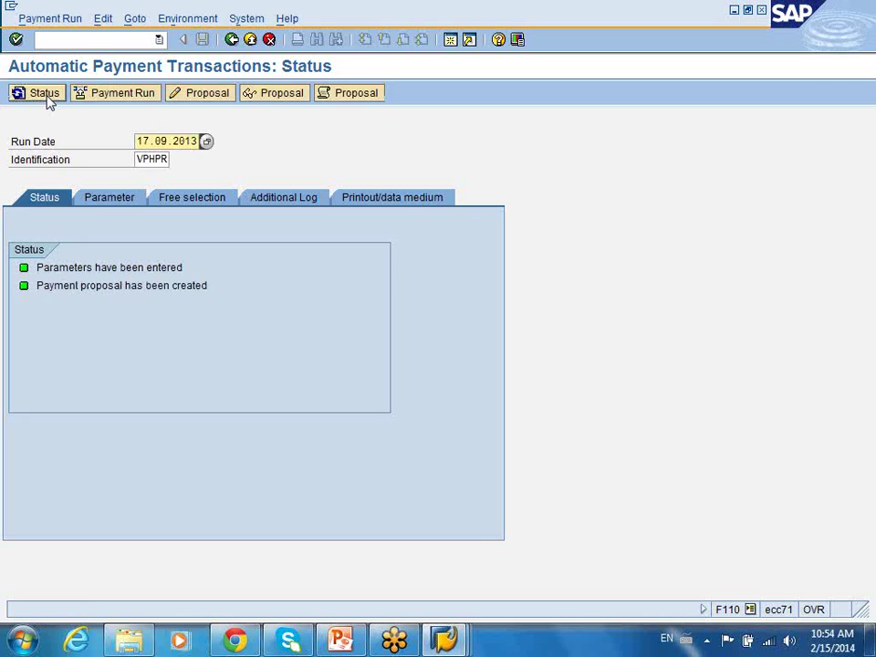
Display the new payment proposal and examine the payment method, house bank and account columns for vendor 1000.
click(251, 93)
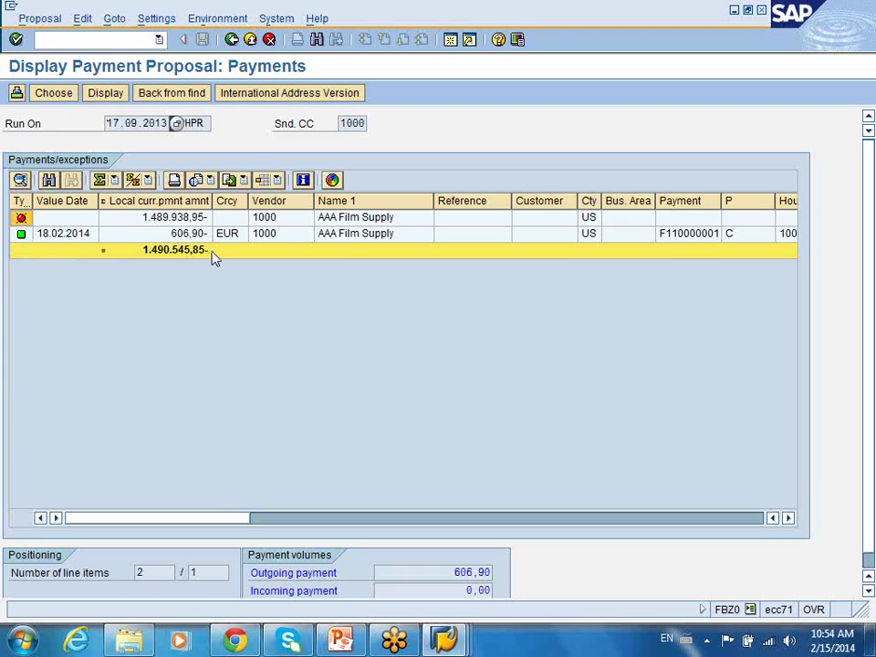
click(788, 518)
click(788, 518)
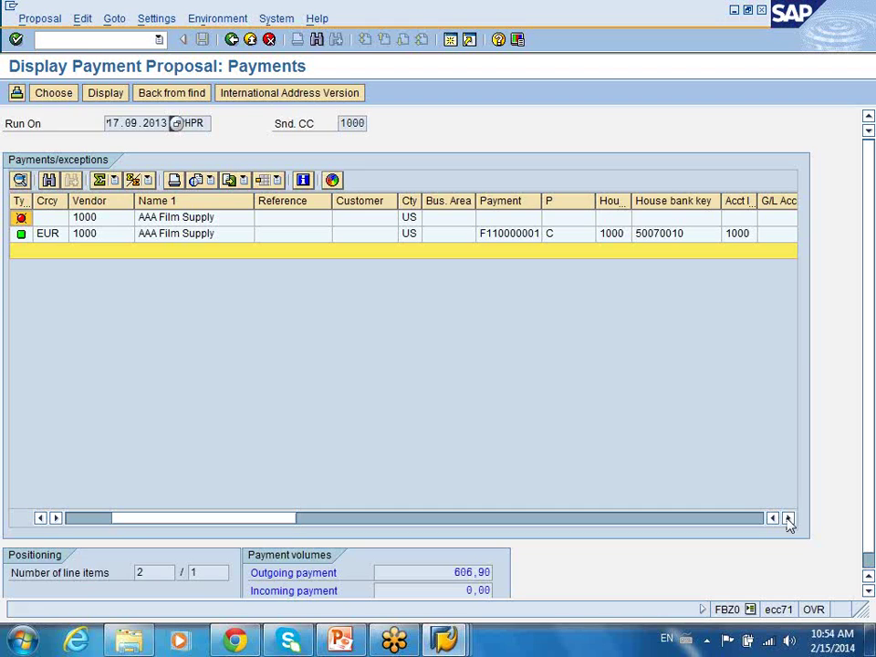
click(788, 519)
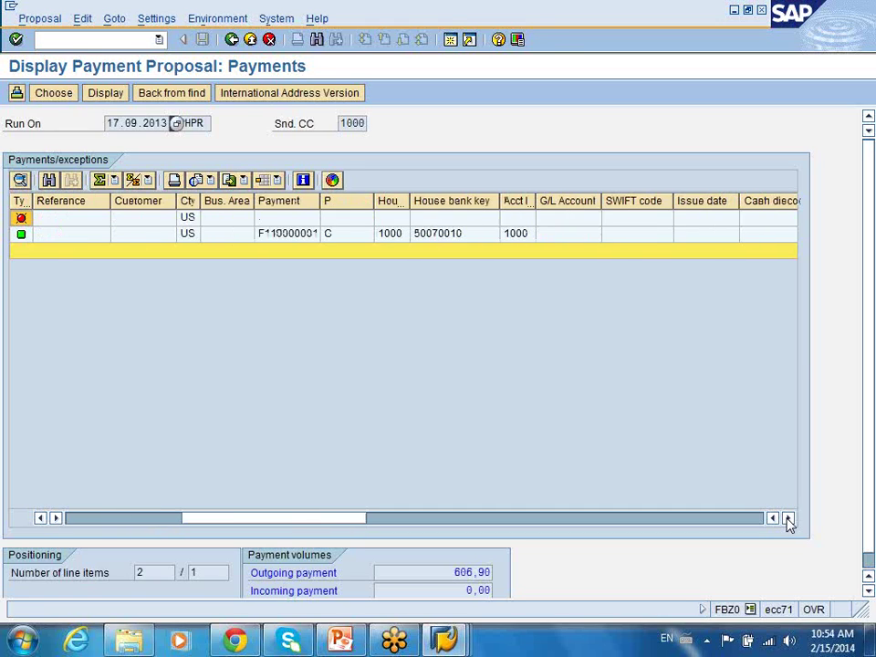
Examine the remaining columns of the payment proposal, from house bank and cash discount through the bank account details.
click(788, 518)
click(788, 518)
click(788, 518)
click(788, 518)
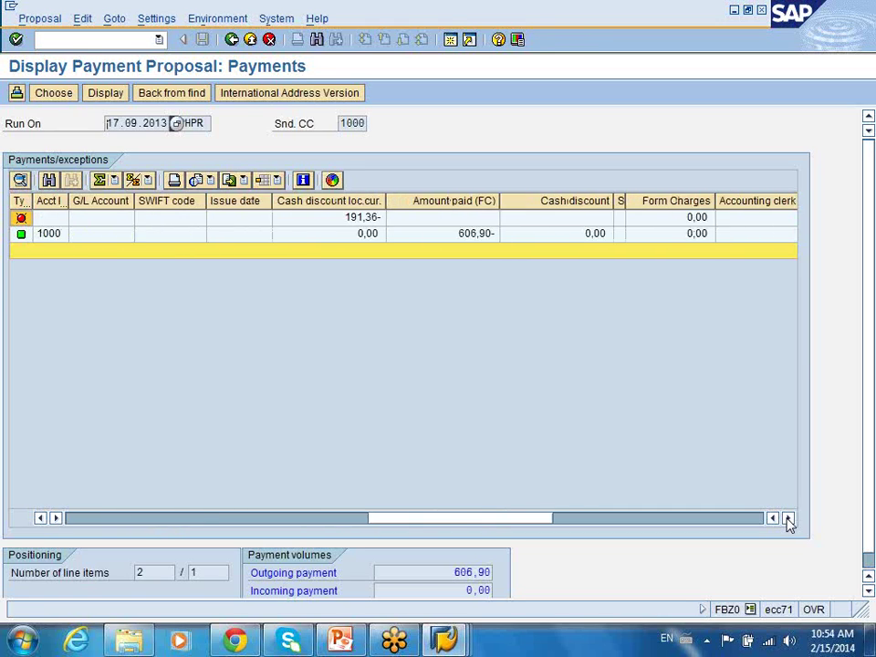
click(788, 519)
click(788, 518)
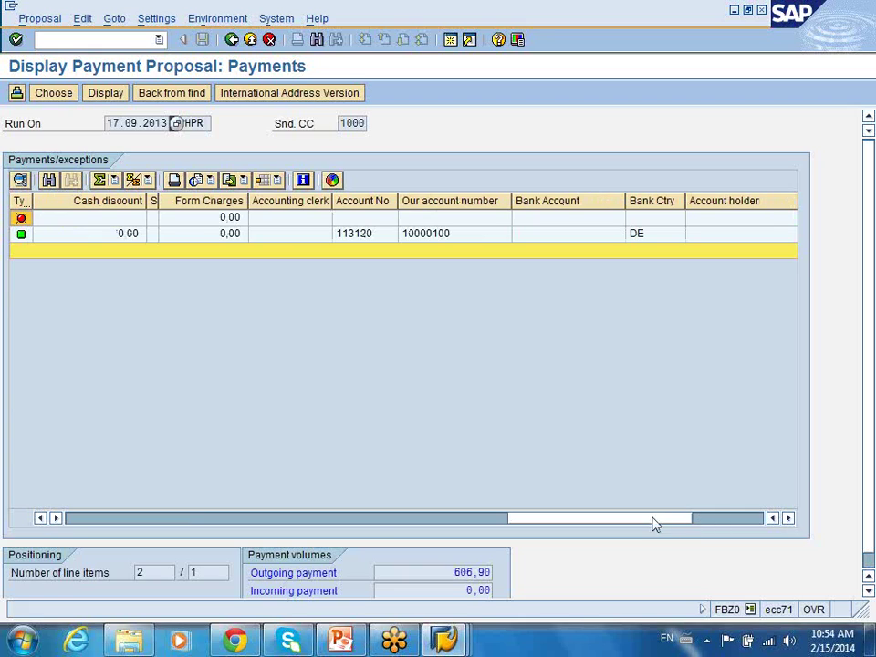
drag(653, 523, 107, 542)
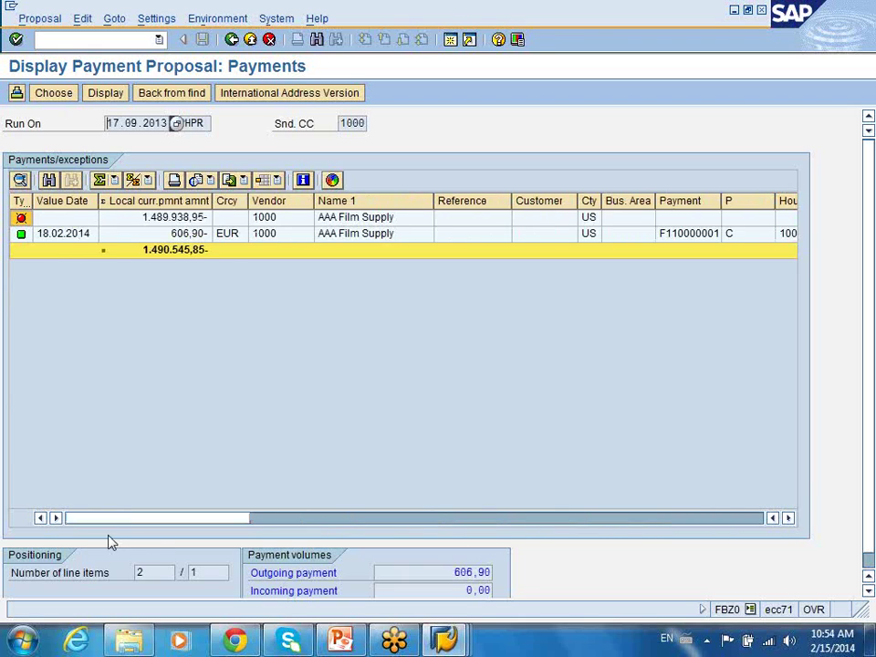
Display the open items behind the proposed EUR payment and fit the document number and fiscal year columns to their contents.
click(22, 235)
click(59, 93)
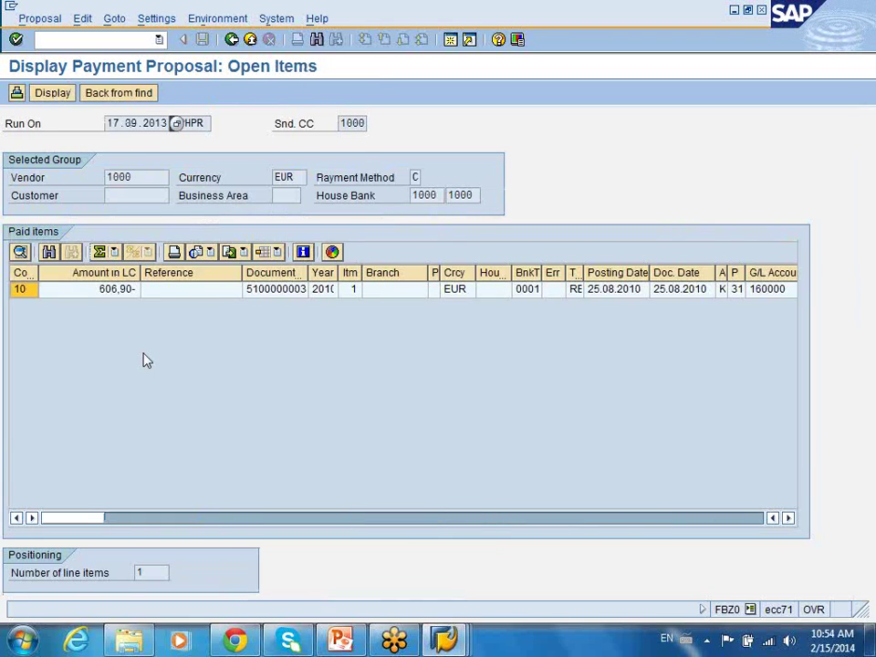
double_click(307, 273)
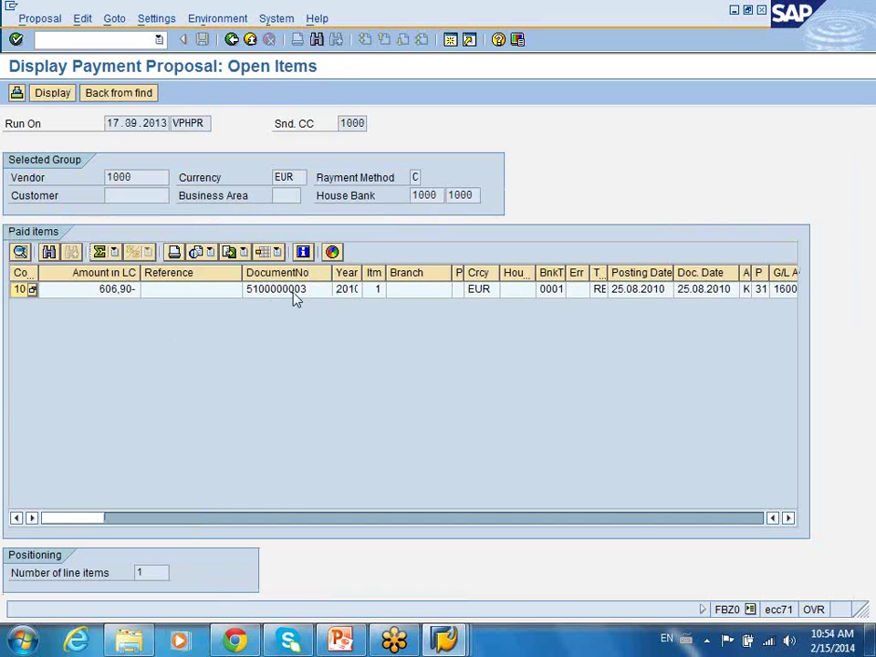
double_click(363, 272)
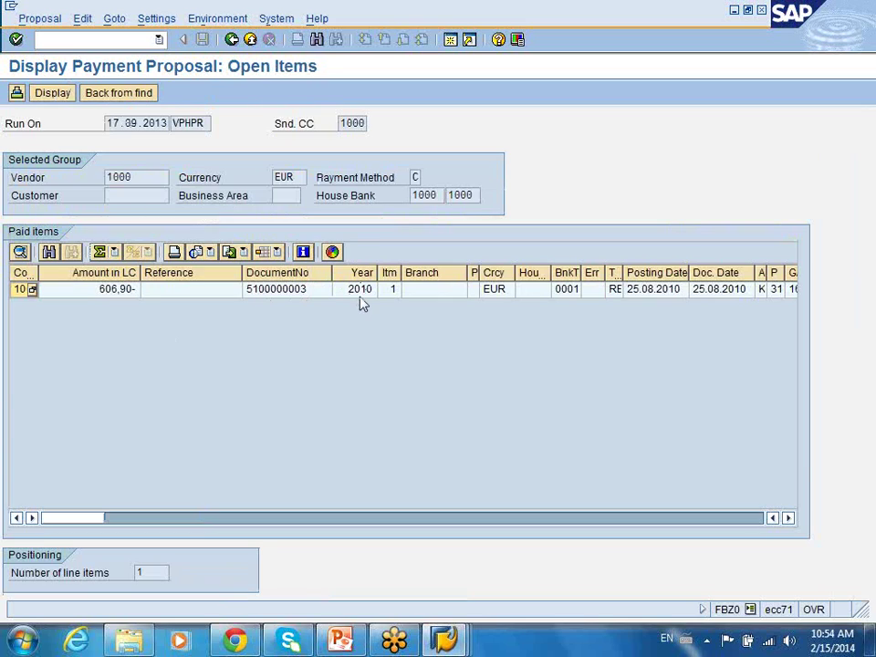
View the paid line item's payment terms and cash discount details, then return to the payment run status.
double_click(292, 295)
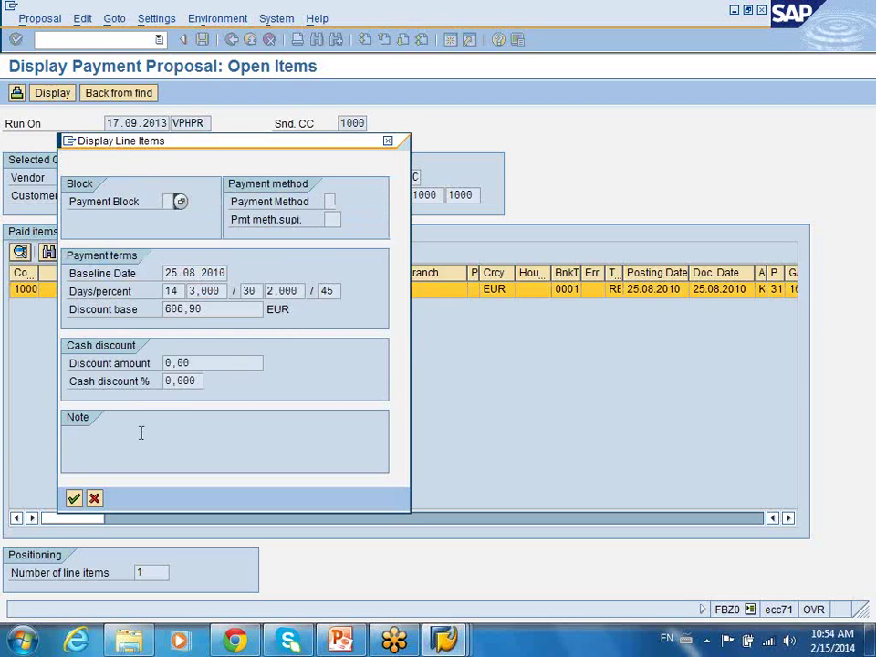
click(94, 498)
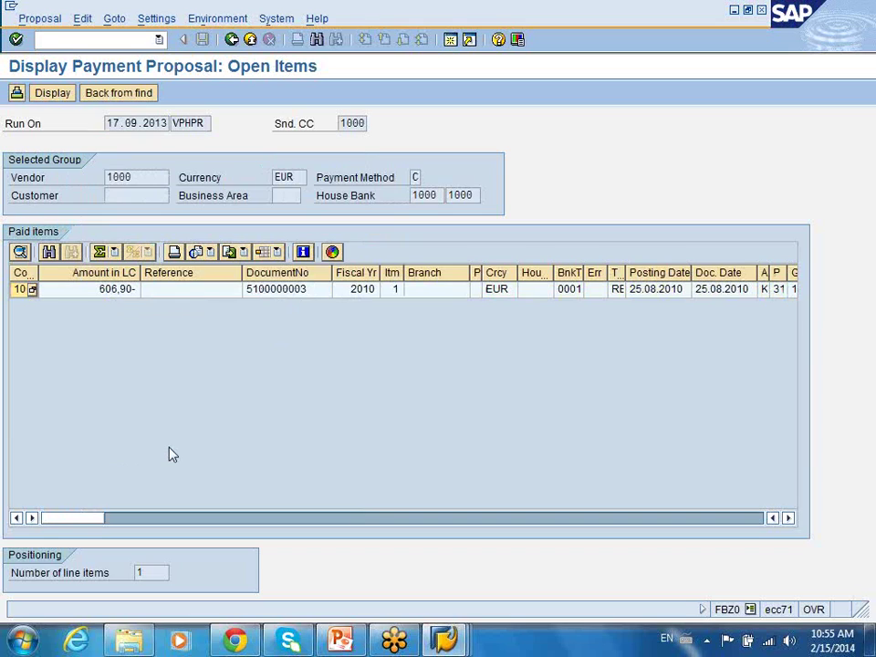
click(232, 40)
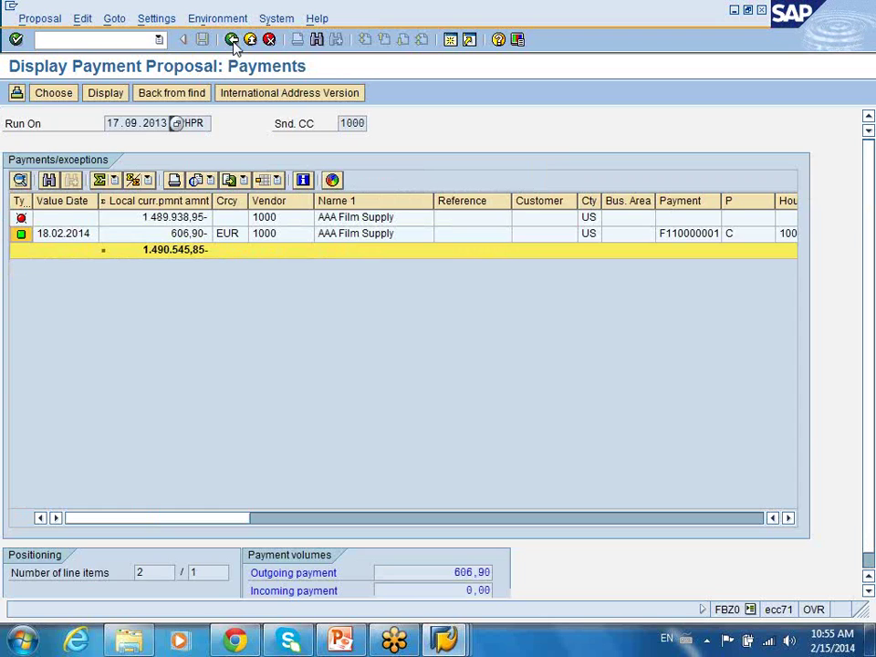
click(233, 40)
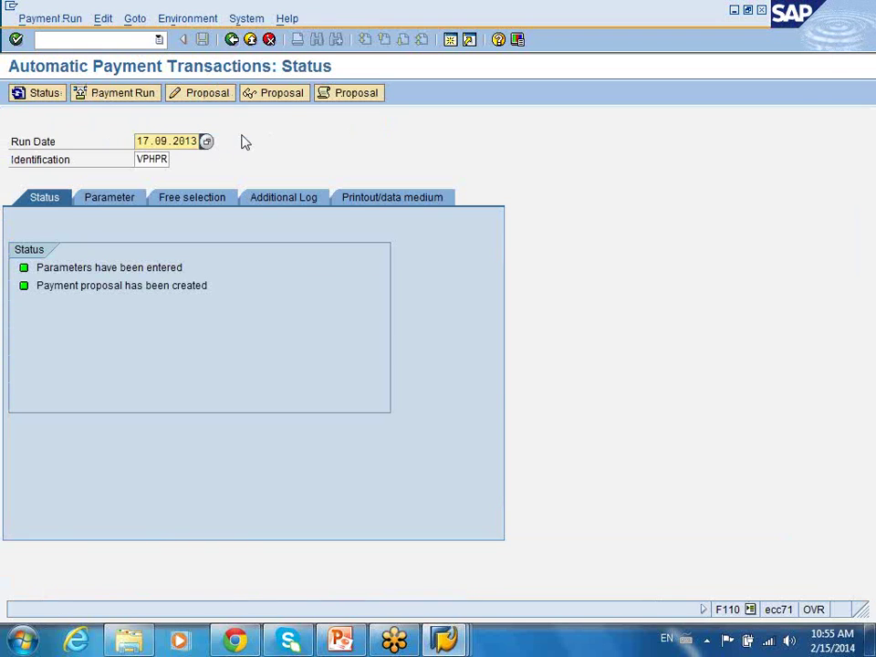
Schedule the payment run to start immediately with payment medium creation, and refresh the status until the run has been carried out.
click(141, 93)
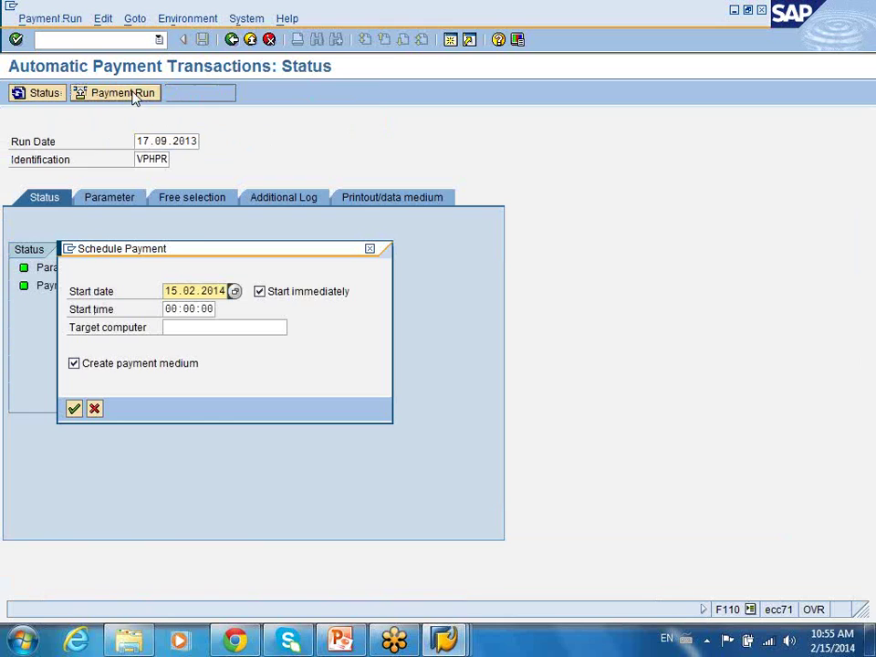
click(74, 408)
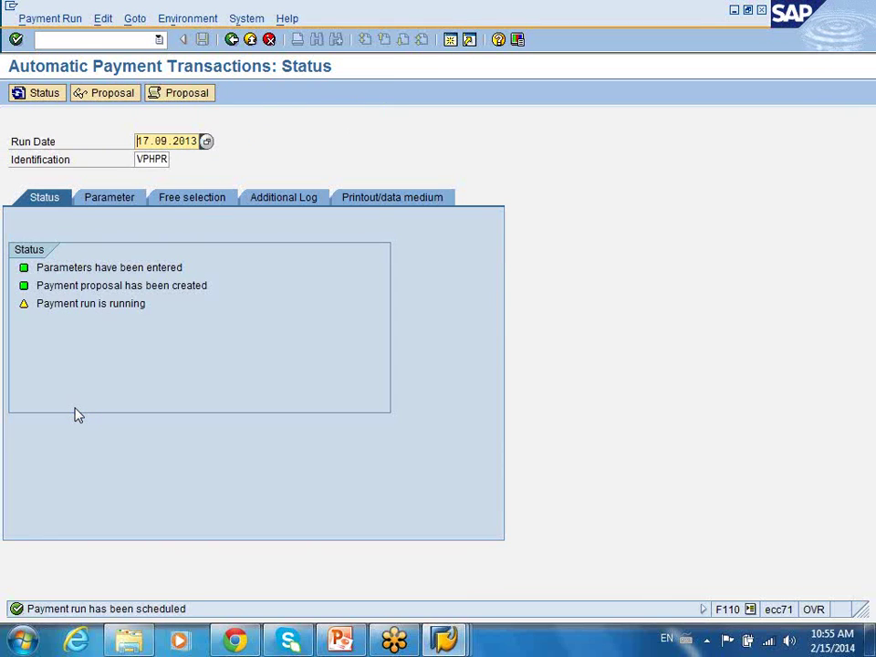
key(Return)
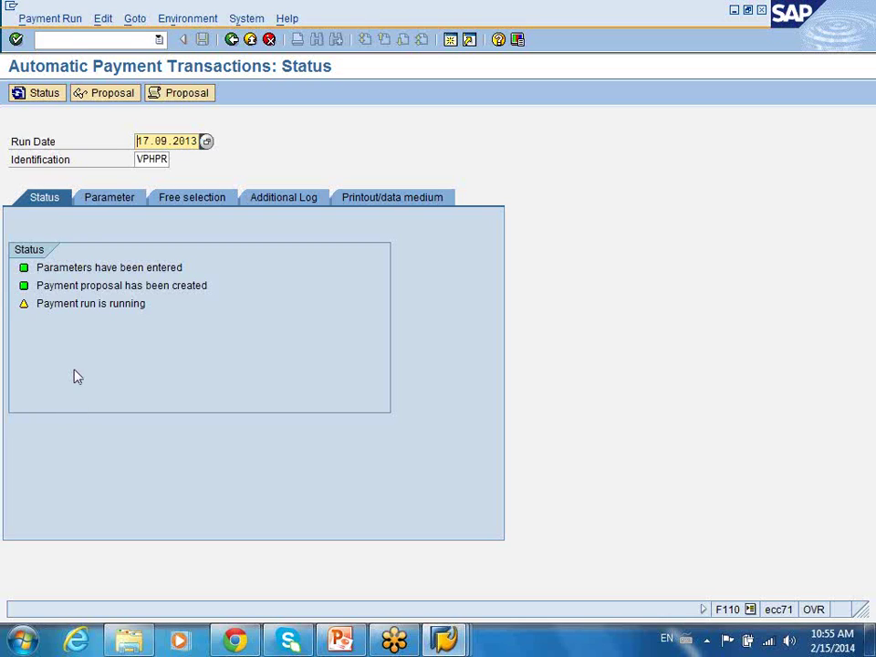
key(Return)
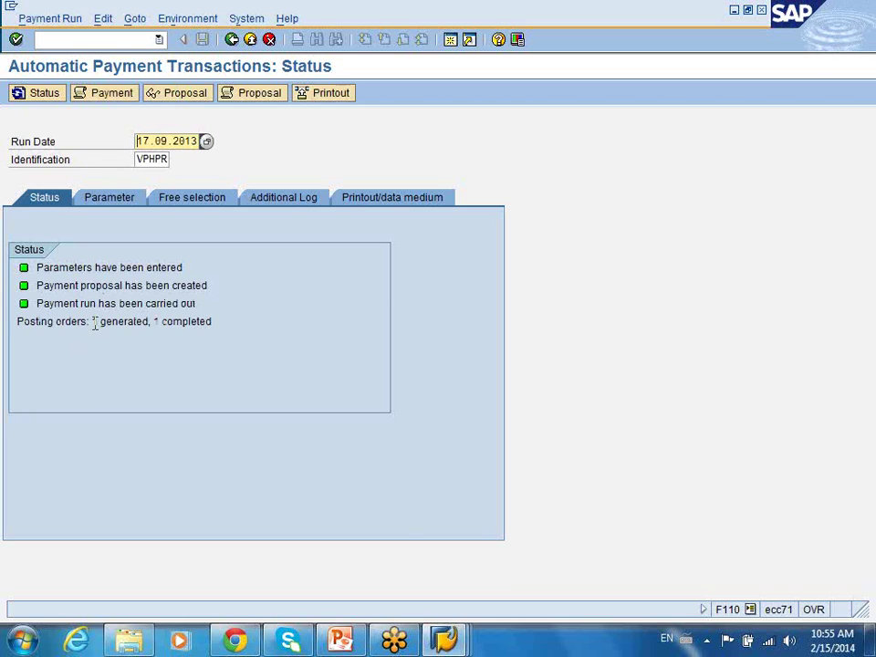
click(96, 321)
click(148, 323)
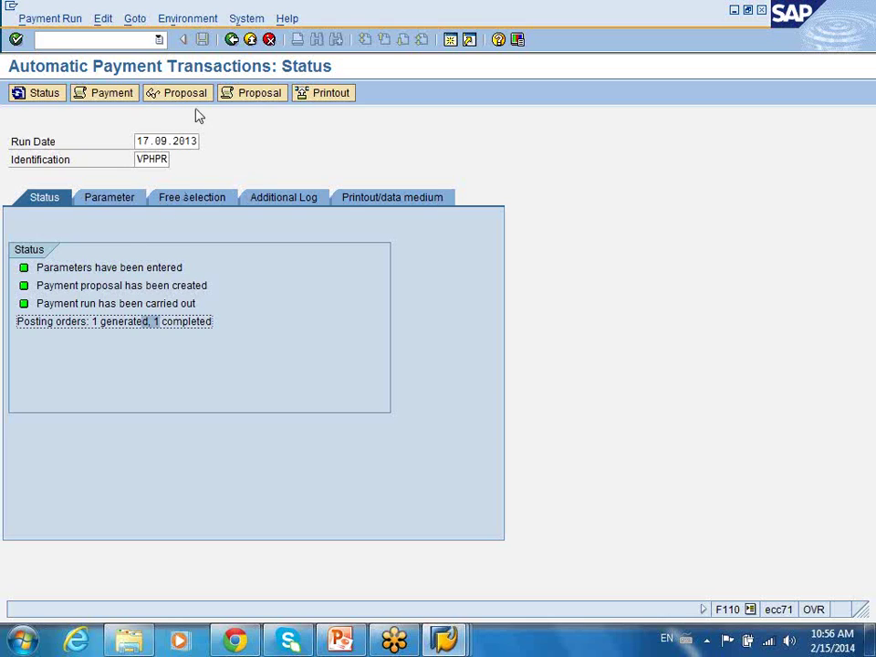
Display the completed payment run, view the payment control, payee and bank details of its payment, and return to the status.
click(133, 20)
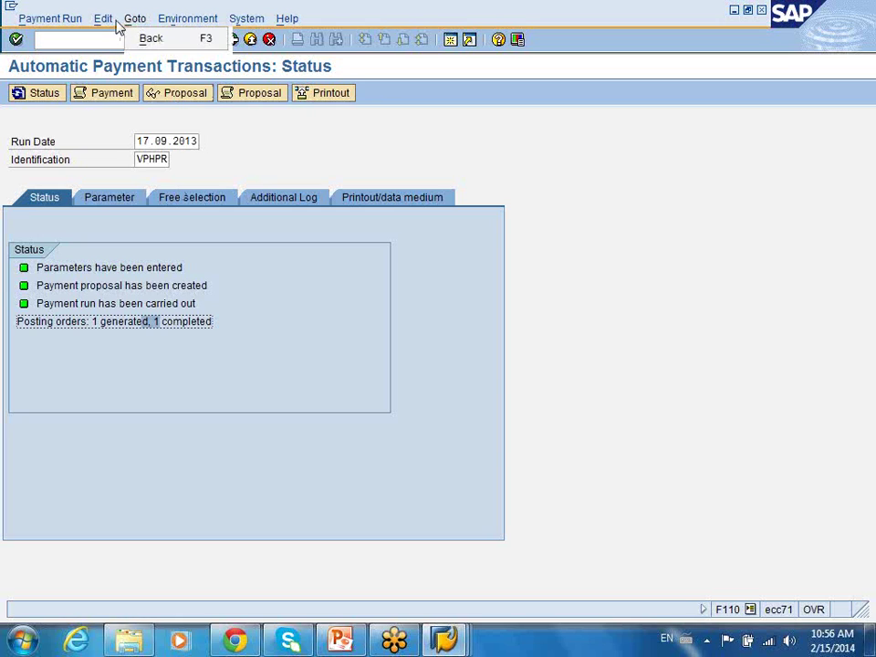
mouse_move(106, 28)
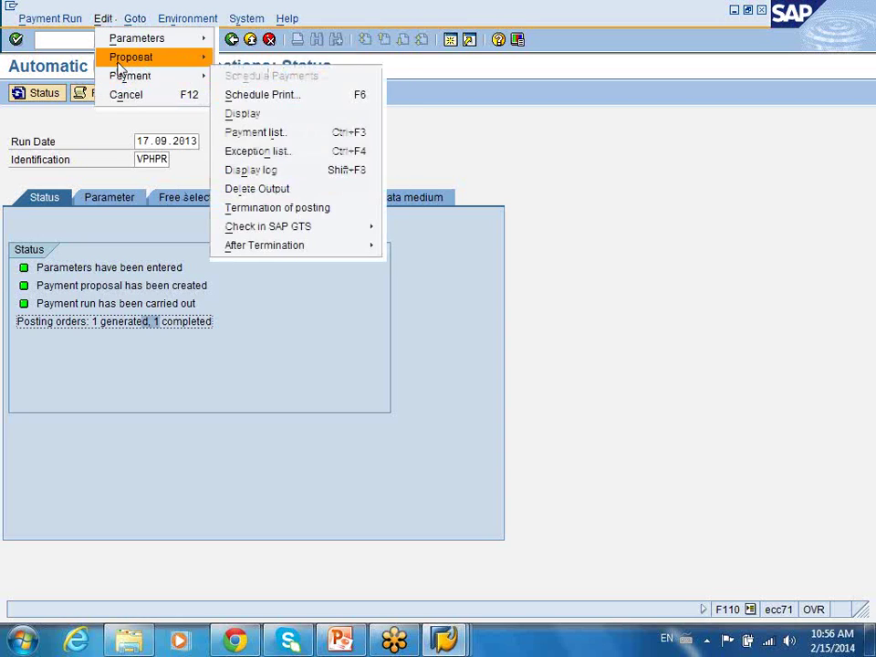
mouse_move(121, 62)
mouse_move(121, 82)
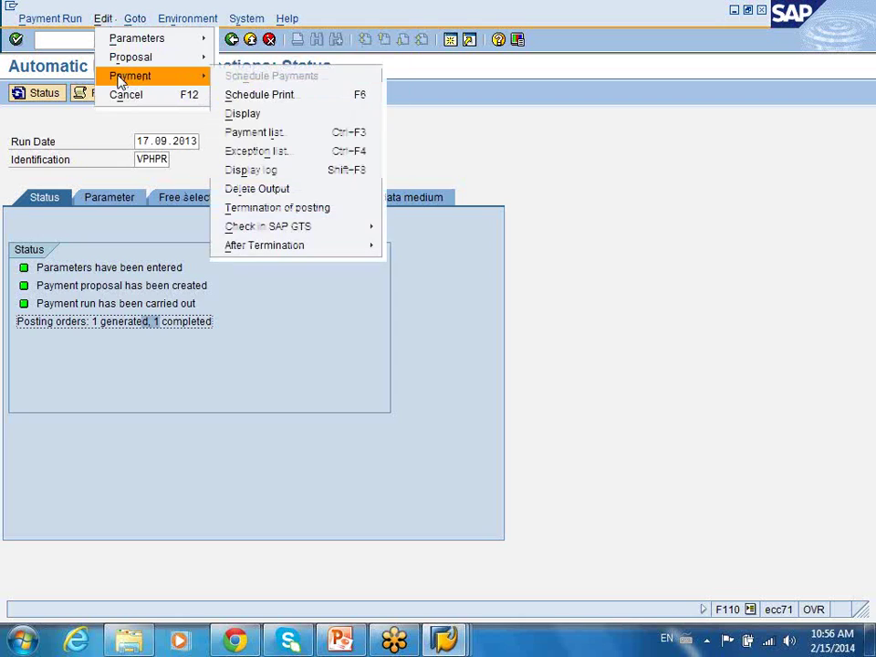
click(260, 116)
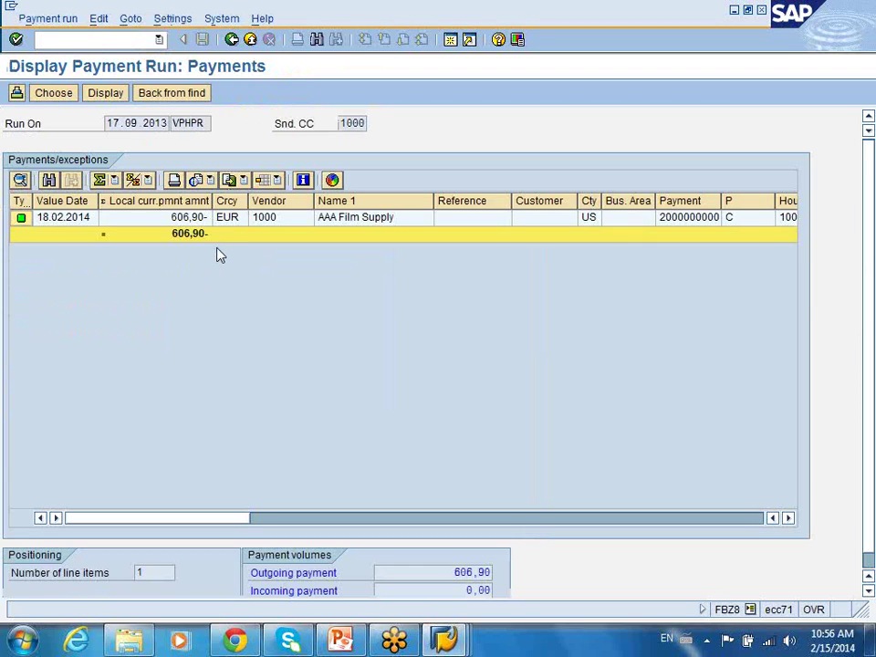
click(112, 218)
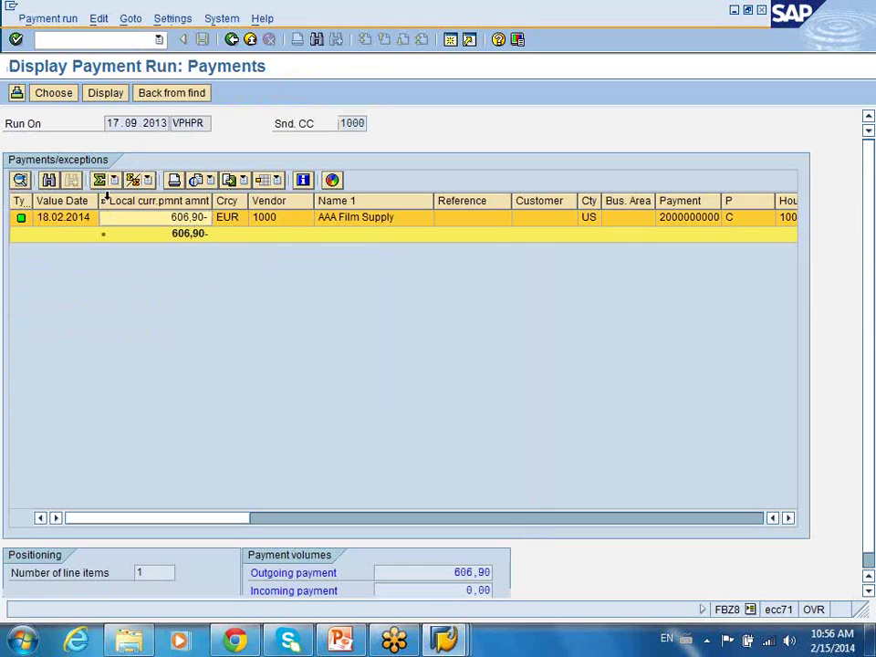
click(108, 101)
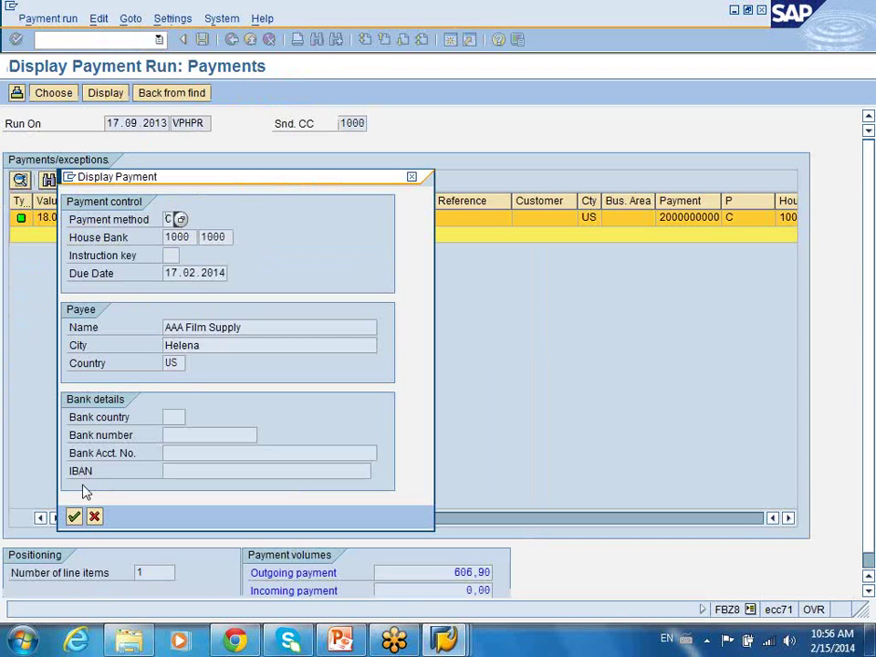
click(95, 517)
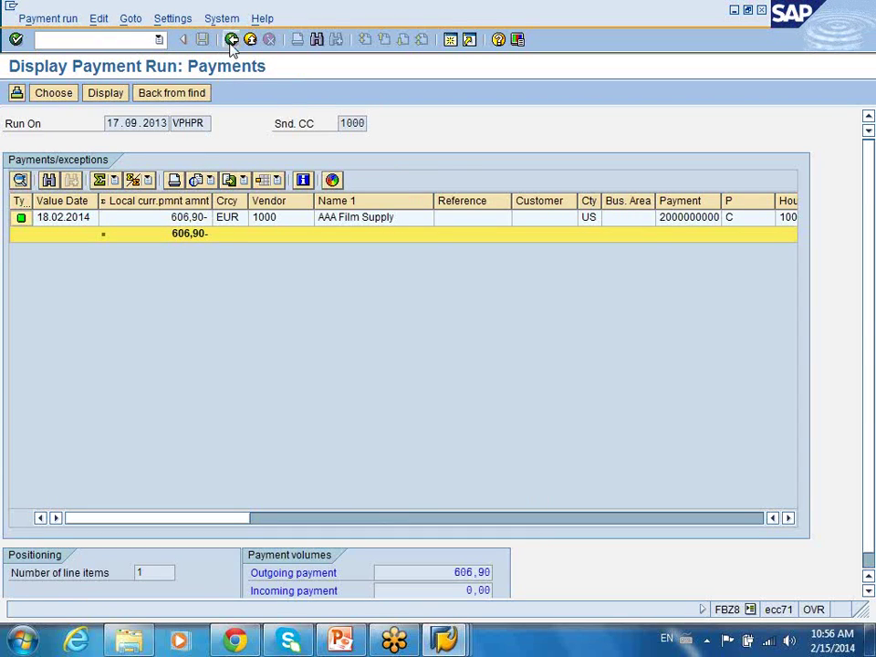
click(232, 40)
Open the payment list of the payment run with program RFZALI20, leaving the variant empty.
click(134, 20)
mouse_move(104, 22)
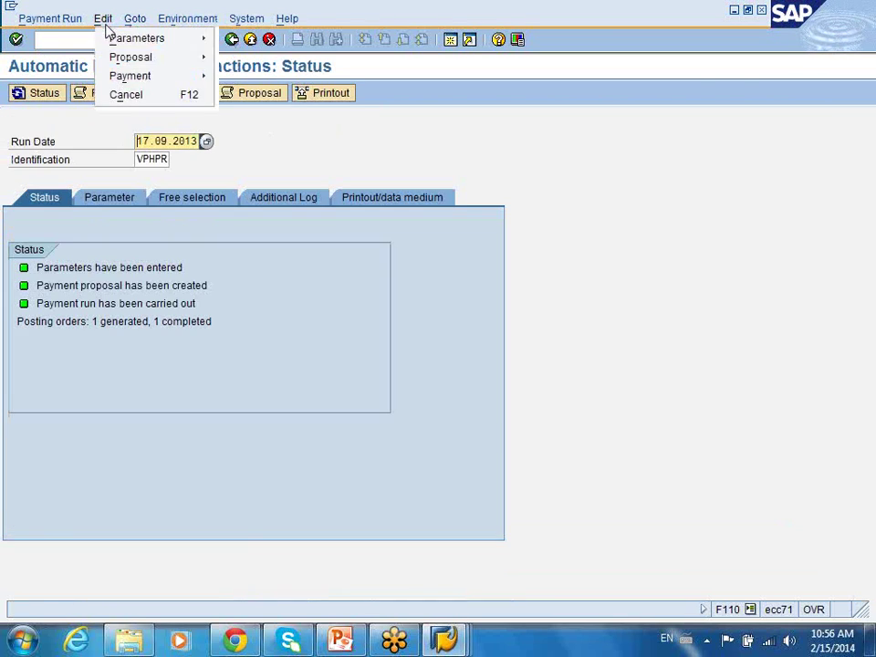
mouse_move(120, 83)
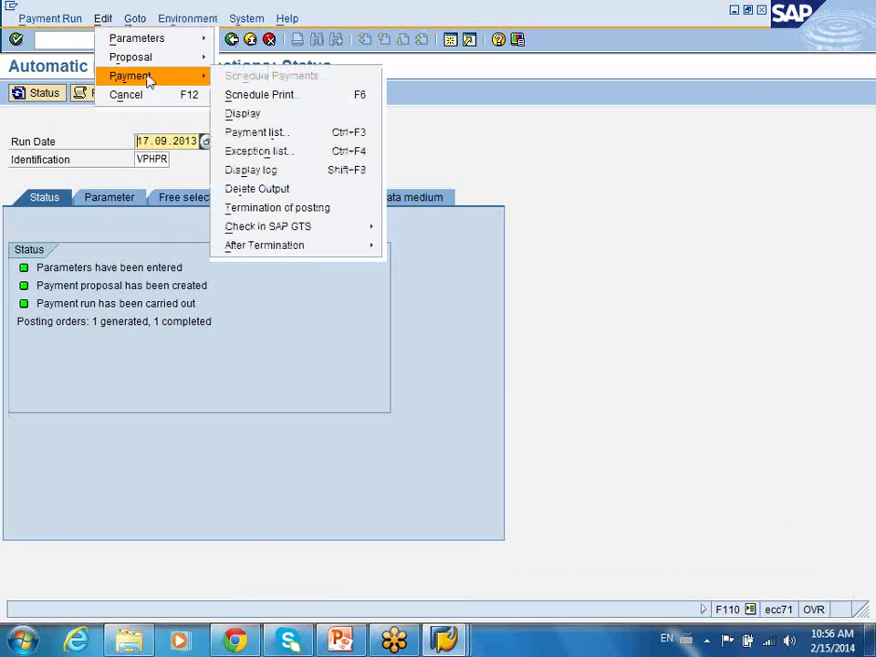
click(249, 135)
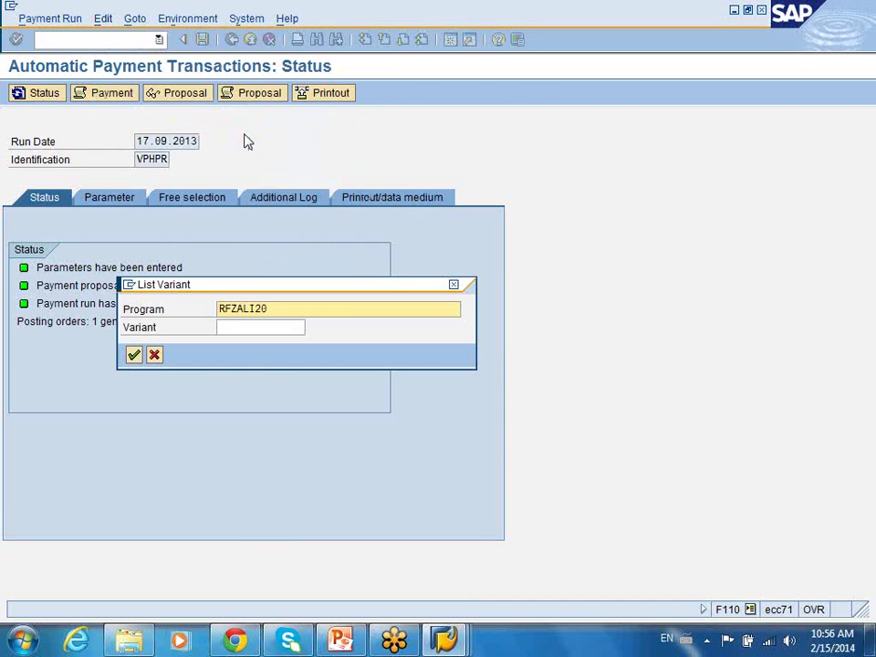
click(133, 356)
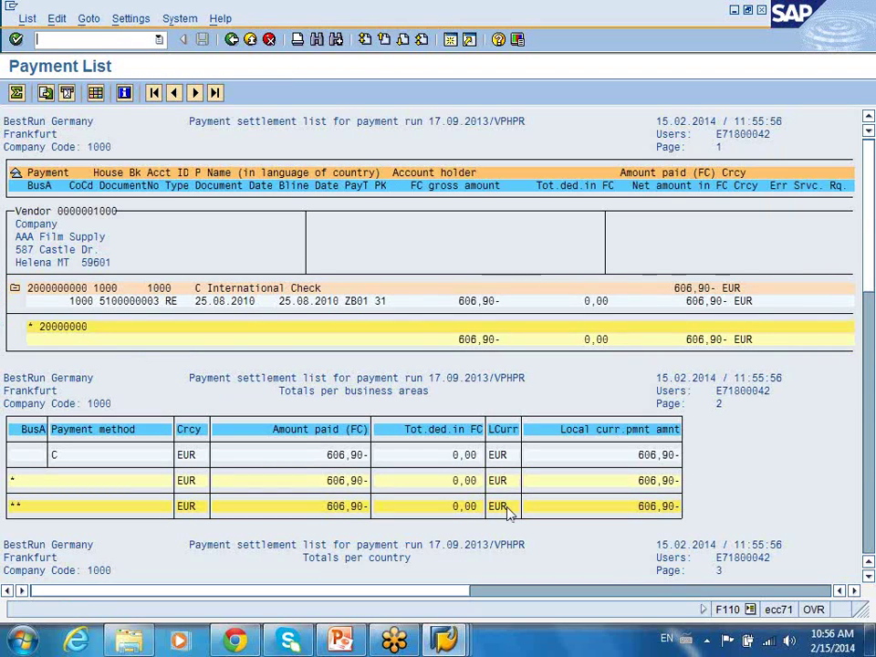
Examine the payment list's totals per business area, country, currency, payment method and bank account.
click(868, 456)
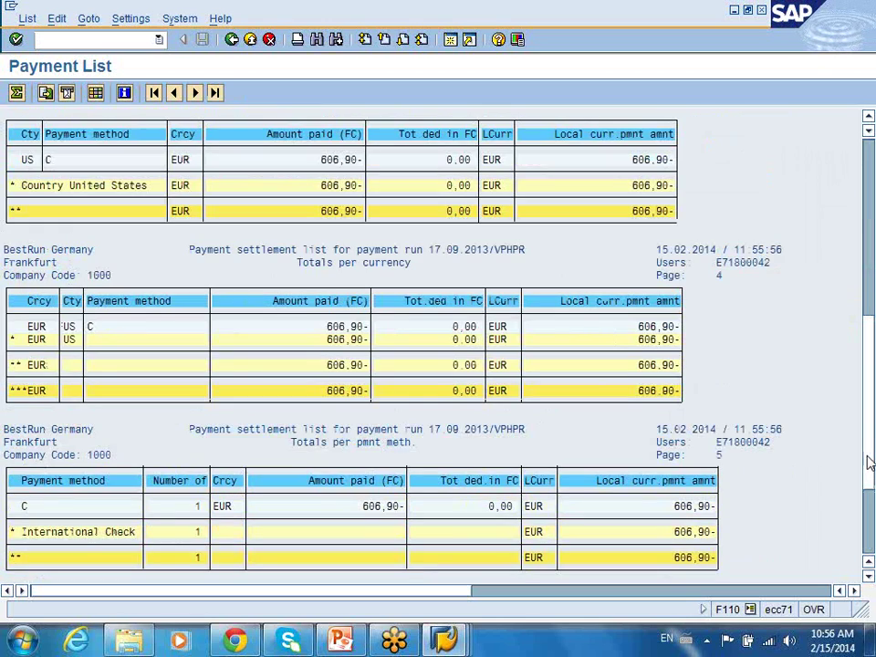
click(867, 547)
drag(867, 547, 869, 272)
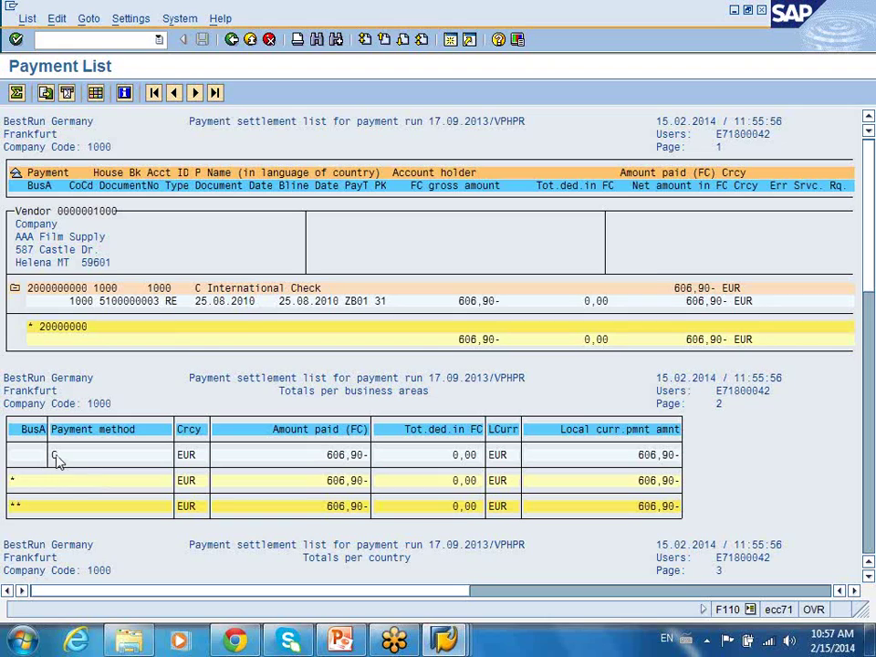
click(186, 454)
click(335, 454)
click(868, 517)
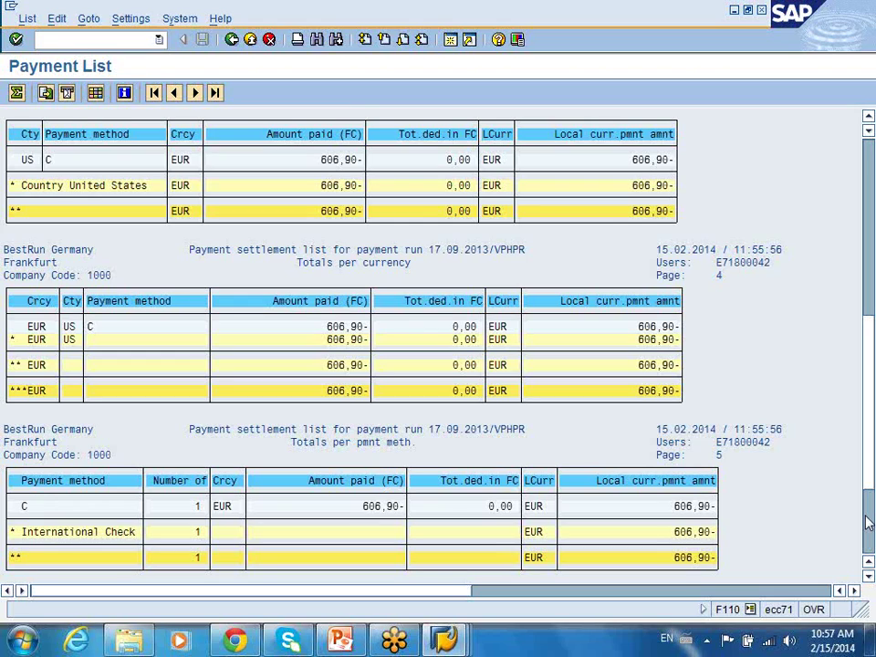
click(867, 522)
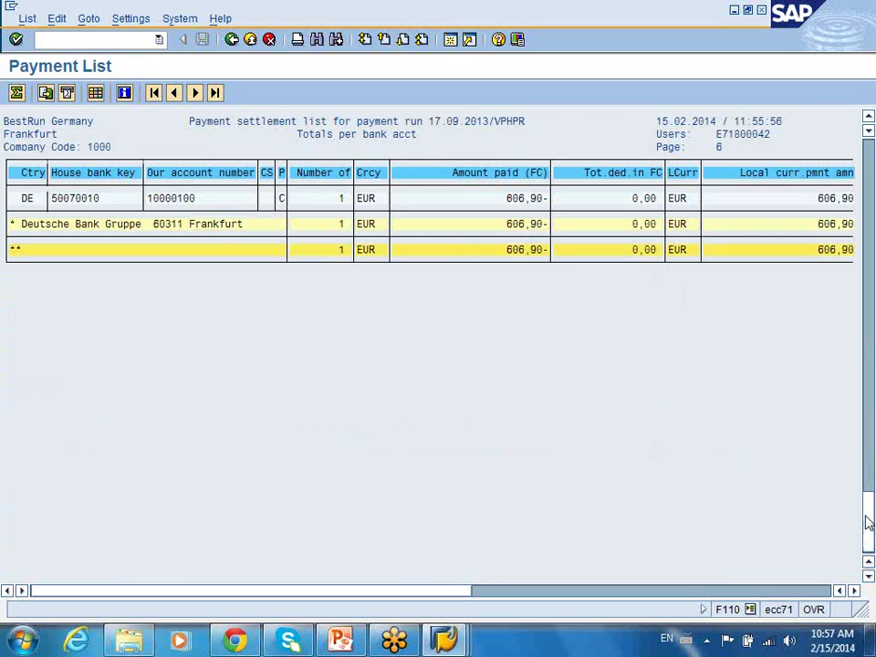
click(87, 200)
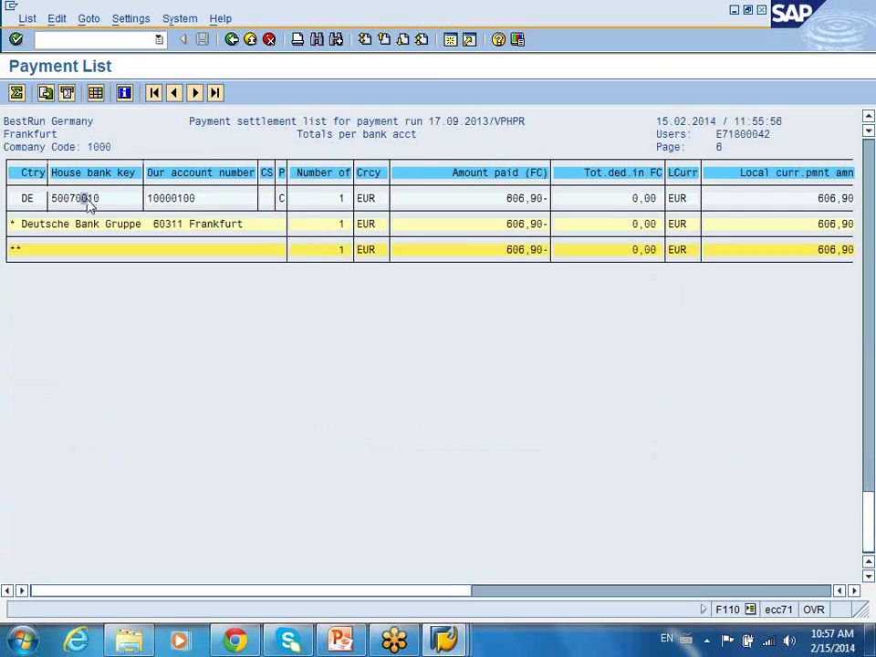
click(182, 201)
Return to the vendor payment at the start of the payment list, and collapse and re-expand its line item.
click(871, 383)
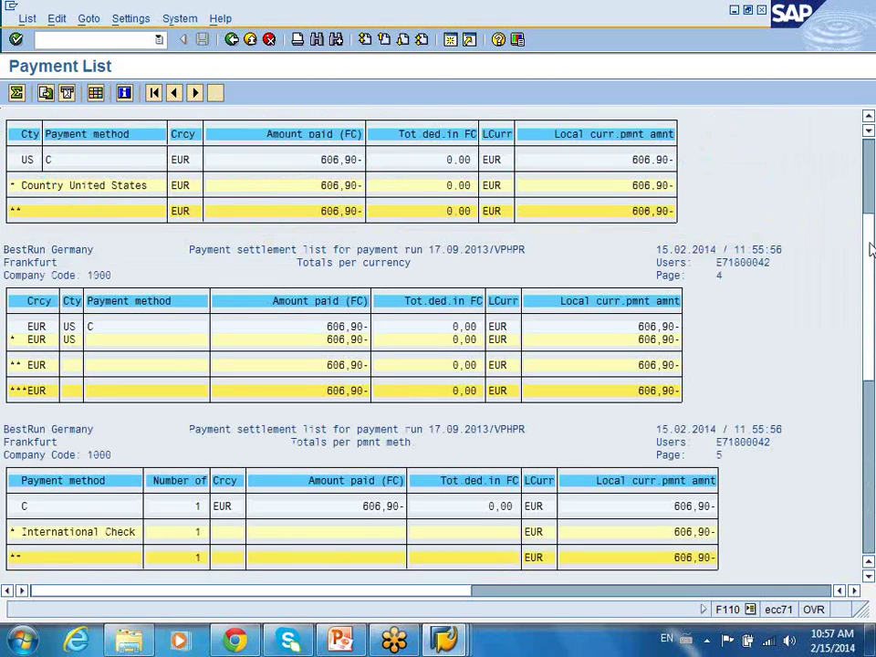
click(871, 248)
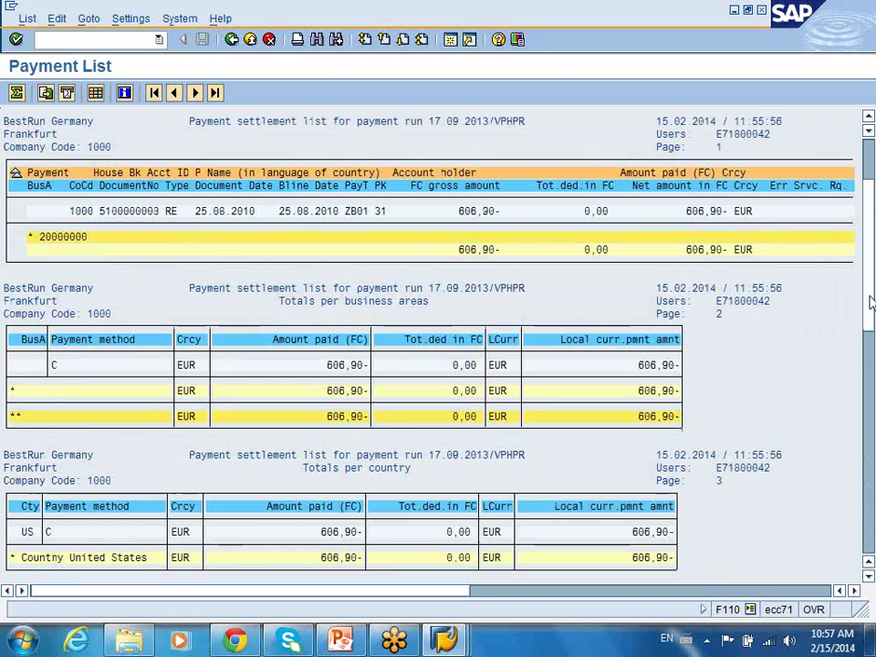
scroll(871, 301, up, 1)
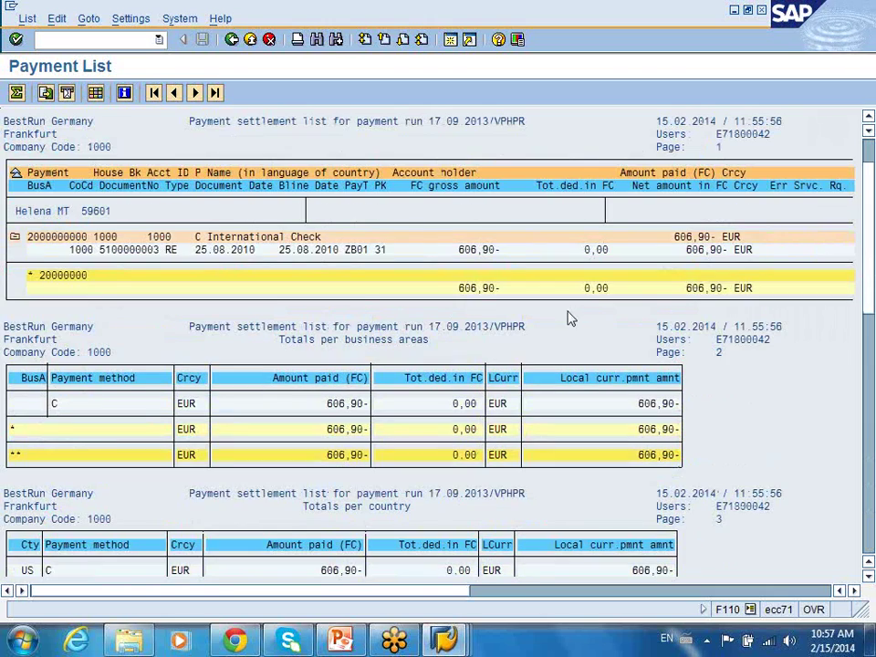
click(15, 238)
click(15, 238)
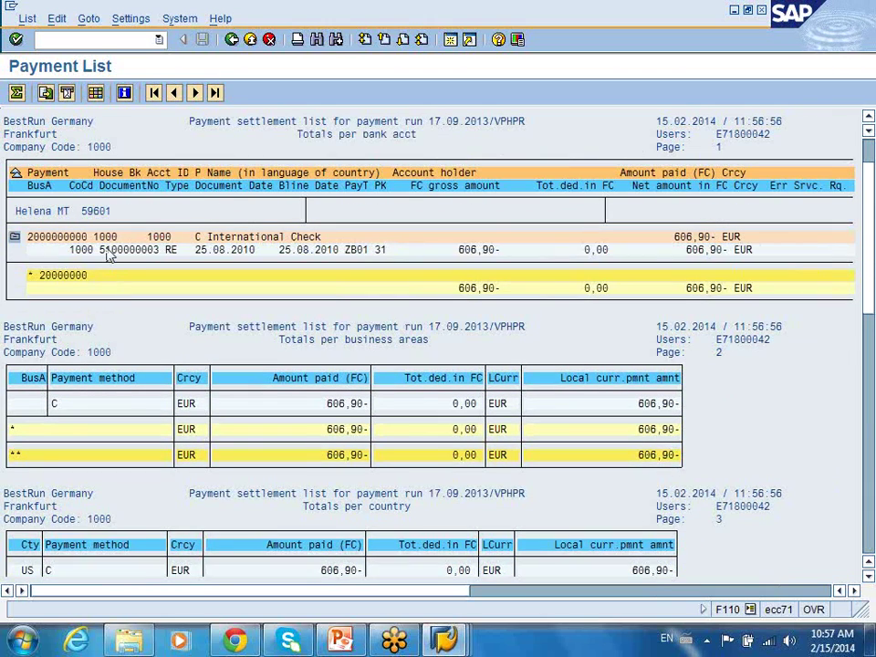
Leave the payment list and payment run, and open the document list selection of the accounts payable document display FB03.
click(232, 40)
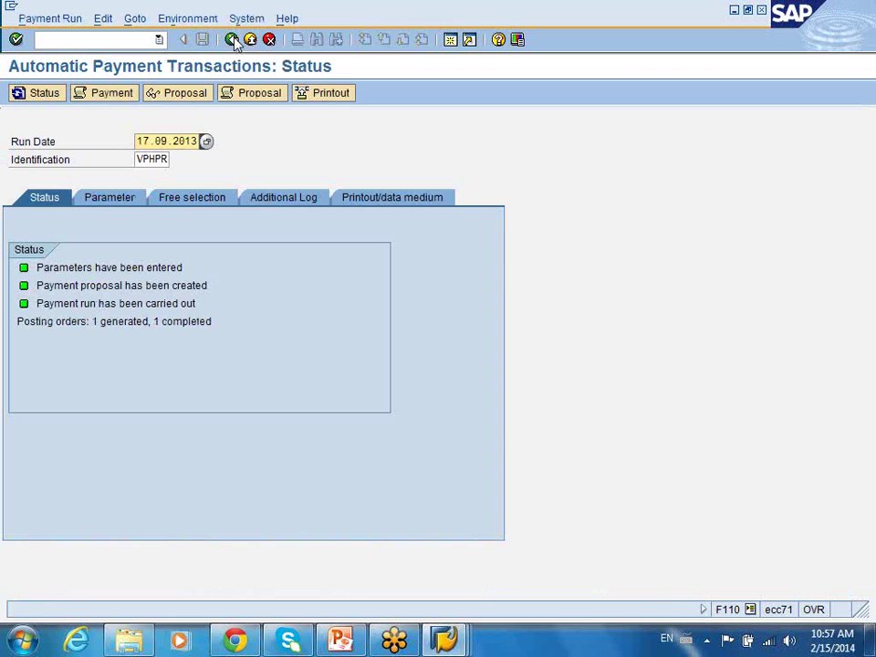
click(234, 40)
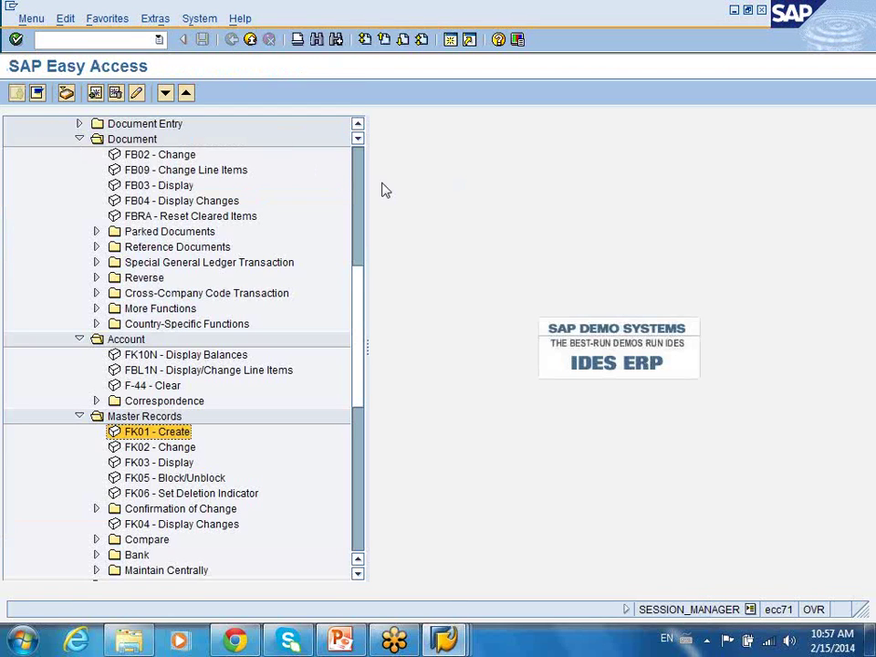
scroll(361, 181, up, 8)
drag(361, 182, 361, 242)
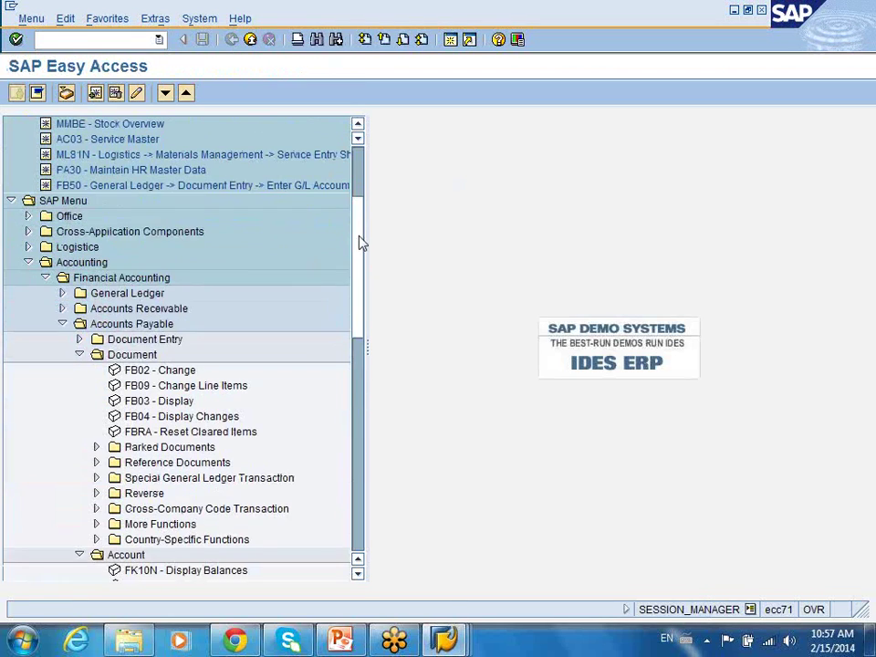
double_click(151, 401)
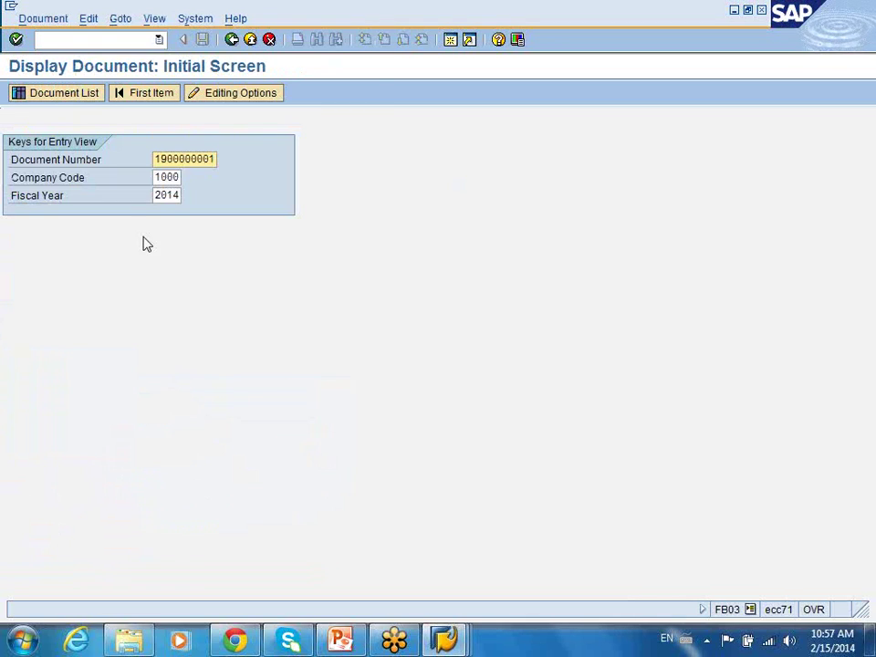
click(70, 97)
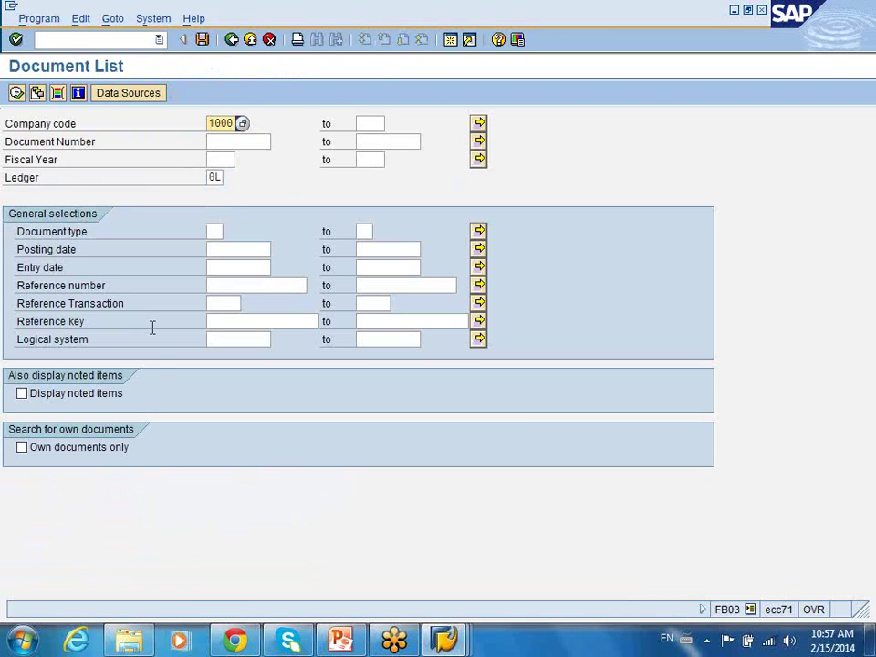
List the documents of company code 1000 with posting date 15.02.2014 and fiscal year 2014.
click(223, 251)
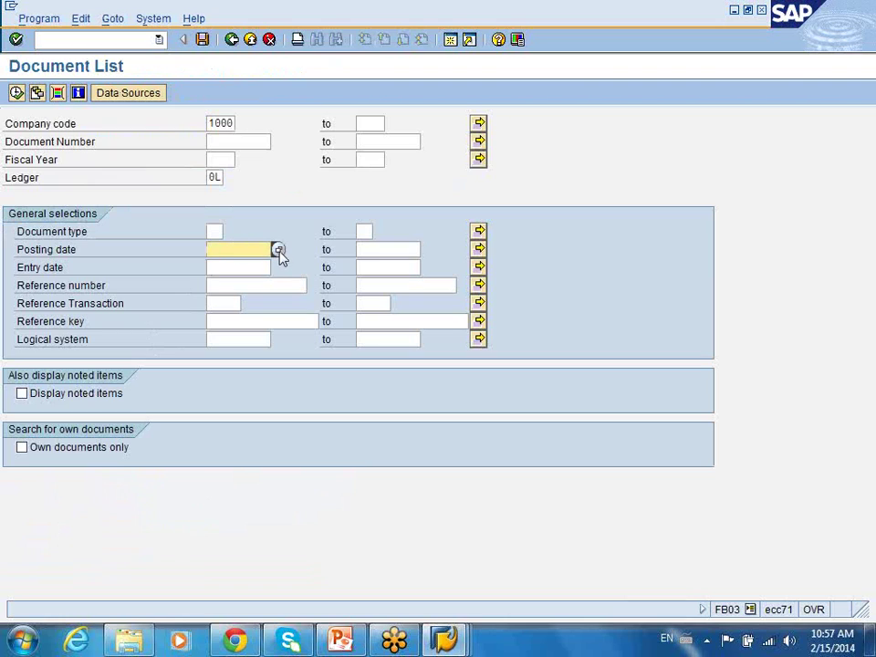
click(278, 250)
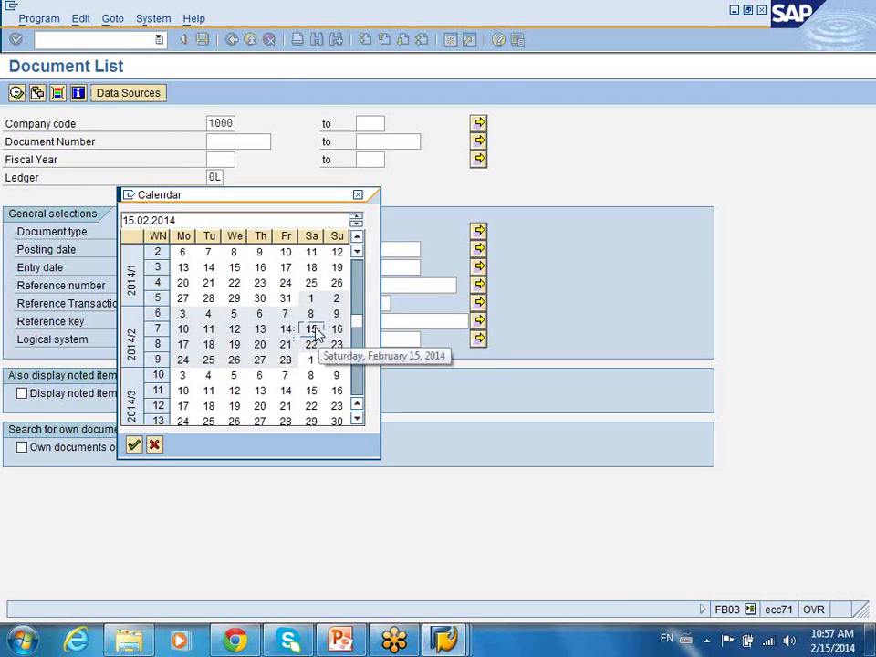
double_click(311, 330)
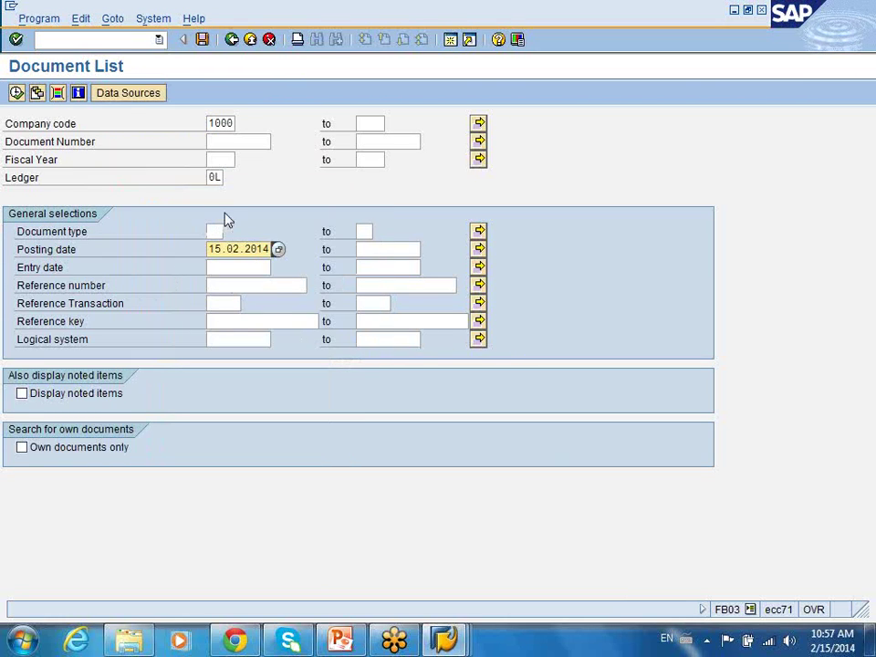
click(226, 160)
text(2014)
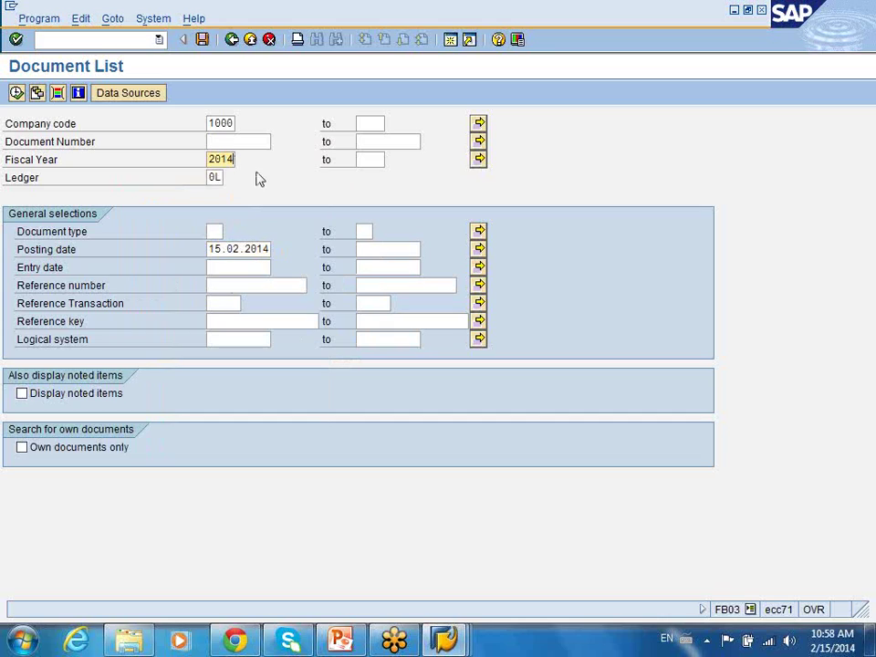
click(237, 288)
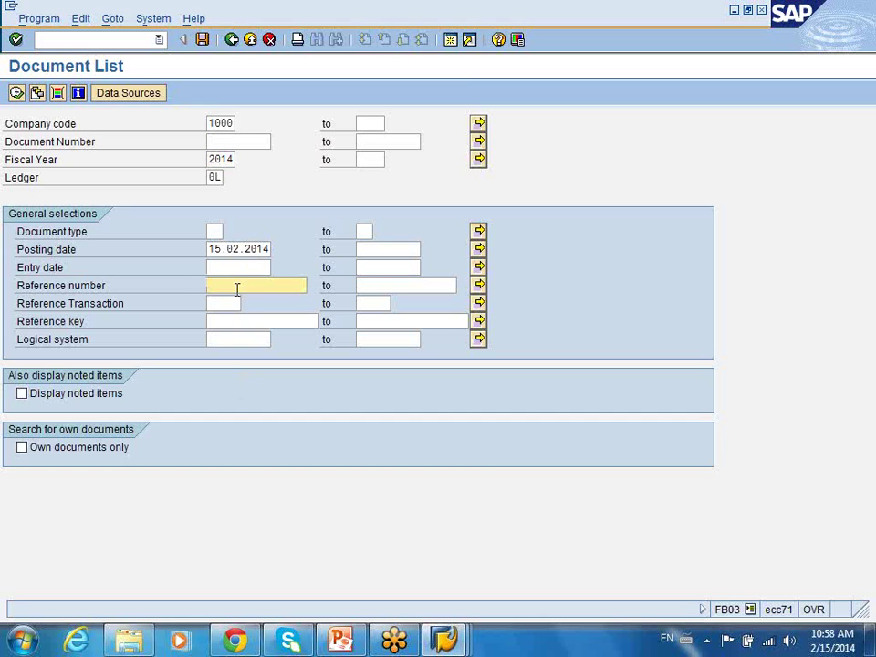
click(17, 93)
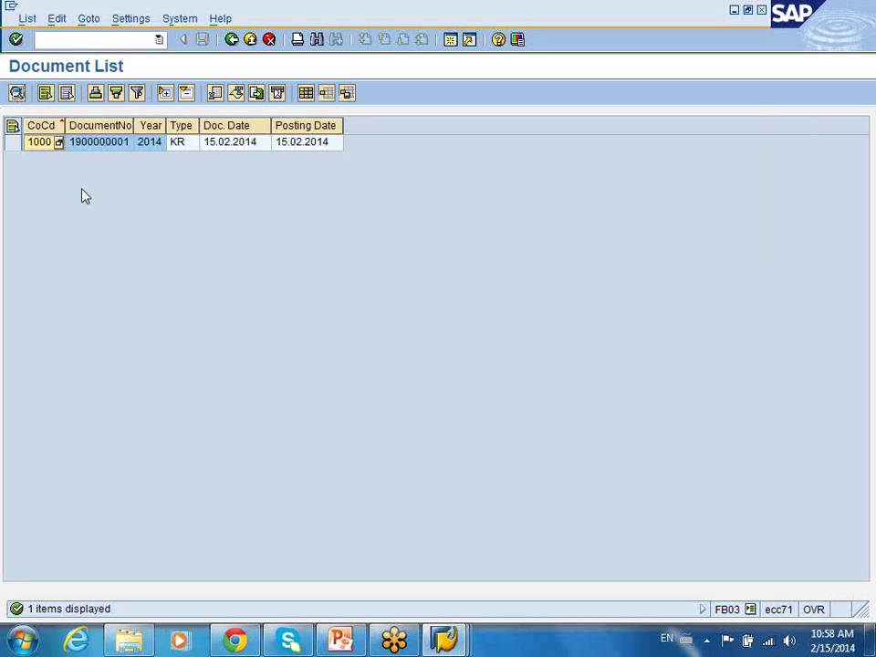
Display the line items of the listed KR document and return to the document list selection.
double_click(106, 149)
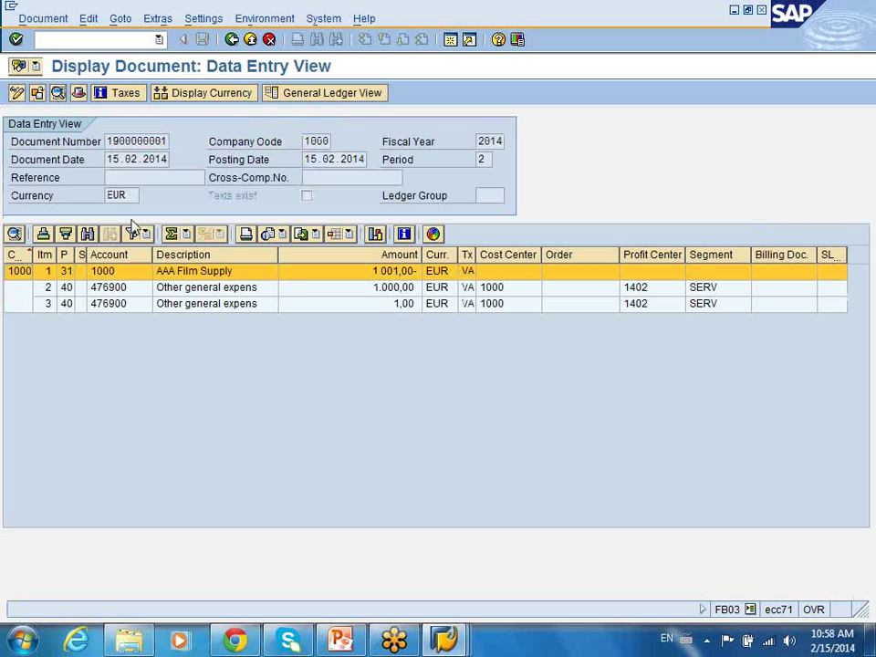
click(232, 40)
click(232, 41)
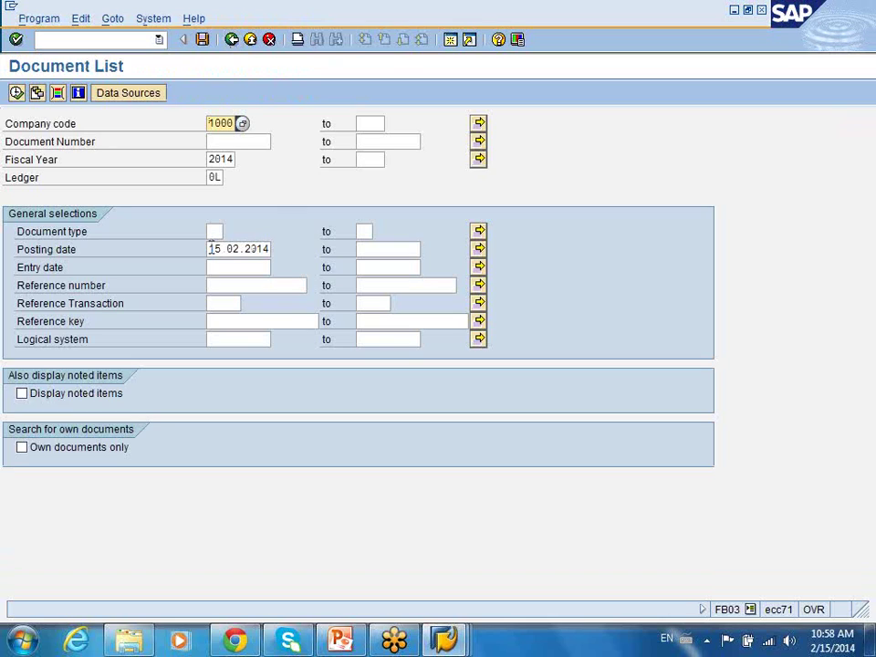
Extend the posting date range to 17.02.2014 and list the documents again.
drag(208, 249, 293, 250)
key(ctrl+c)
click(409, 250)
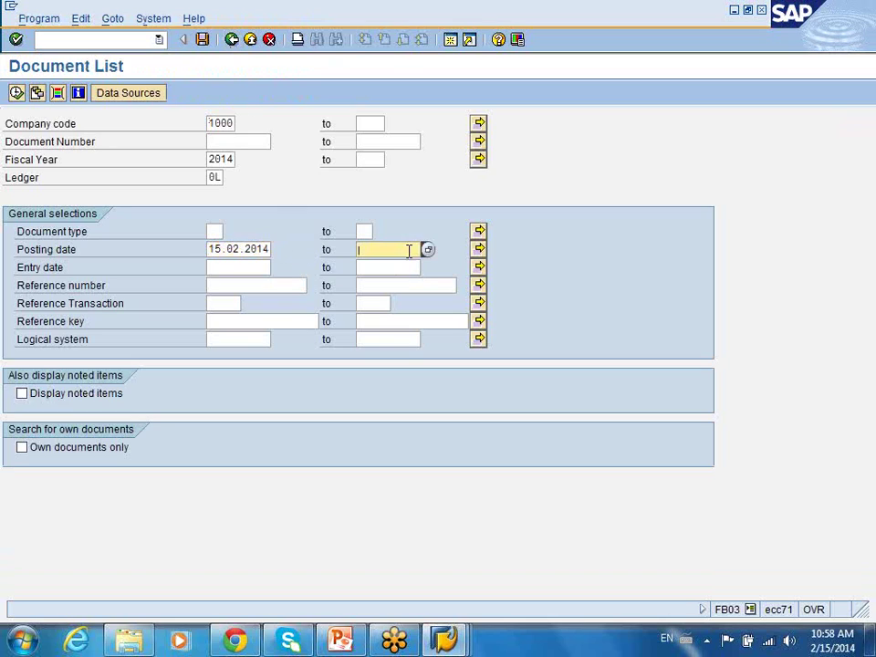
key(ctrl+v)
text(7)
drag(373, 249, 426, 248)
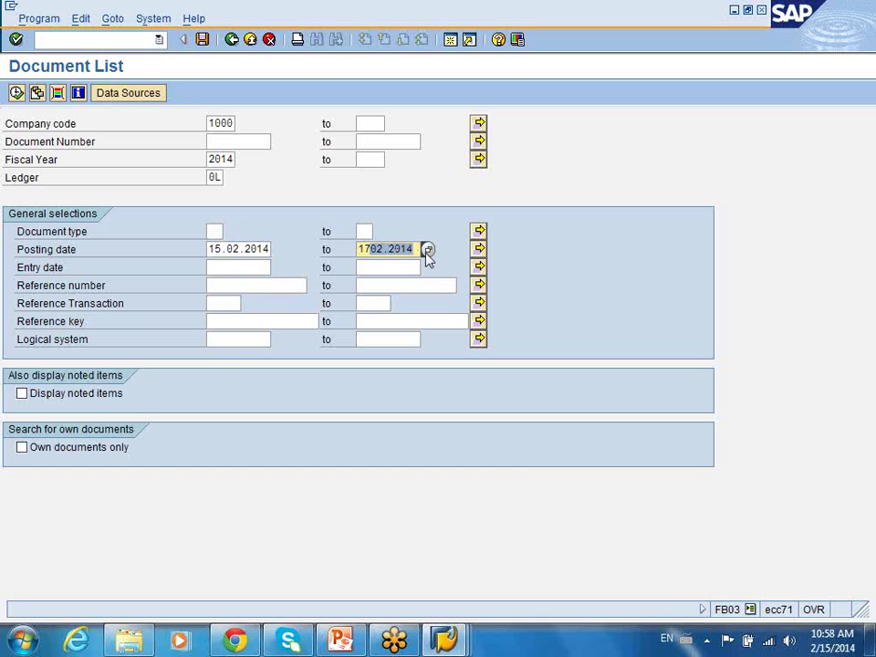
text(.02.2014)
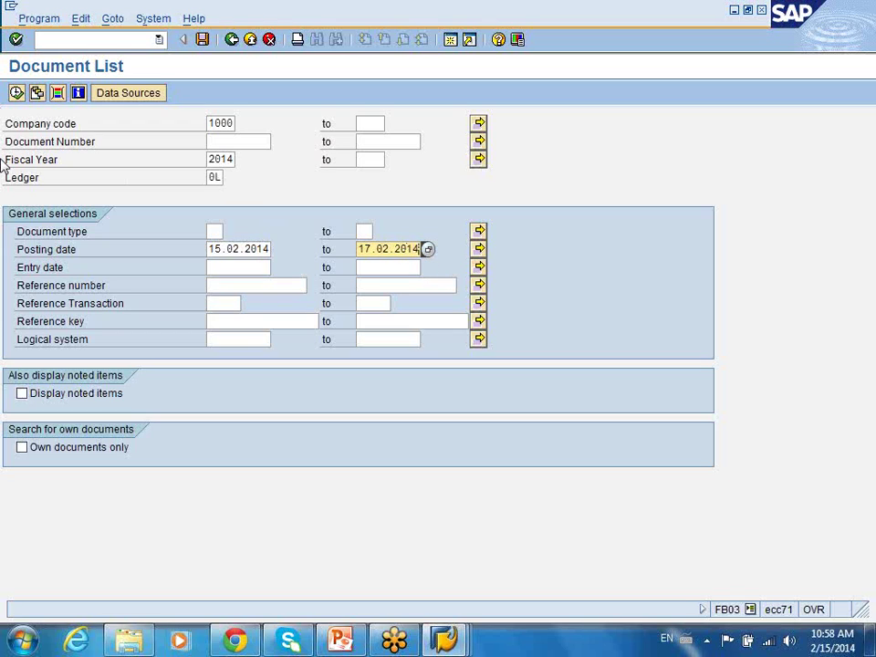
click(16, 93)
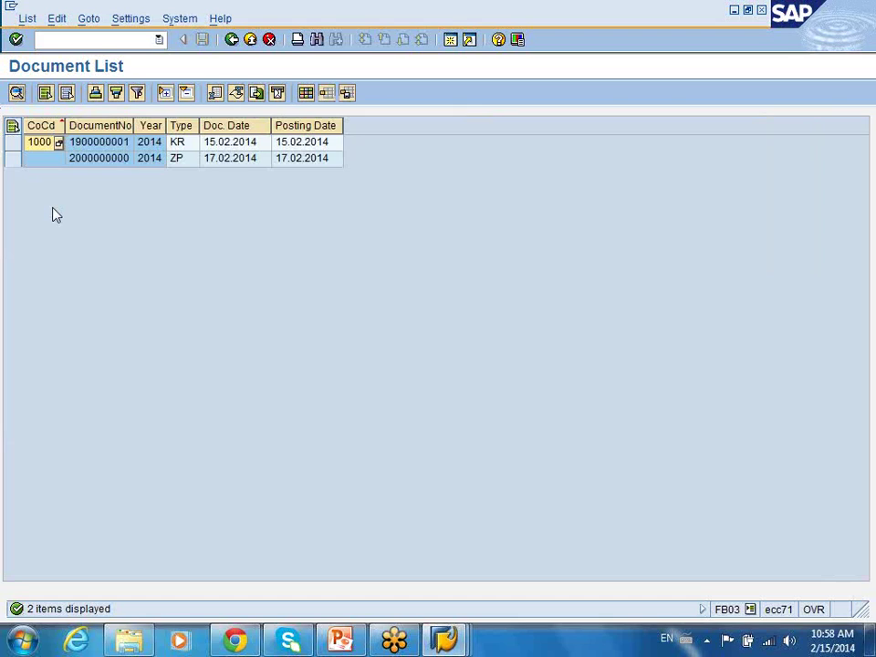
View the posting keys and line items of the KR invoice document dated 15.02.2014, and return to the list.
click(107, 164)
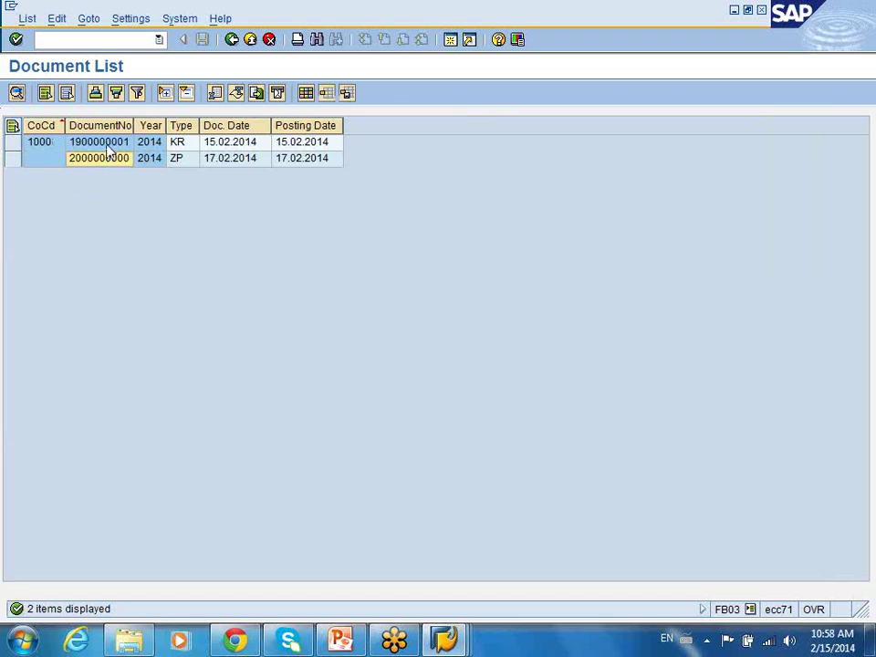
click(107, 146)
double_click(106, 143)
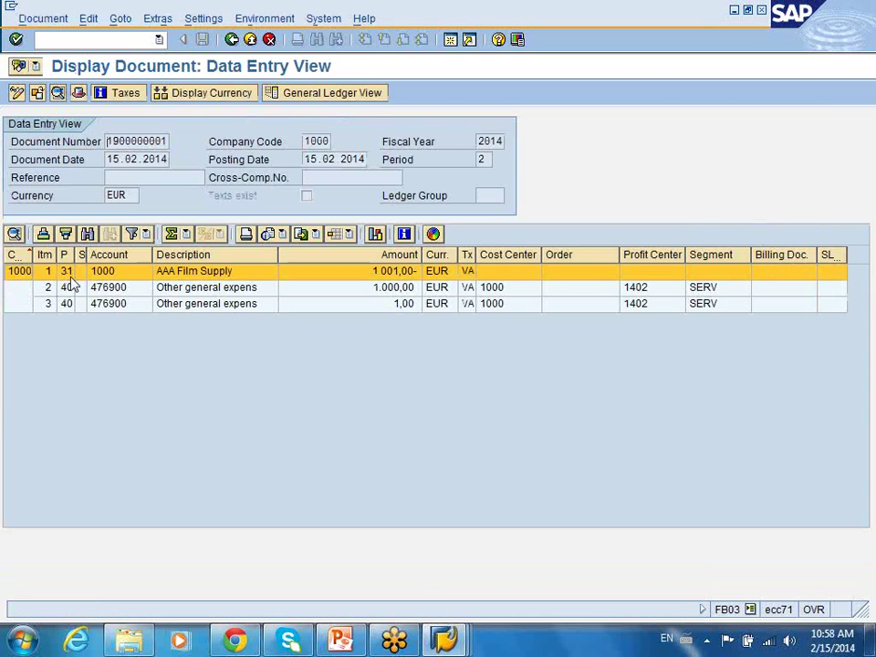
click(232, 41)
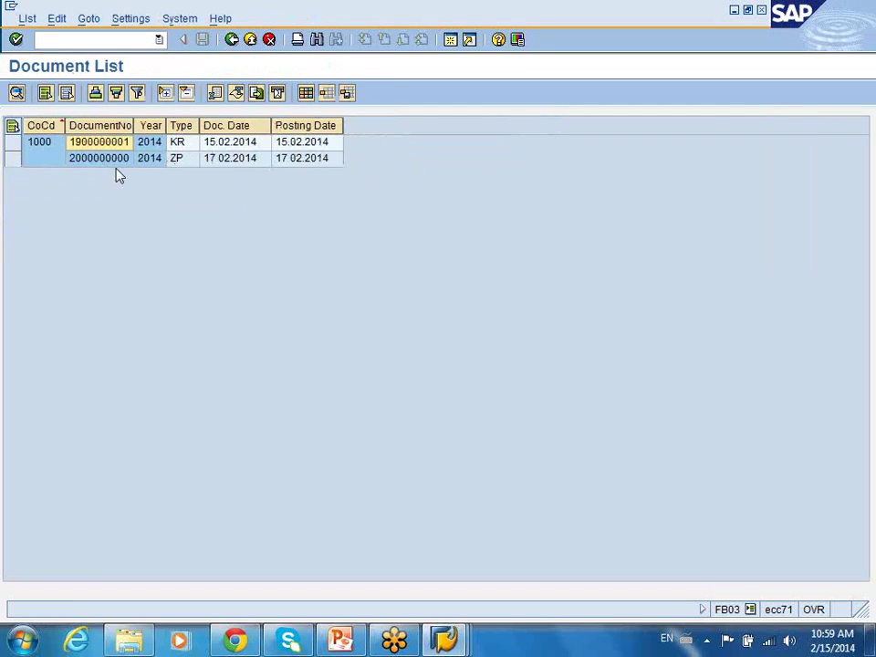
Display the ZP payment document, look through the posting key list for its bank line item, and return to the document list.
double_click(110, 159)
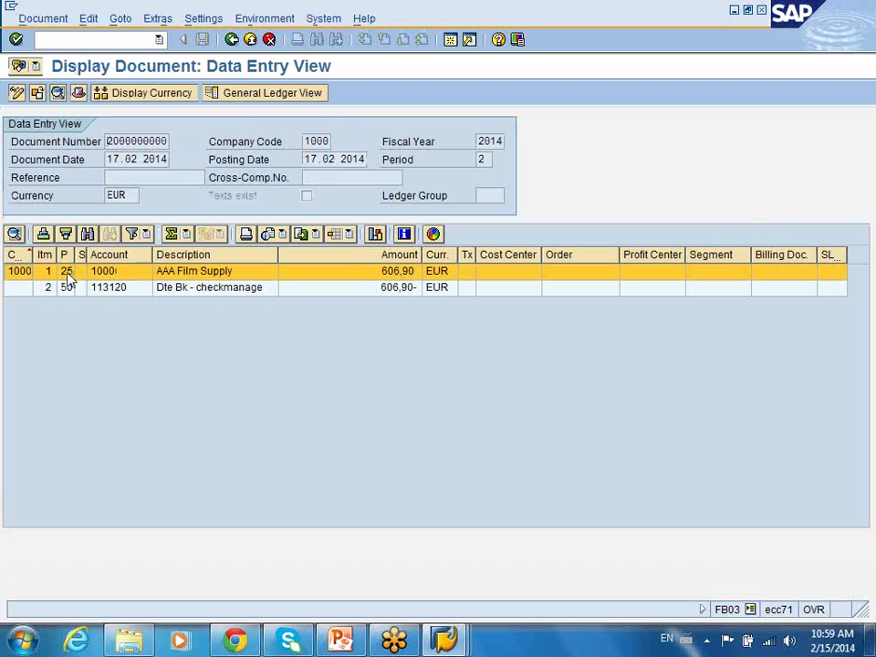
click(66, 289)
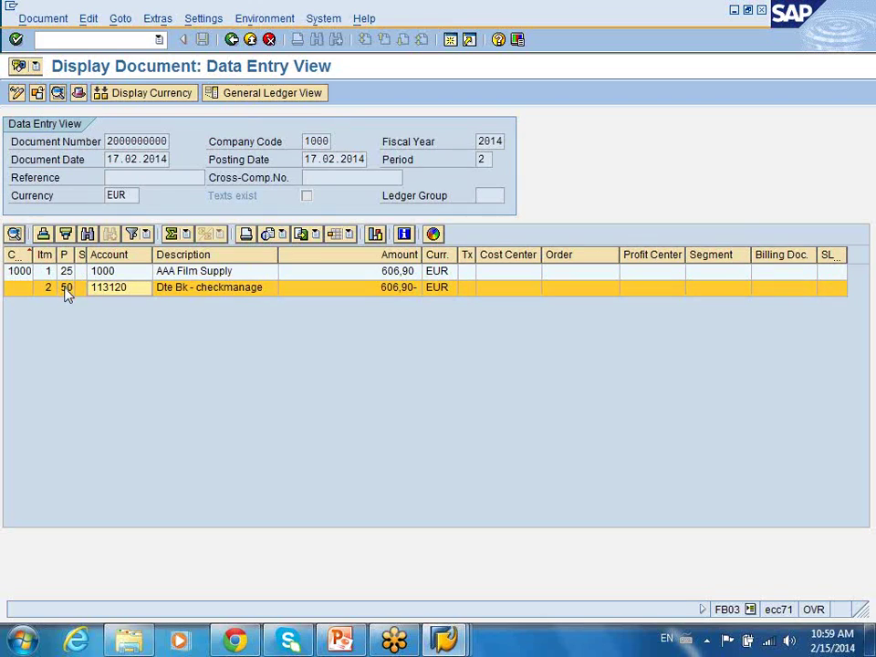
double_click(67, 289)
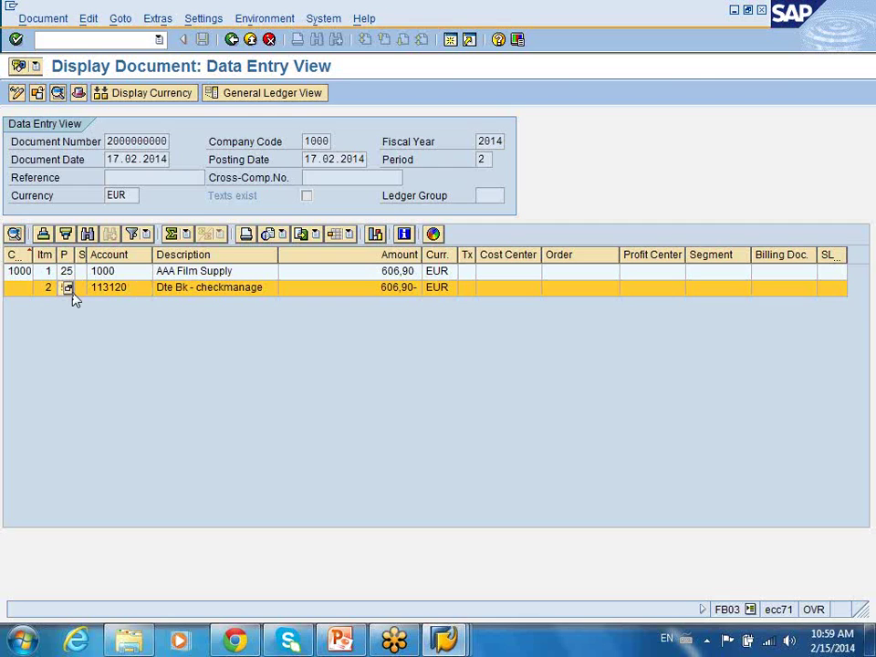
click(67, 288)
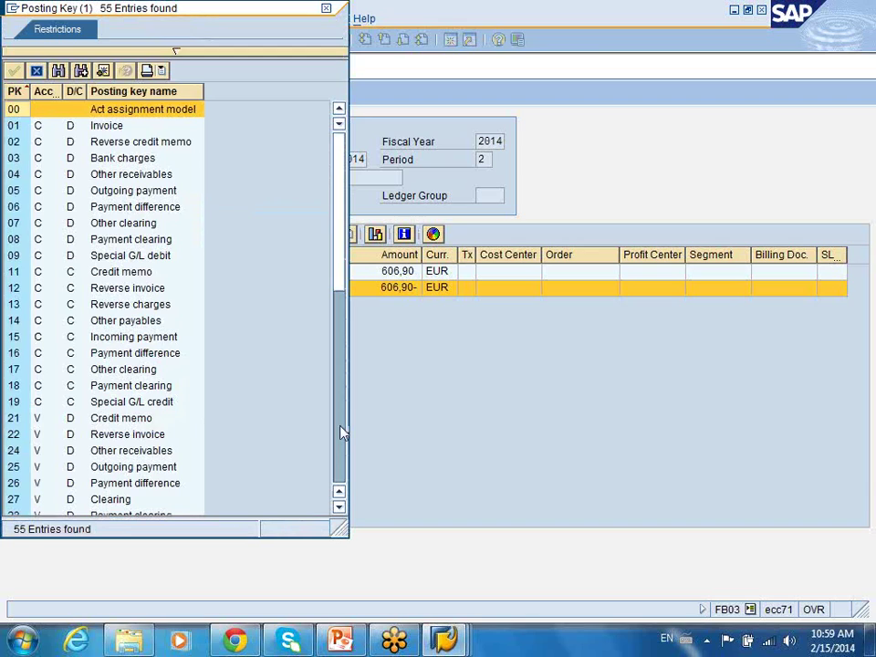
click(342, 433)
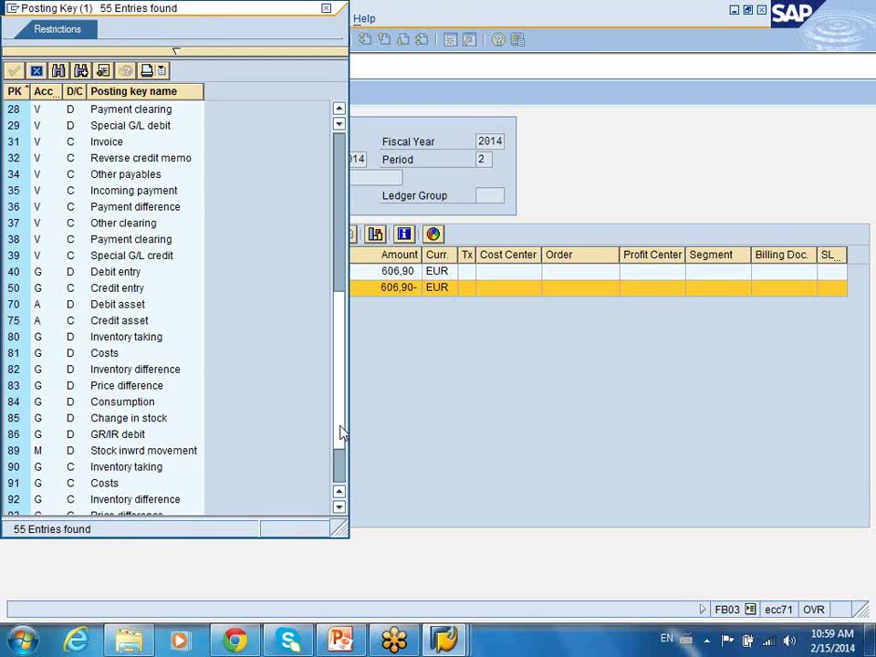
click(336, 146)
click(325, 9)
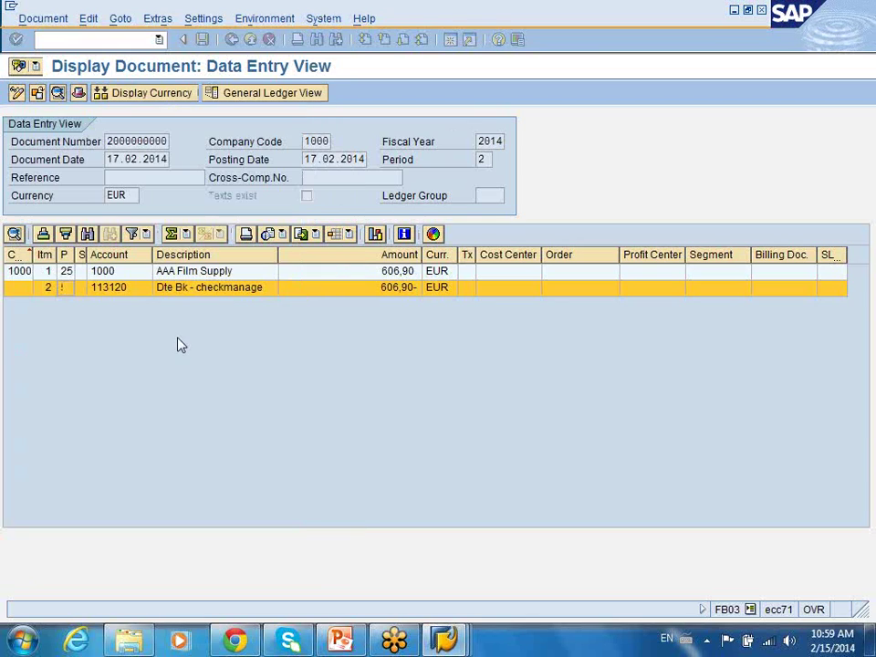
click(109, 275)
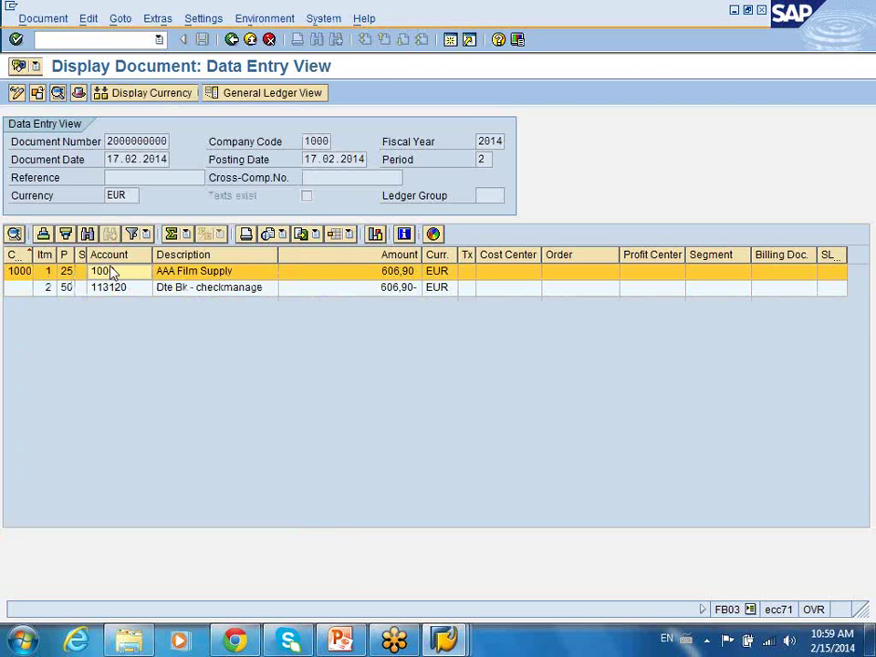
click(233, 45)
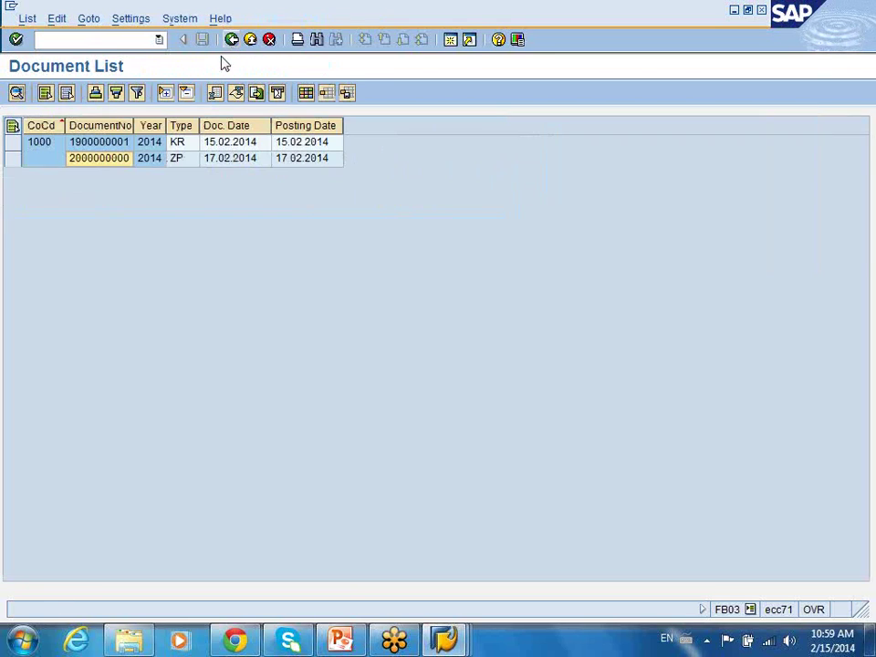
Reopen the ZP payment document, view its header and the vendor line item's clearing details, and return to the document list.
double_click(121, 160)
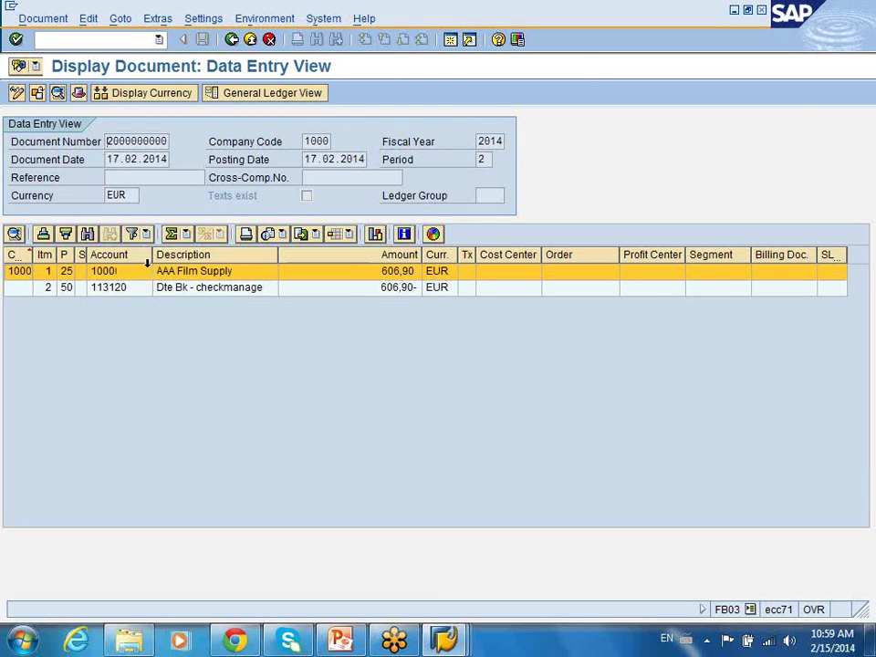
click(79, 95)
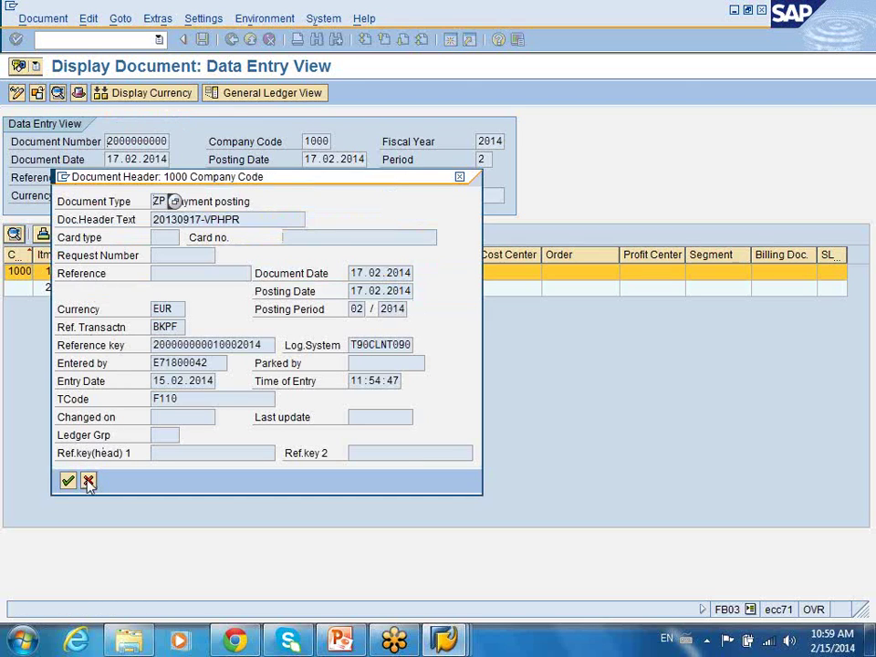
click(88, 480)
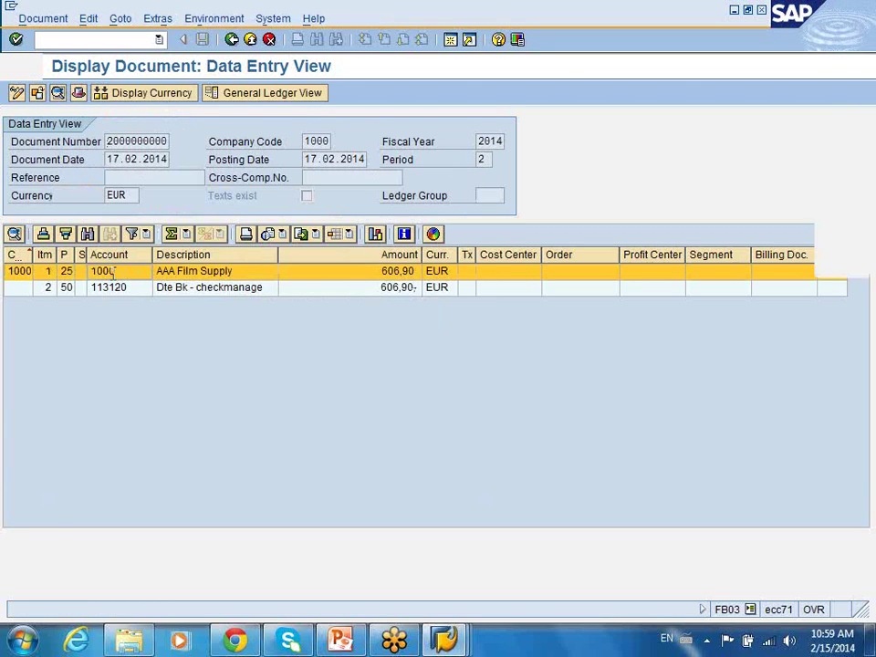
double_click(110, 273)
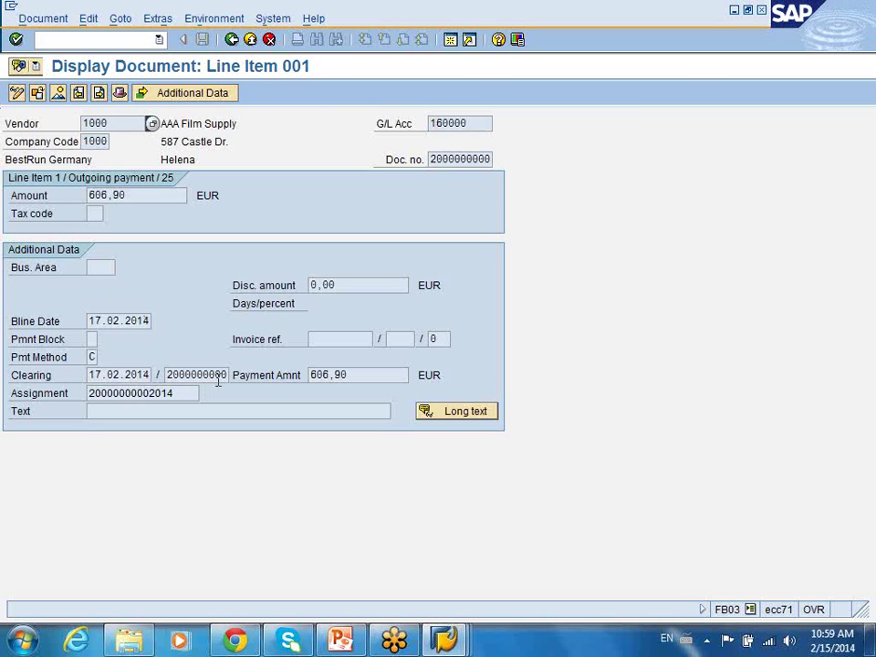
click(233, 39)
click(233, 39)
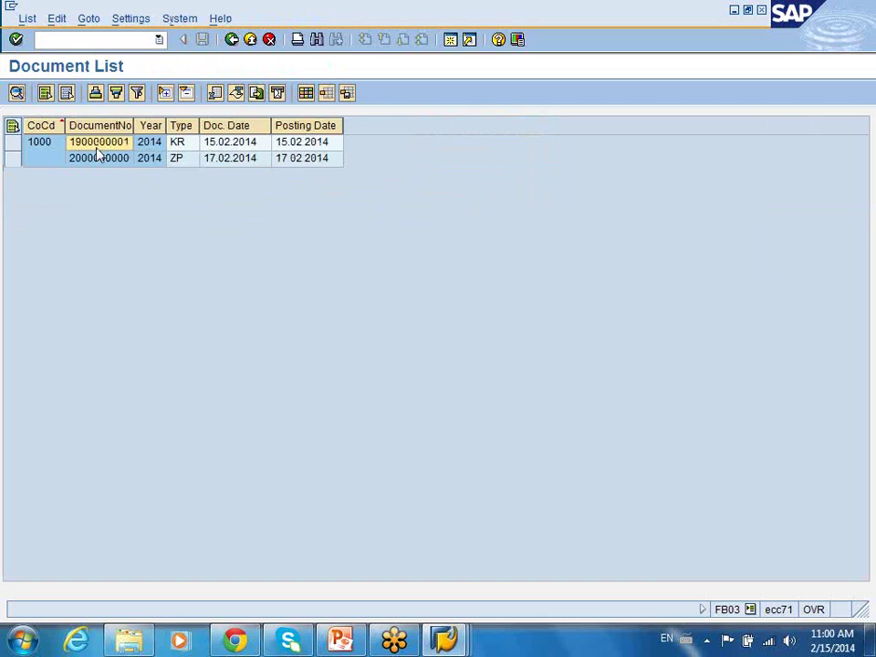
Display the KR invoice document from the document list again.
click(97, 159)
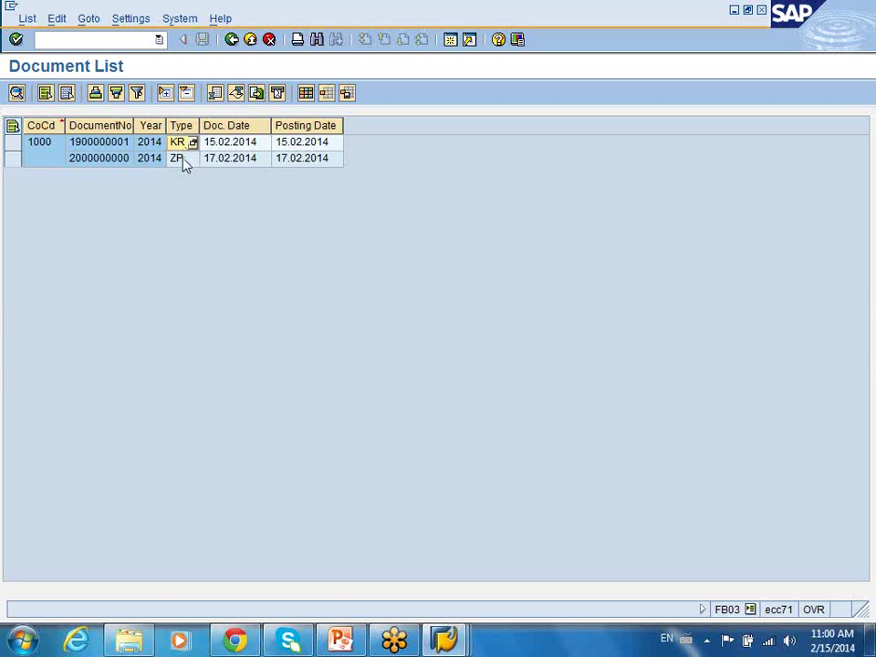
click(115, 142)
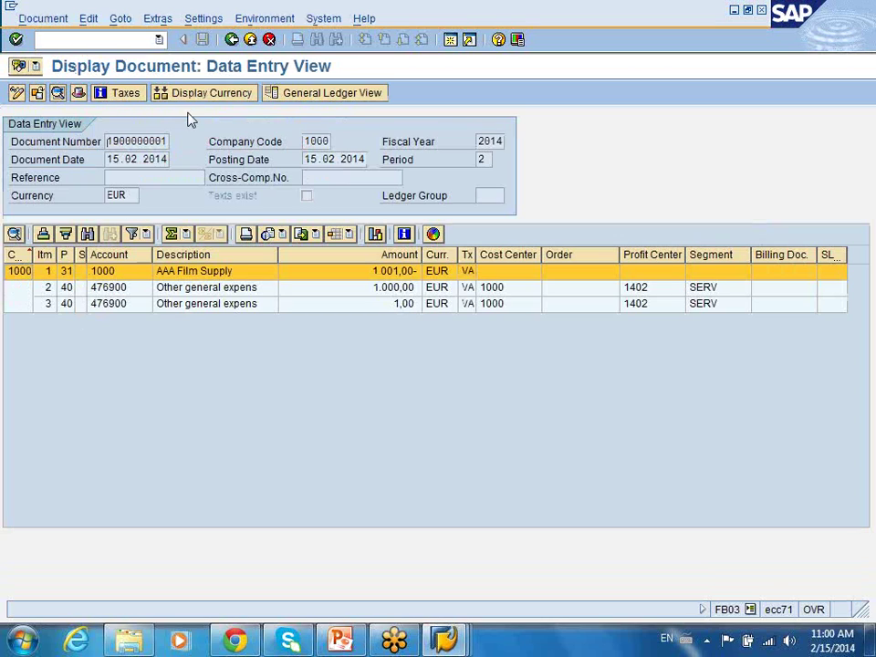
Display the ZP payment document from the list, inspect its bank line item, and go back to the document list selection.
click(233, 39)
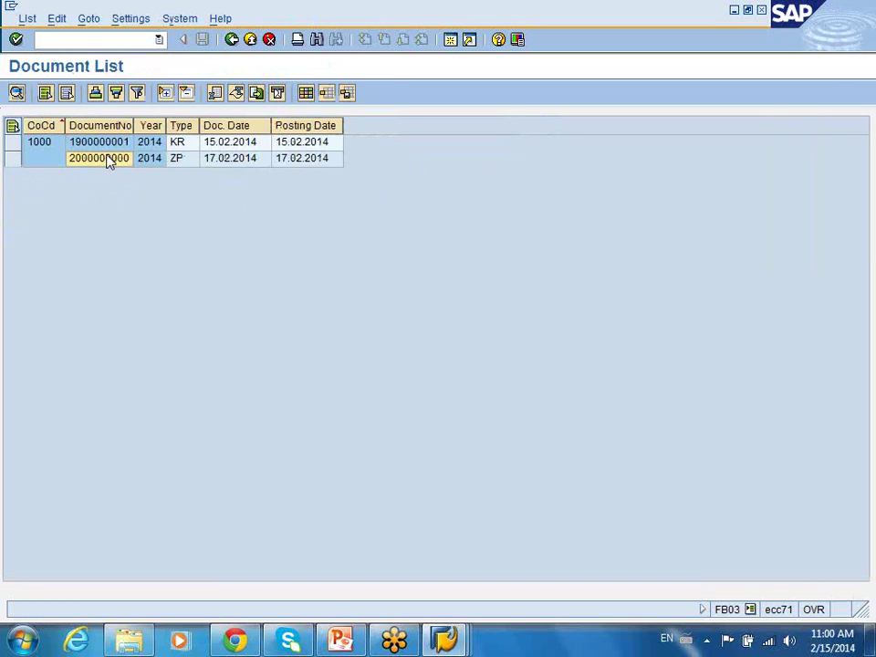
click(108, 158)
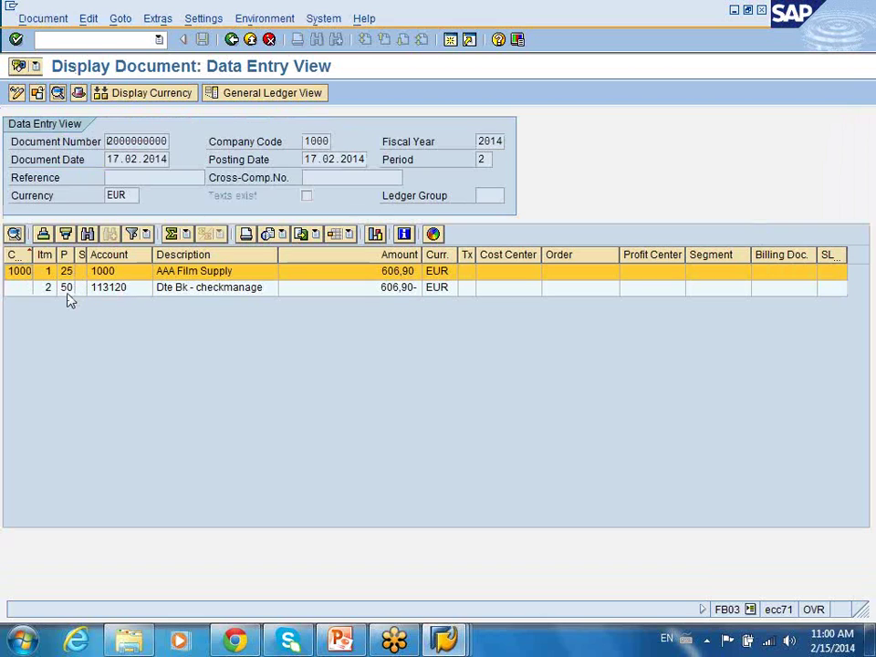
click(67, 288)
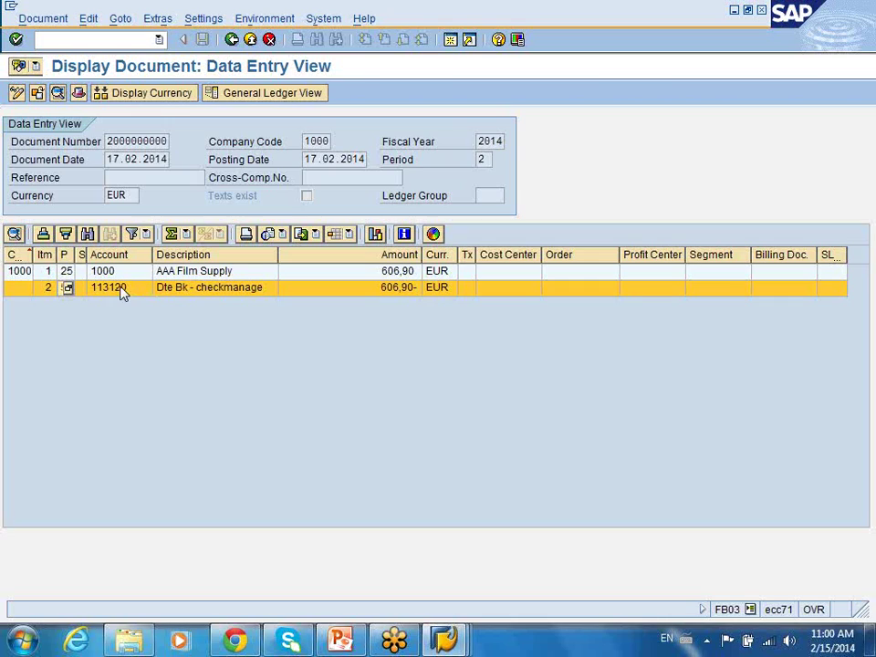
click(231, 40)
click(232, 40)
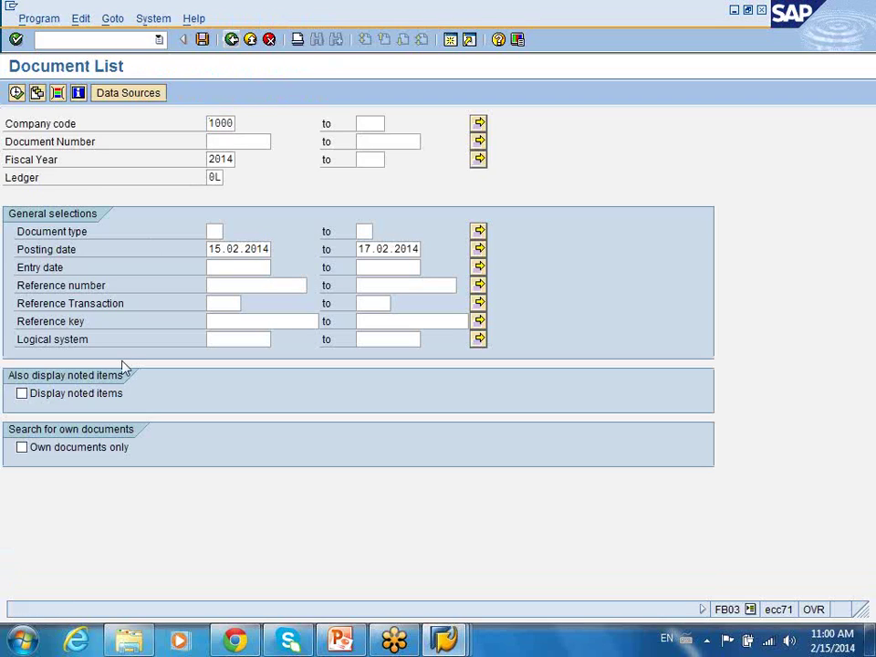
Rerun the document list for own documents only and exit to the SAP Easy Access menu.
click(22, 447)
click(16, 94)
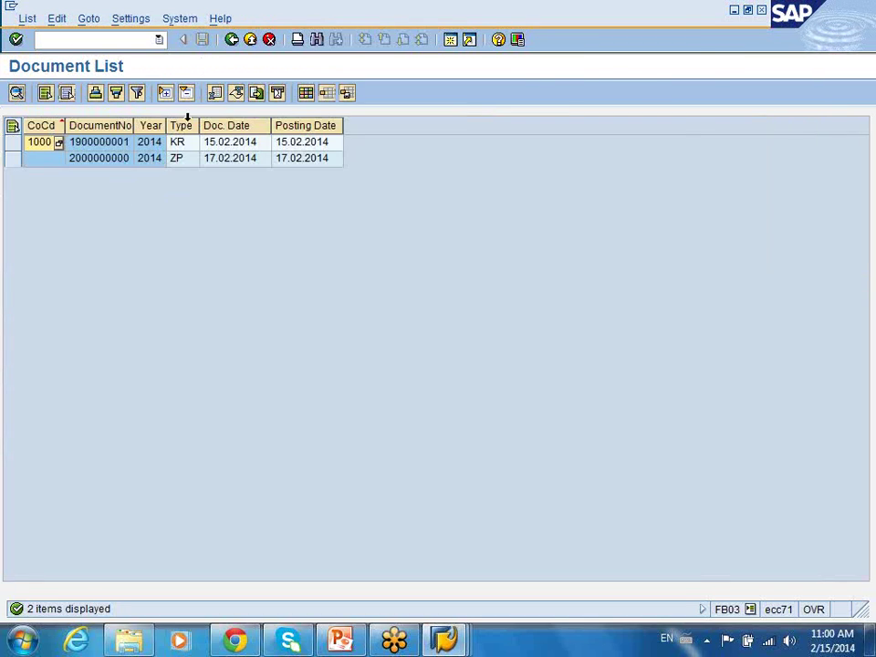
click(231, 40)
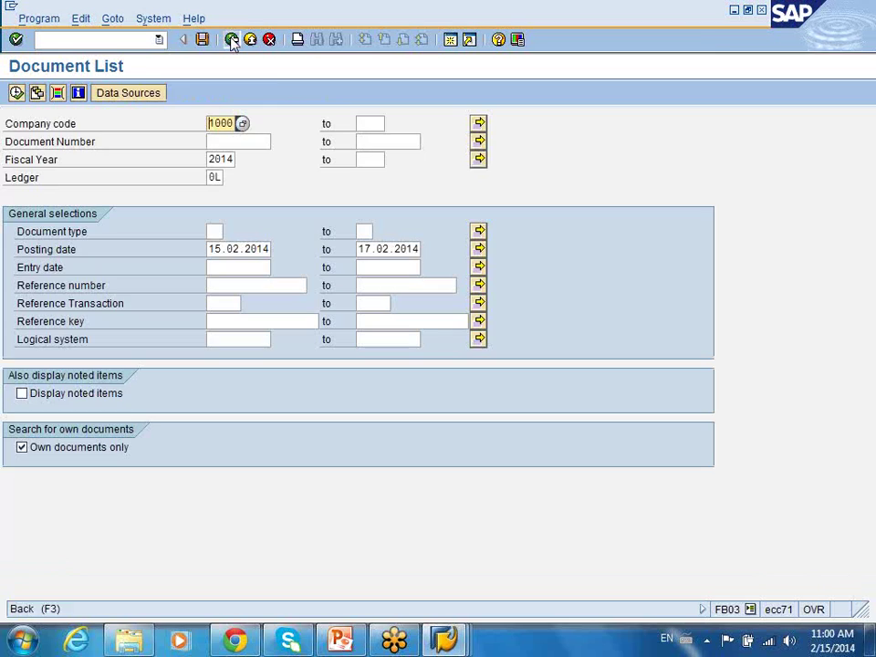
click(231, 40)
click(232, 41)
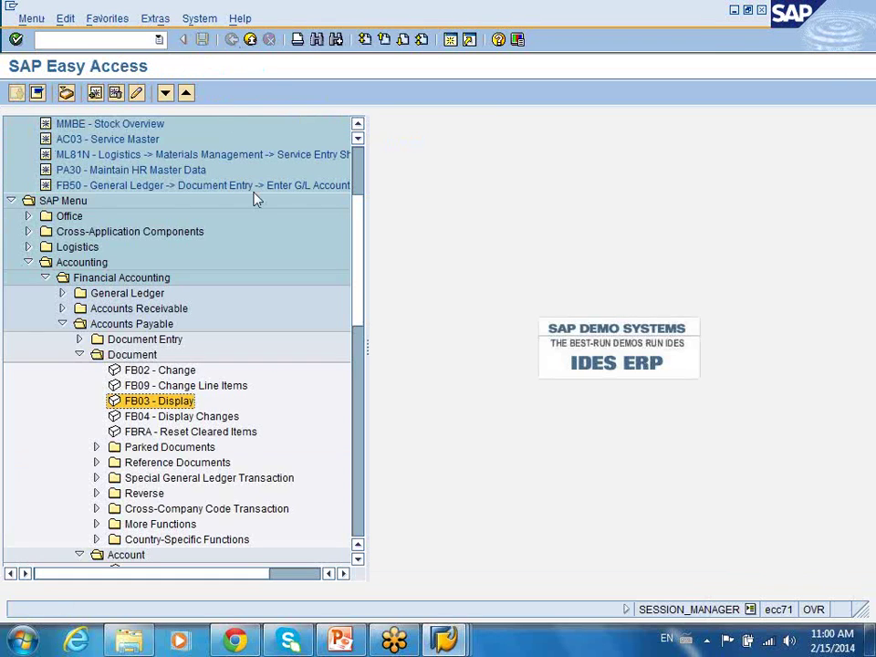
Collapse the Document, Account and Master Records folders and expand the Vendor Balances reports under the Accounts Payable Information System.
drag(356, 187, 361, 251)
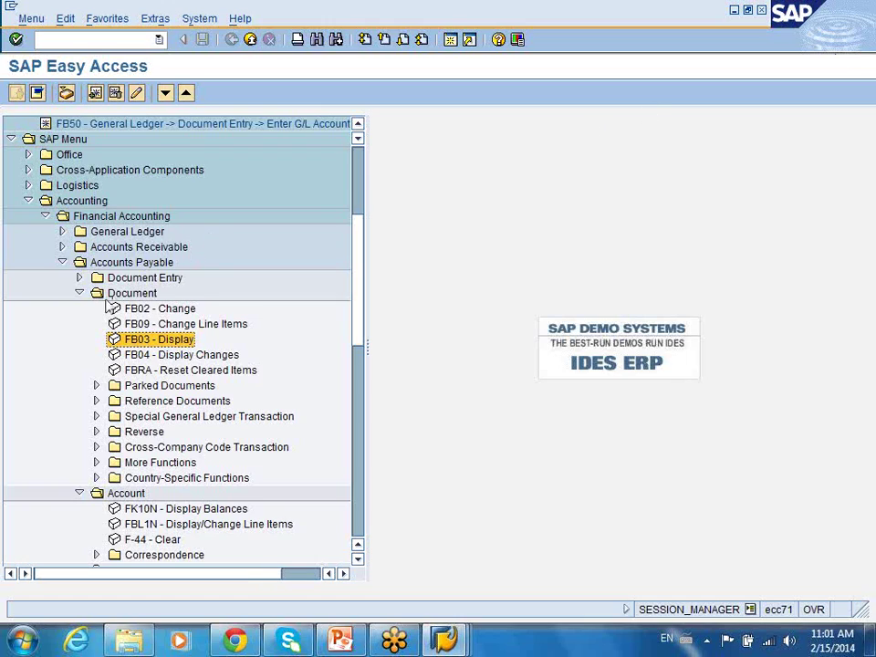
click(79, 293)
click(79, 309)
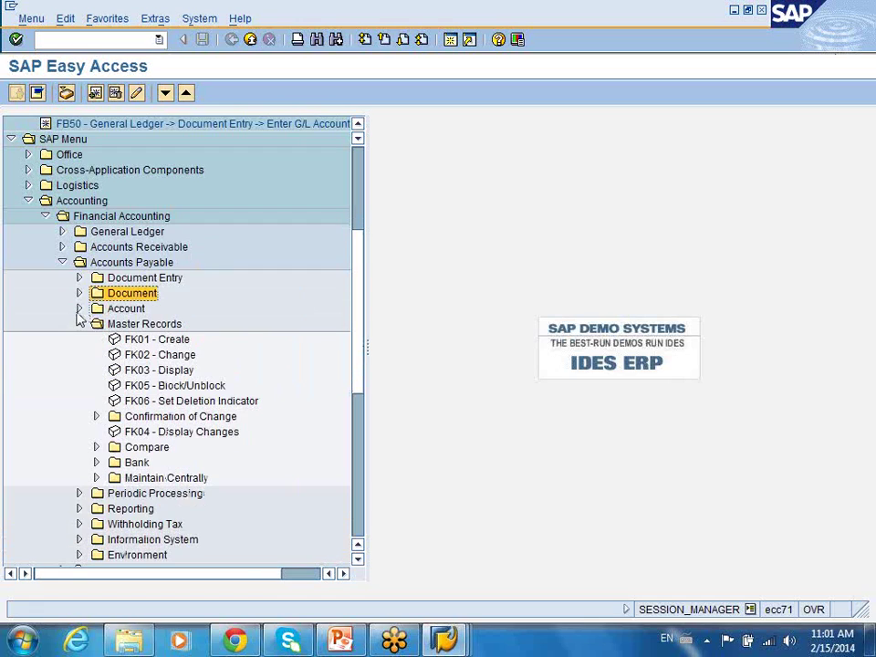
click(79, 324)
click(79, 385)
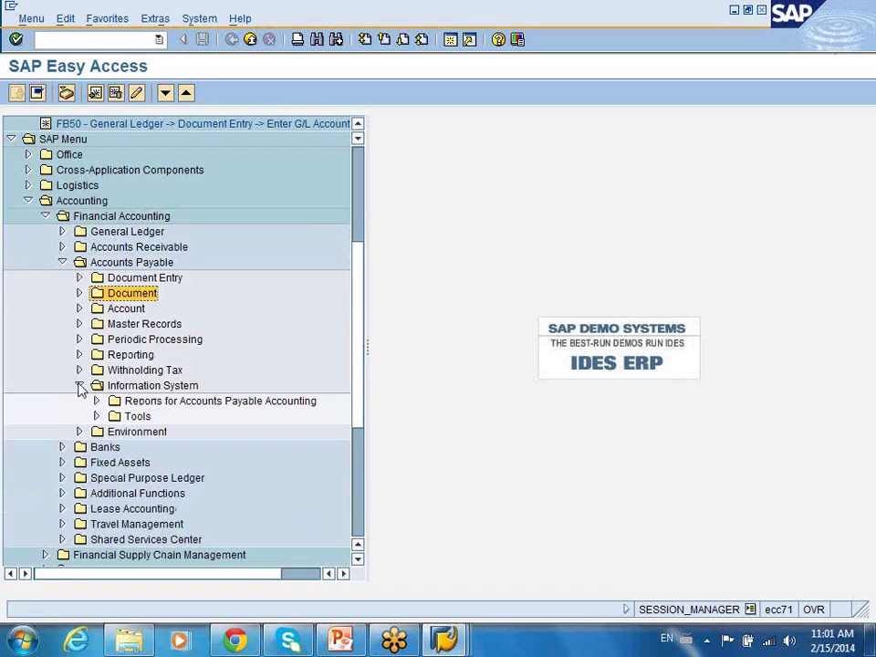
click(96, 400)
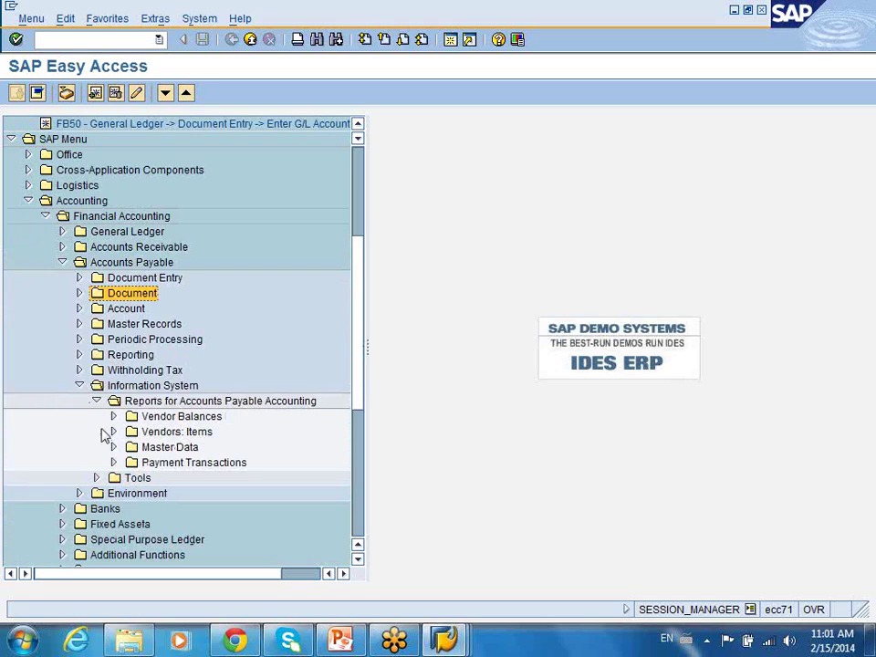
click(113, 416)
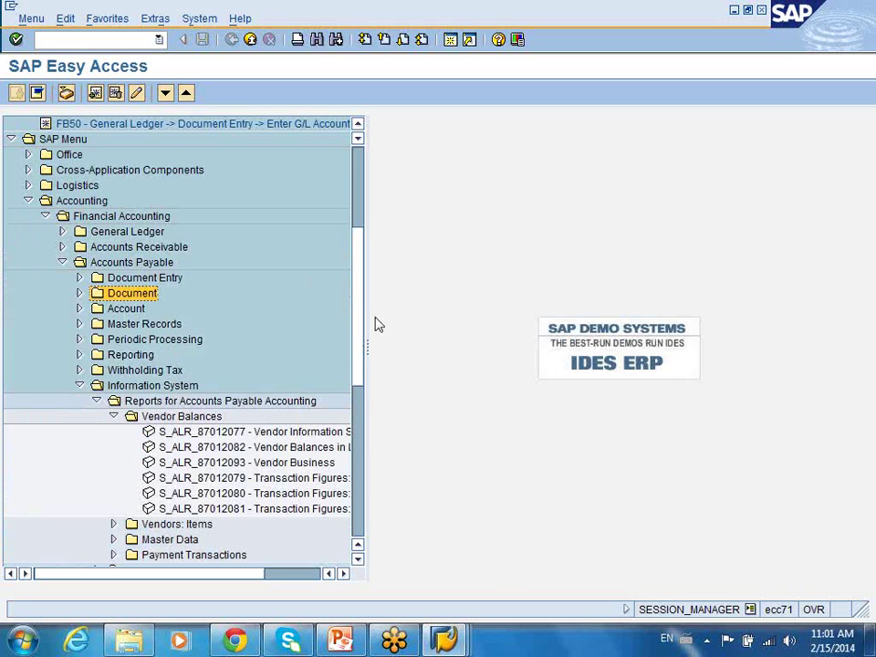
scroll(324, 312, down, 4)
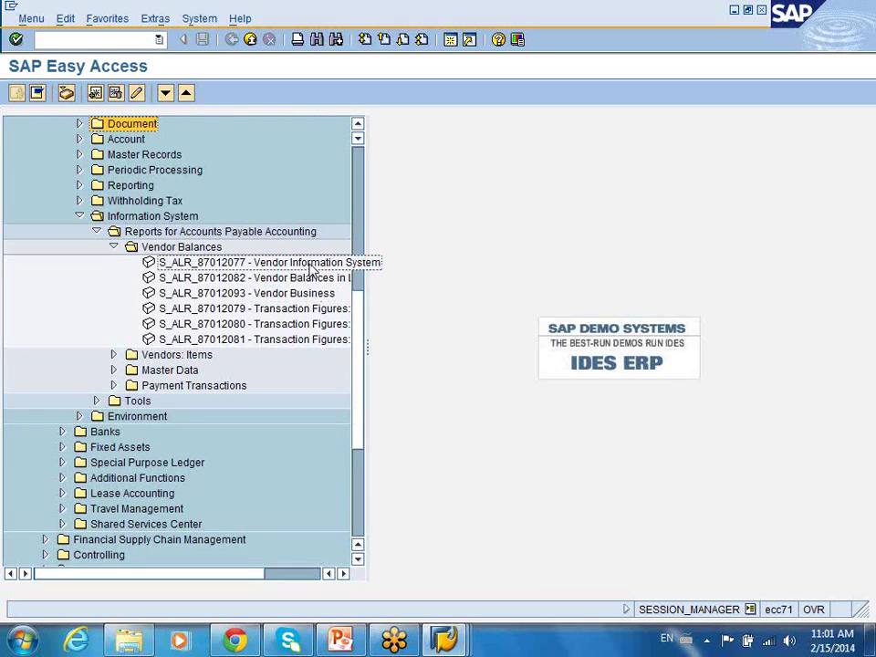
Open the Vendor Information System report, expand the due date analysis by company code for business area, and leave the report.
double_click(310, 270)
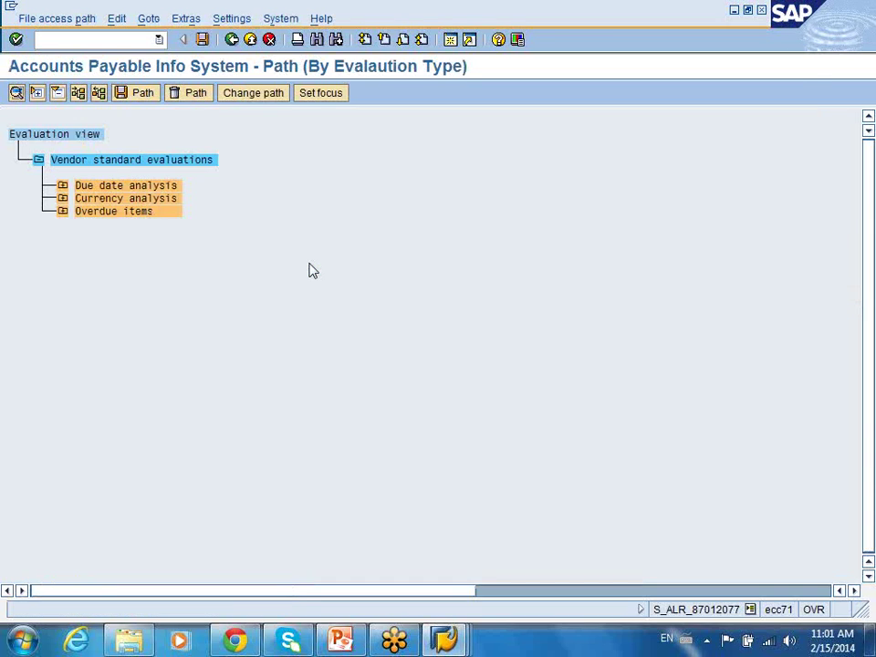
click(63, 187)
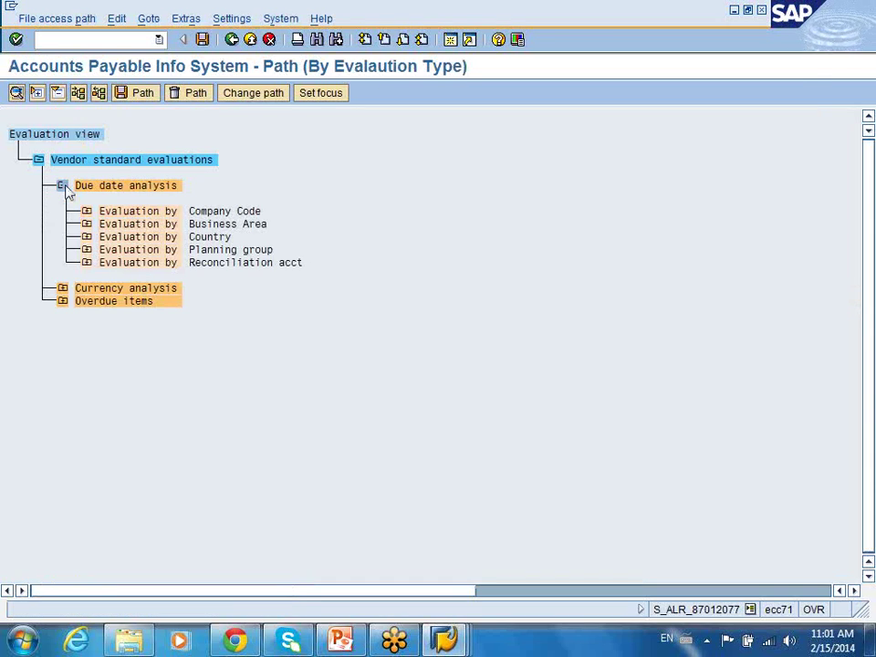
click(86, 211)
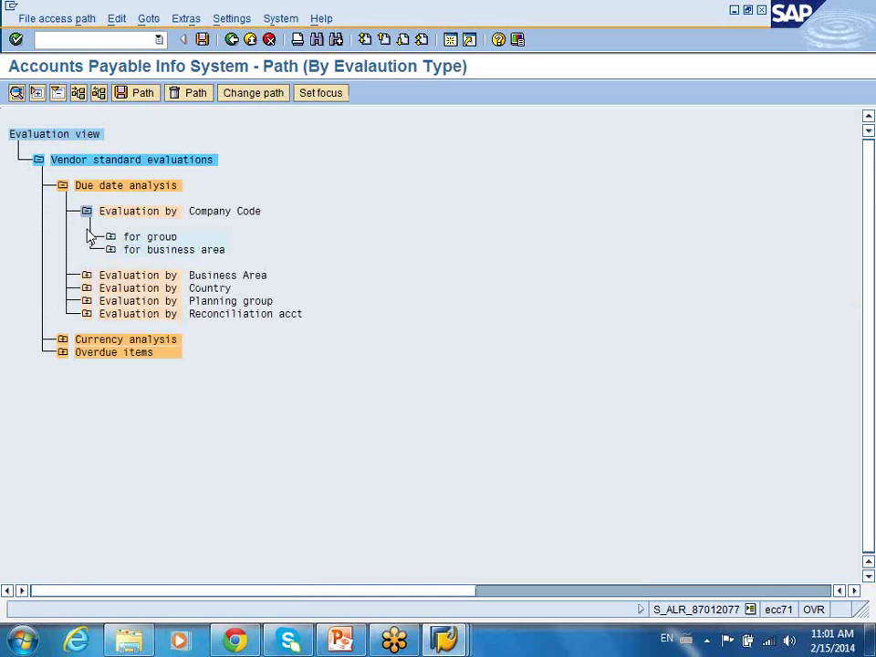
click(109, 249)
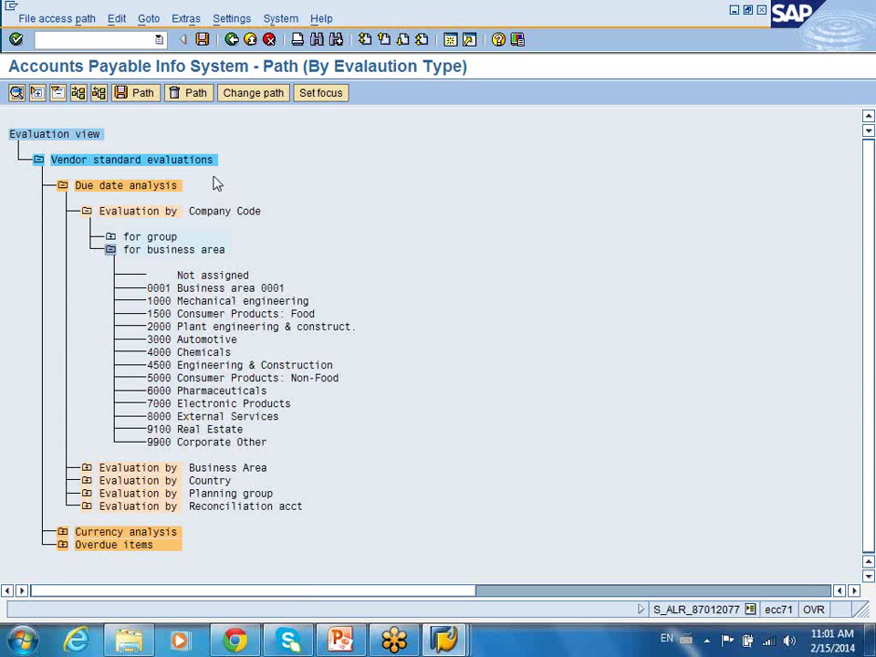
click(232, 40)
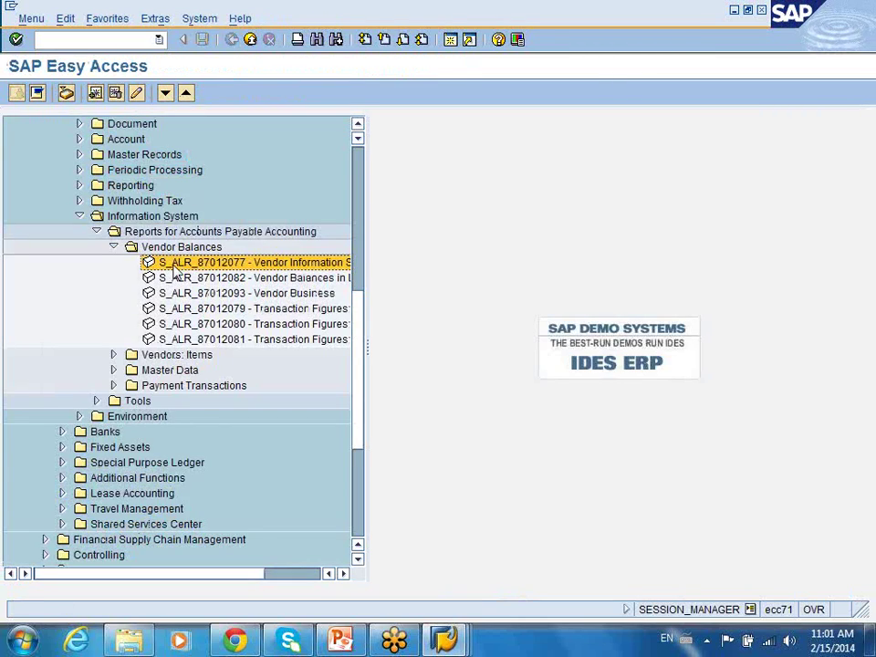
Run the Due Date Analysis for Open Items report from the Vendors: Items folder for vendor 1000 in company code 1000.
click(114, 356)
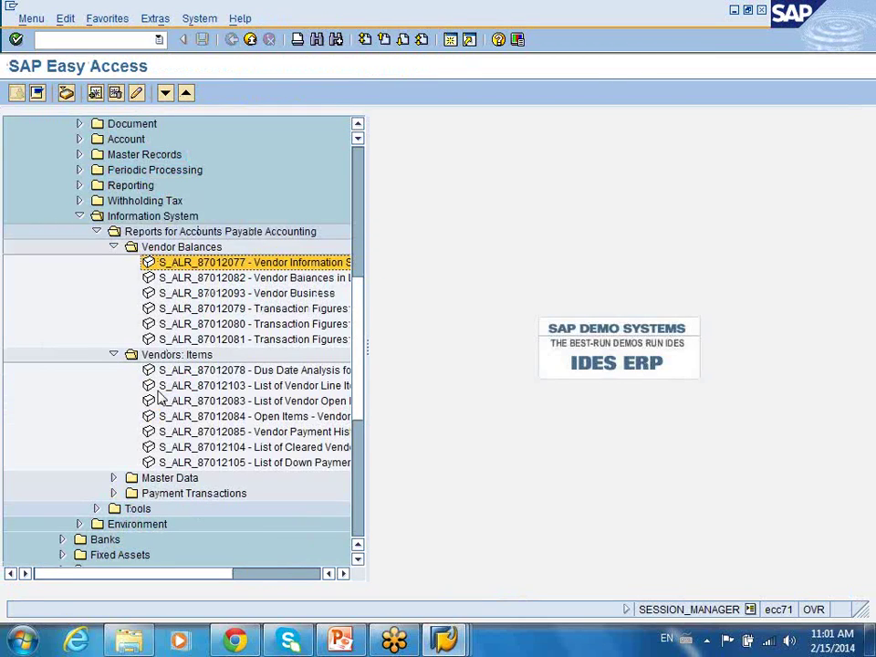
click(199, 372)
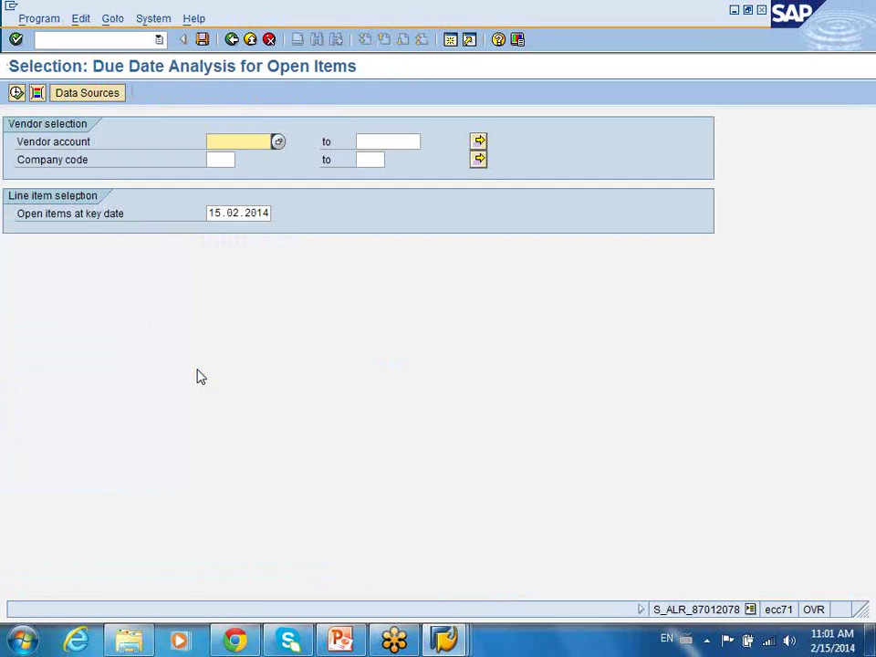
text(1000)
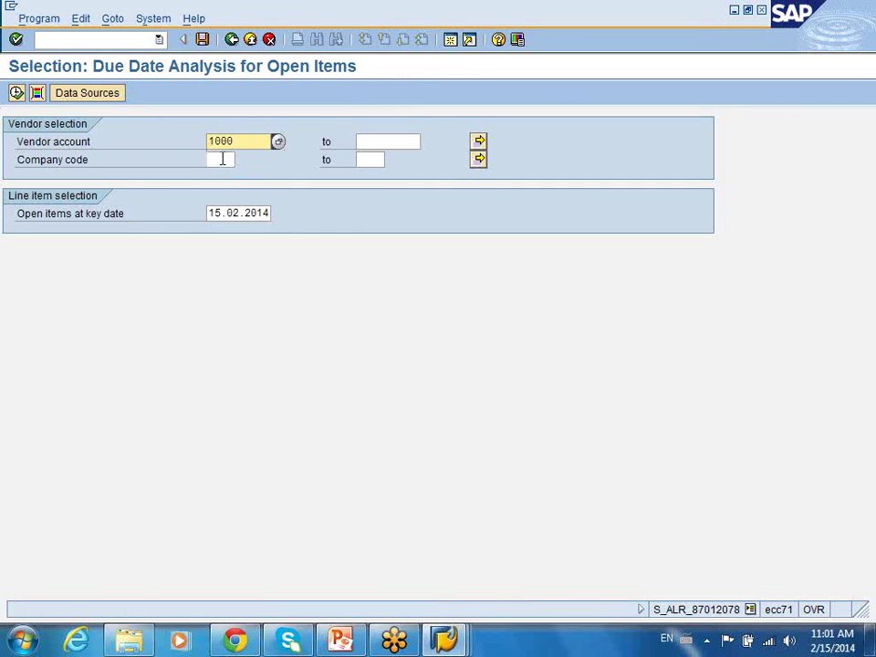
click(221, 158)
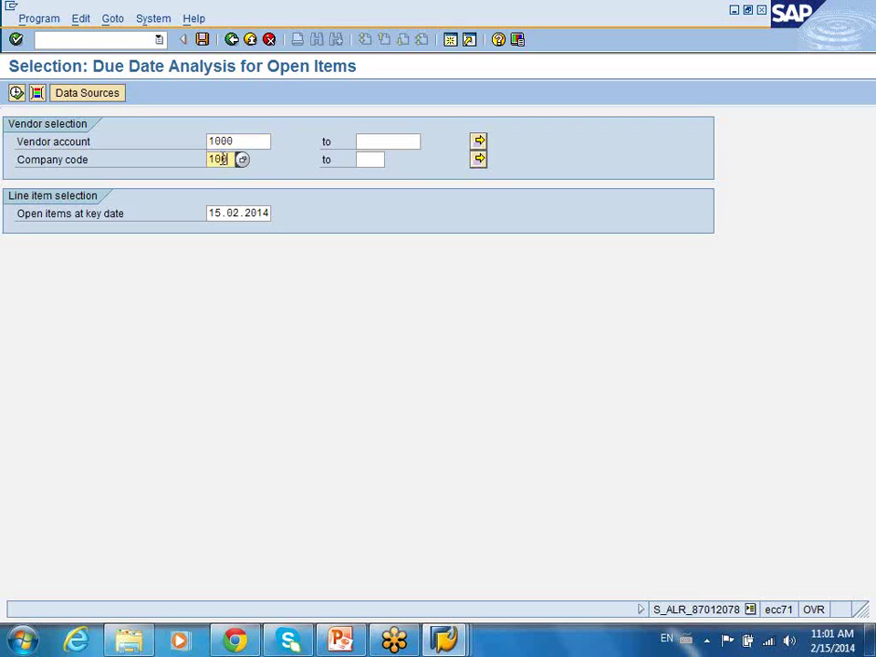
click(16, 95)
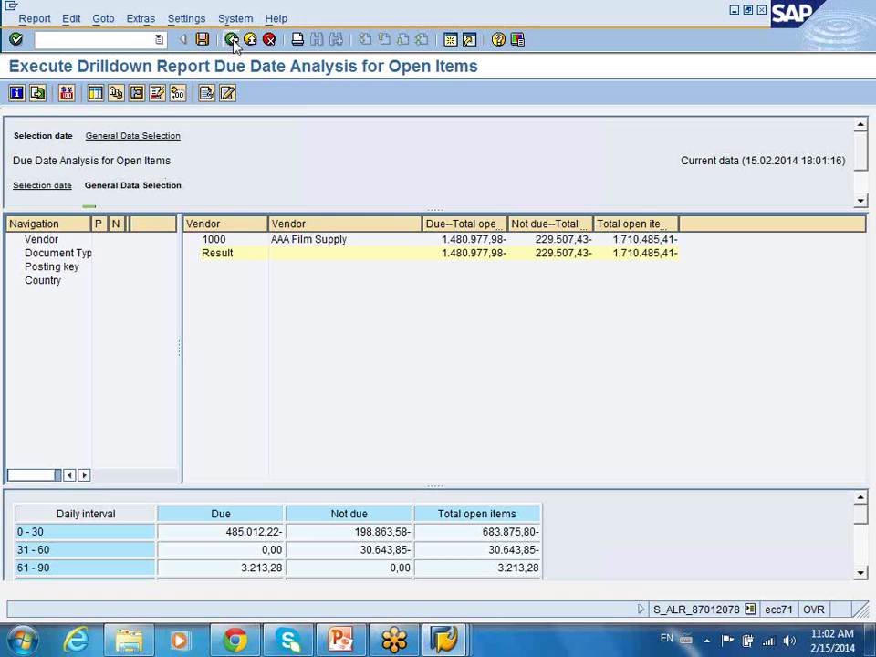
Examine vendor 1000's due and not due amounts by daily interval, and exit the report without saving the data.
click(228, 240)
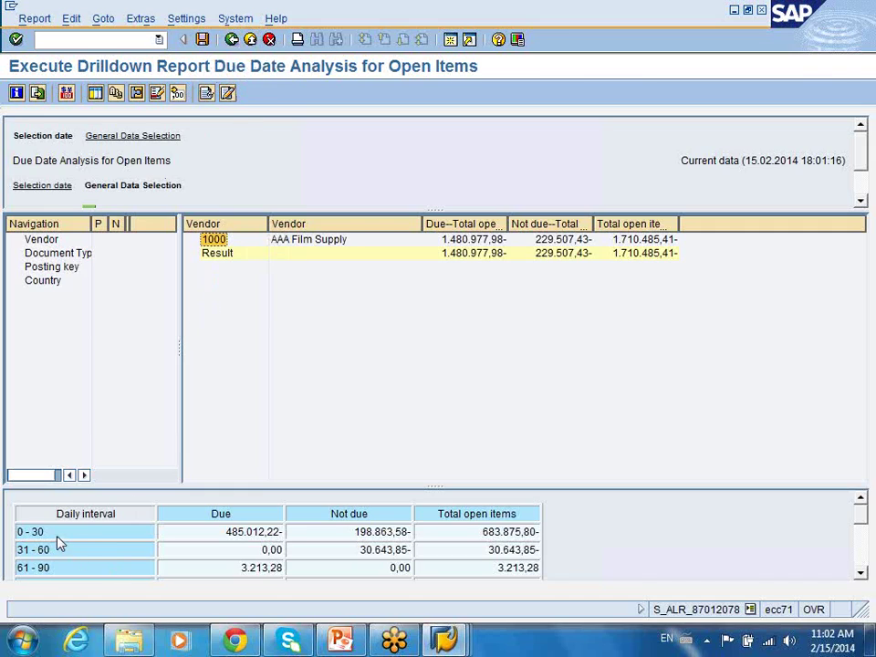
click(15, 532)
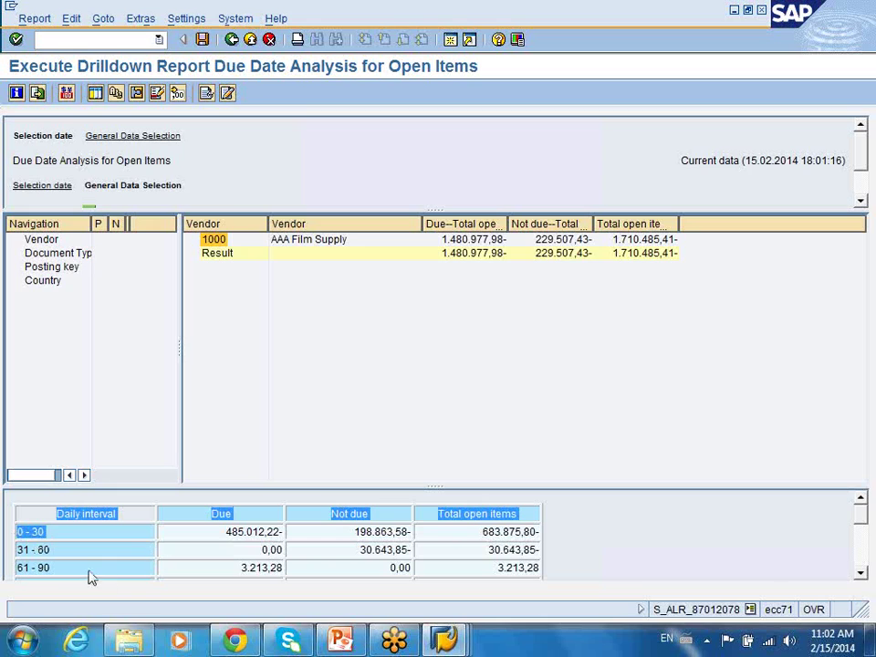
ctrl+click(28, 551)
ctrl+click(36, 568)
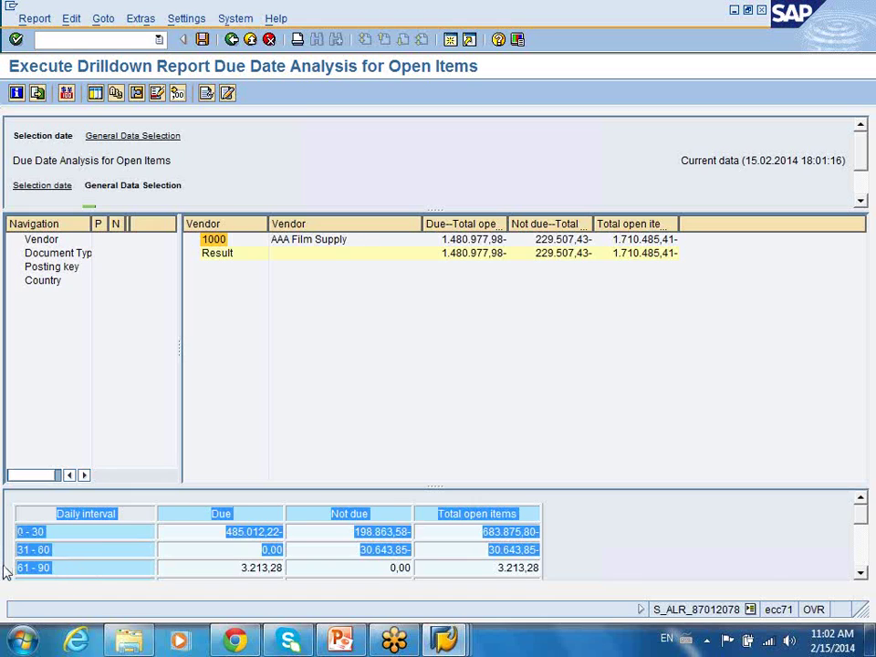
click(226, 531)
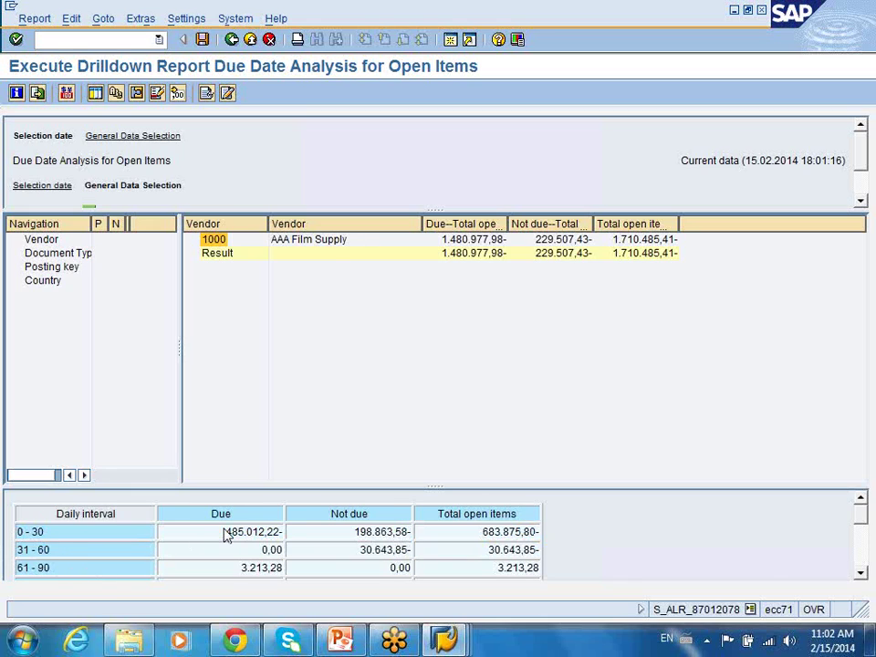
scroll(357, 589, down, 5)
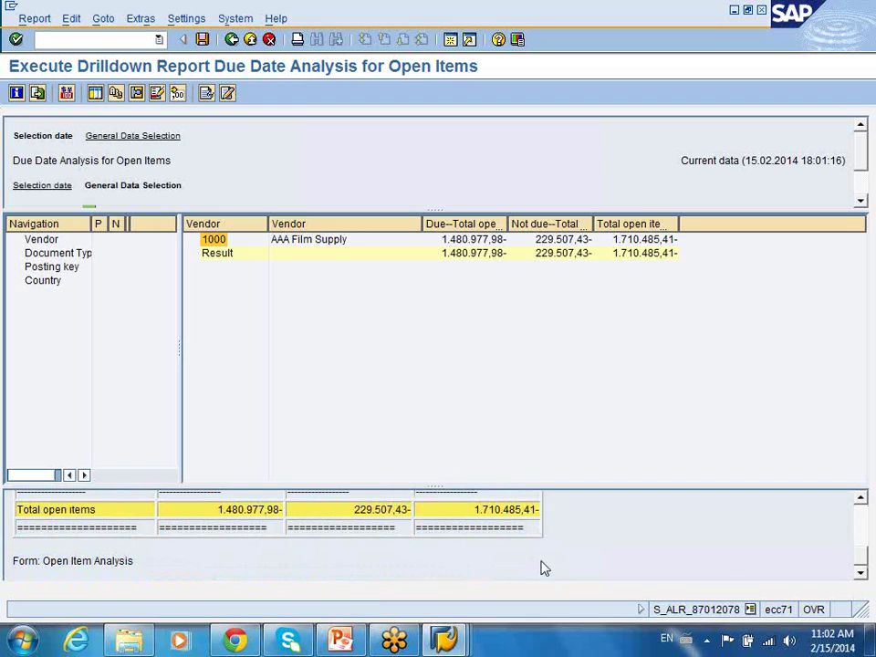
drag(860, 567, 860, 519)
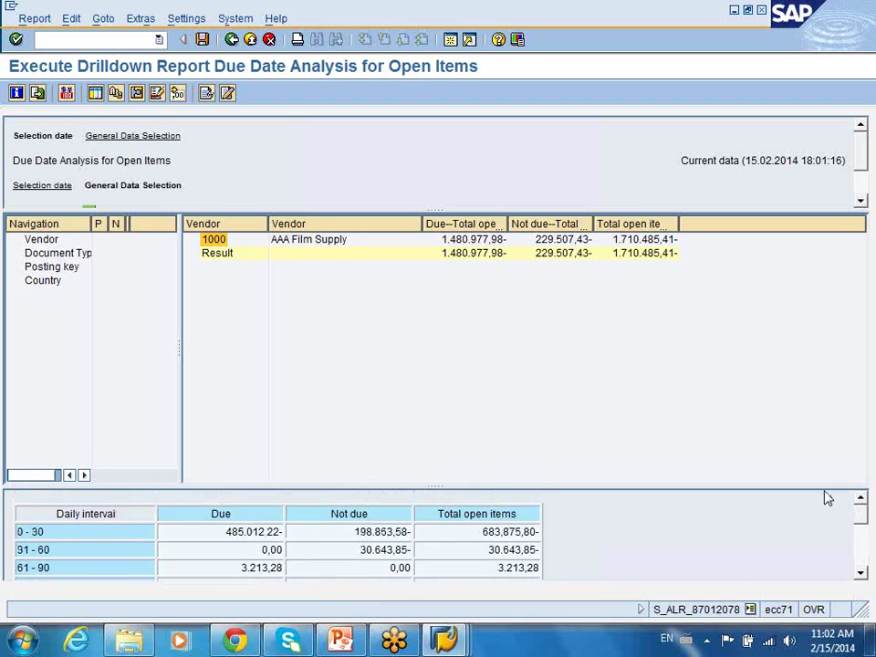
click(232, 39)
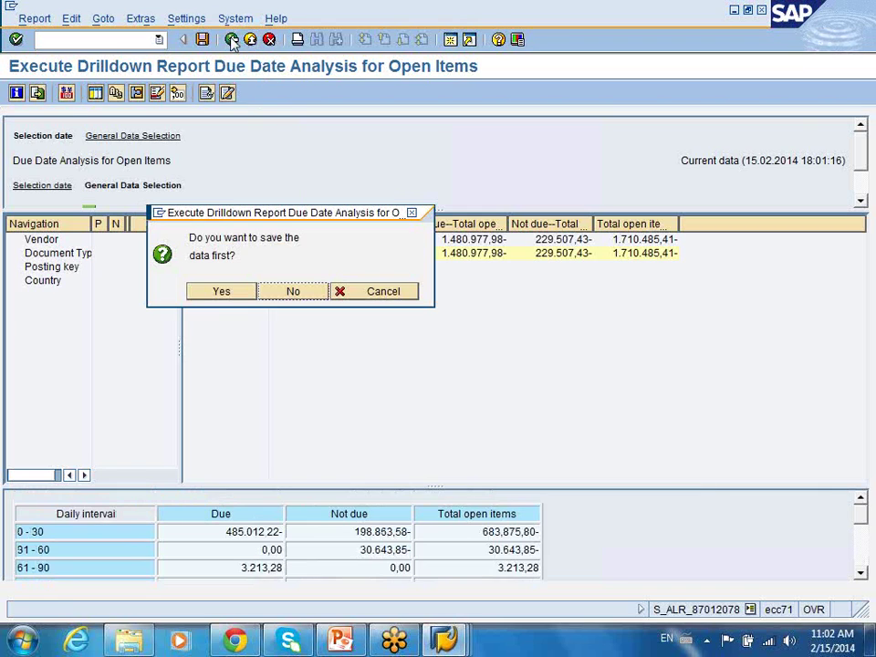
click(287, 294)
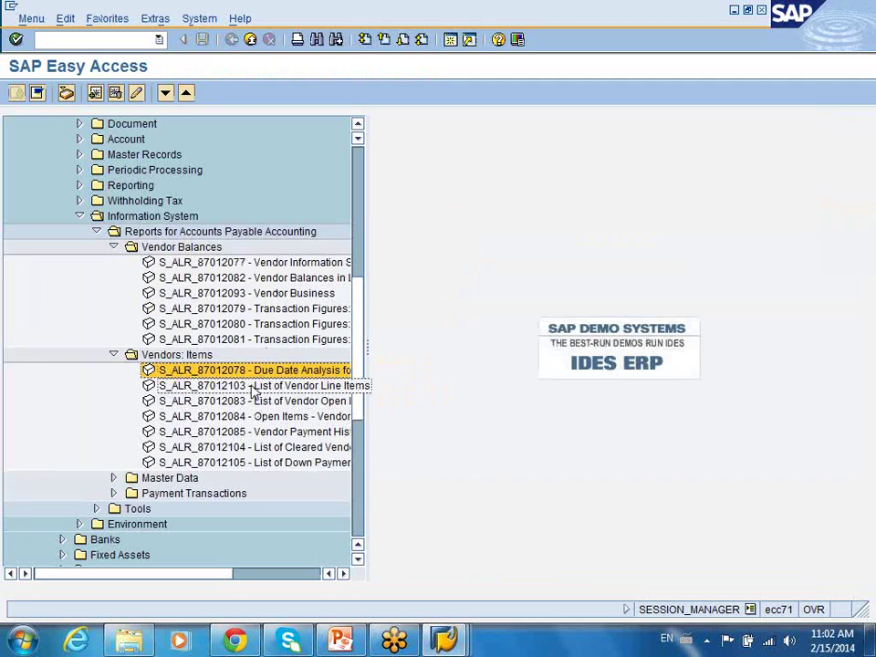
Open the List of Vendor Line Items report to view its selection options, and return to the menu.
click(255, 386)
double_click(254, 386)
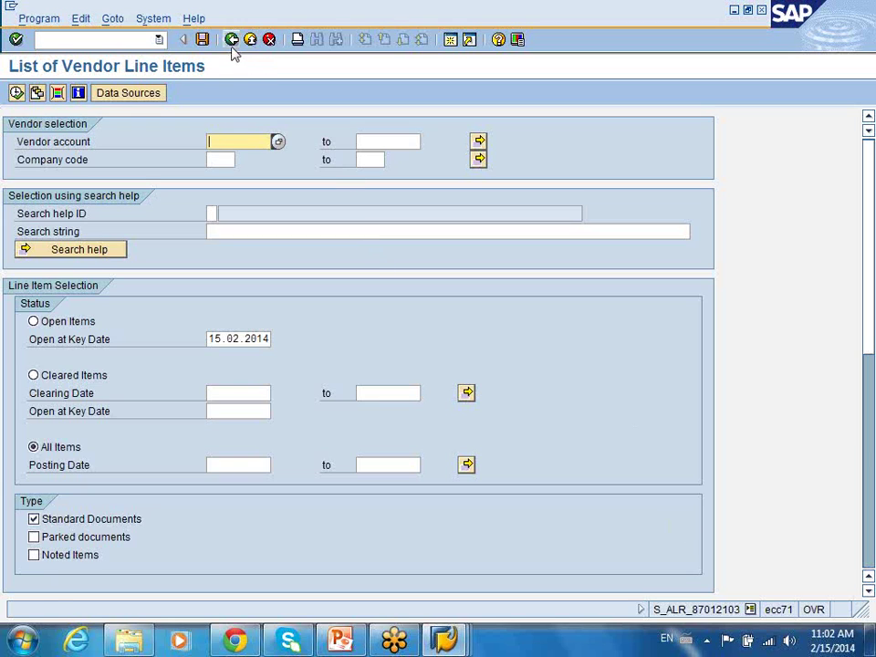
click(232, 39)
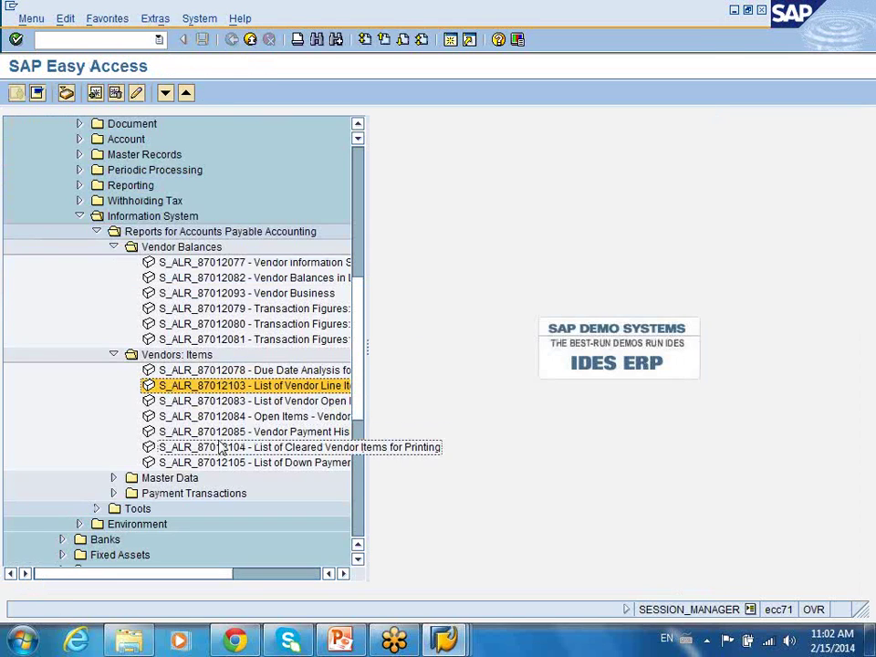
Expand the Master Data reports folder and look at the Vendor List and Address List entries.
click(111, 478)
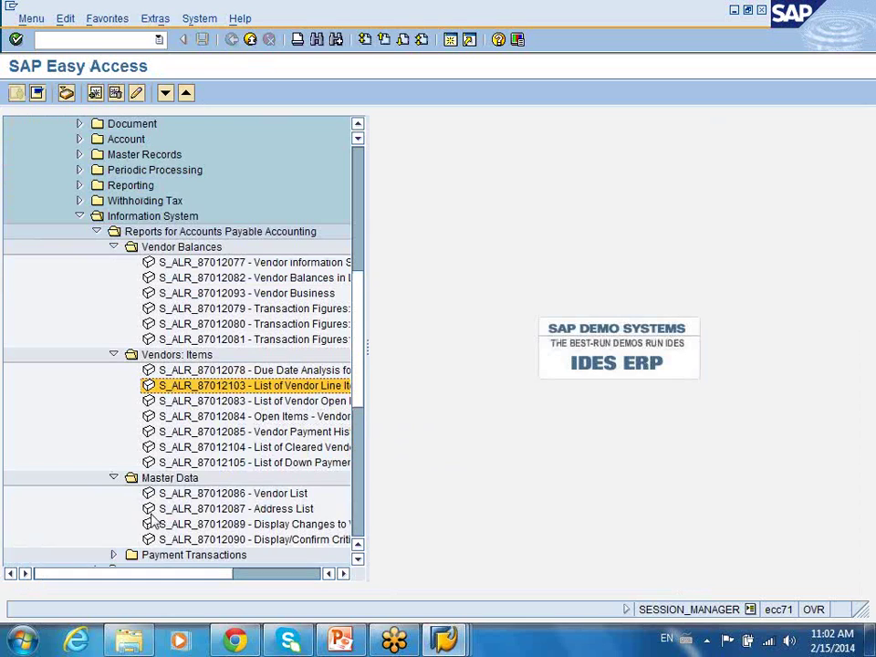
click(205, 493)
click(207, 508)
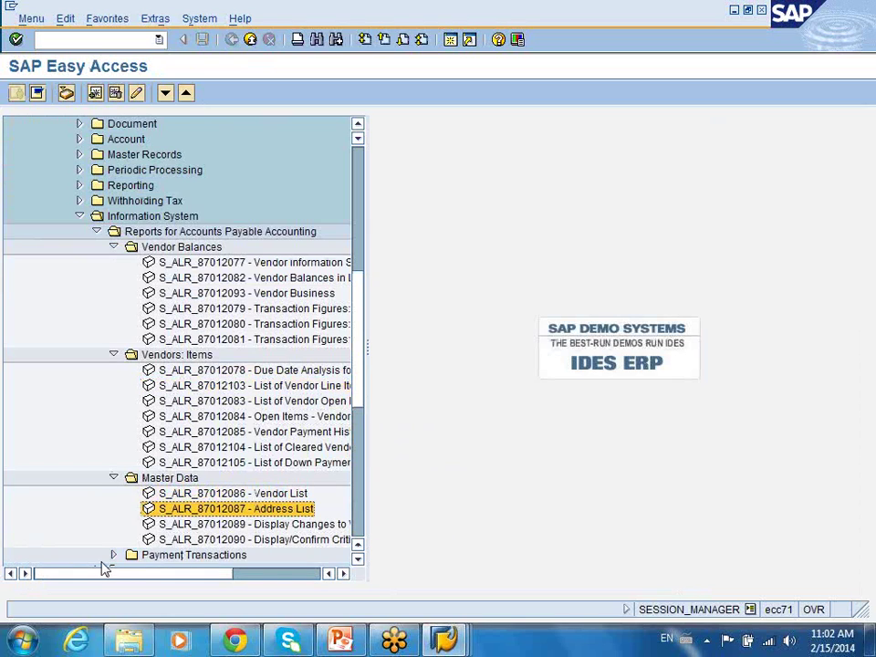
Expand the Payment Transactions reports folder and open the Payment List report.
click(114, 555)
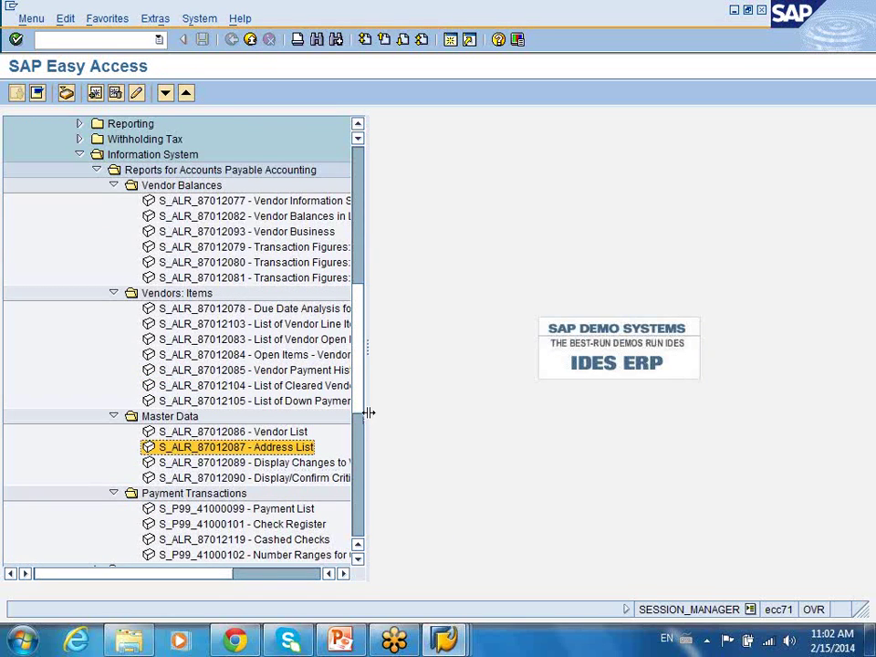
scroll(364, 425, down, 3)
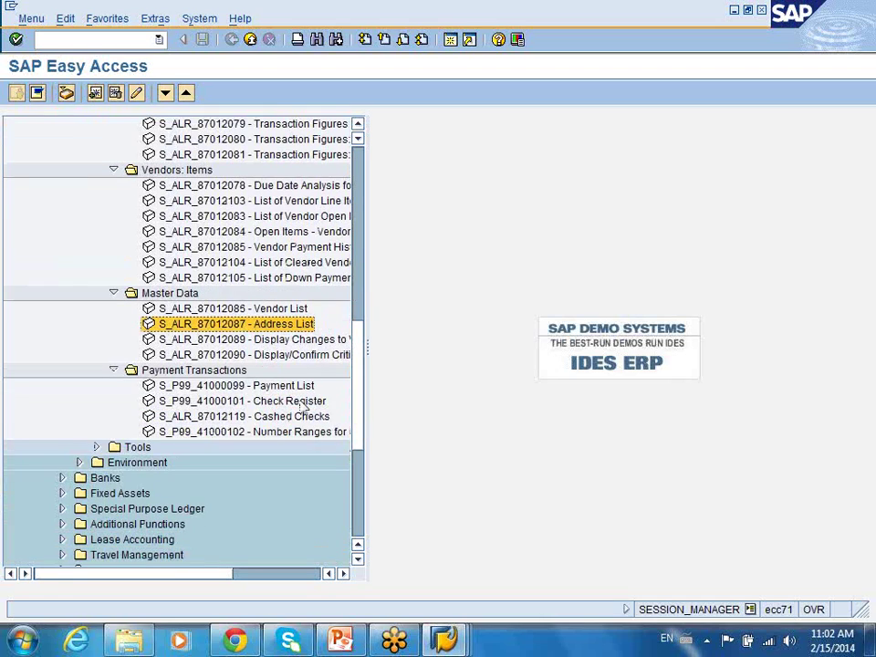
click(286, 387)
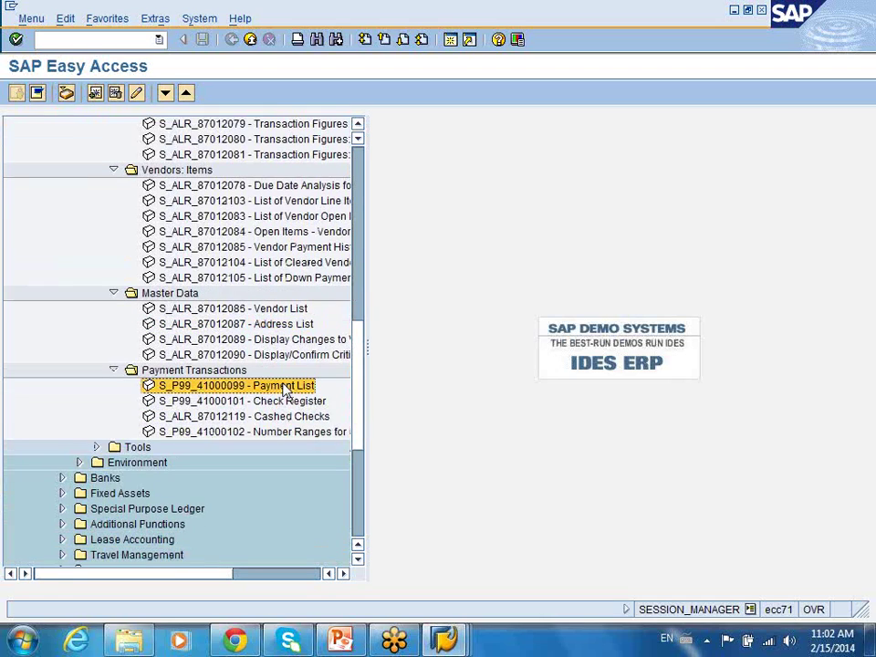
double_click(286, 387)
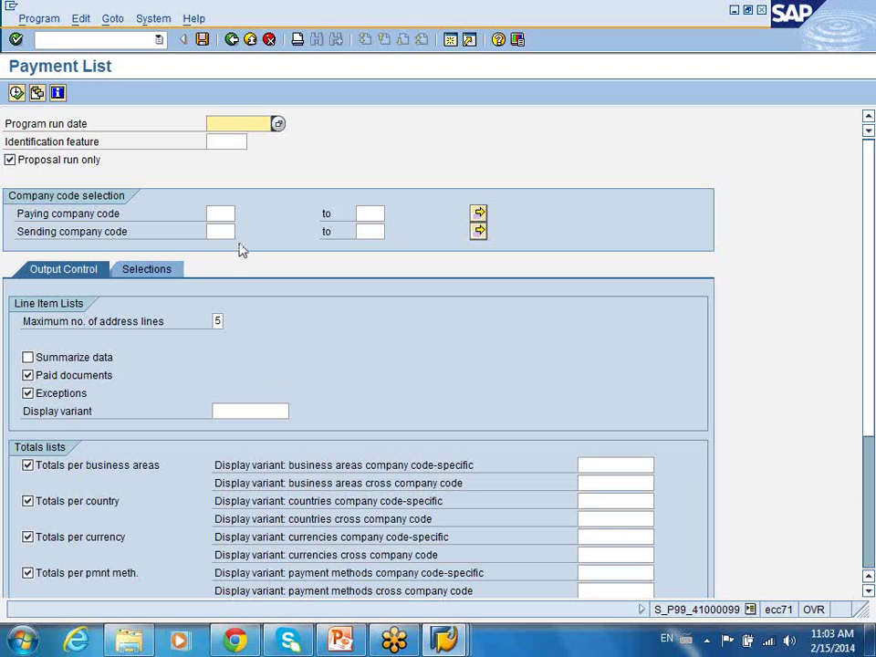
Review the Payment List report's company code, further selection and output control options, and return to the menu without running it.
click(228, 215)
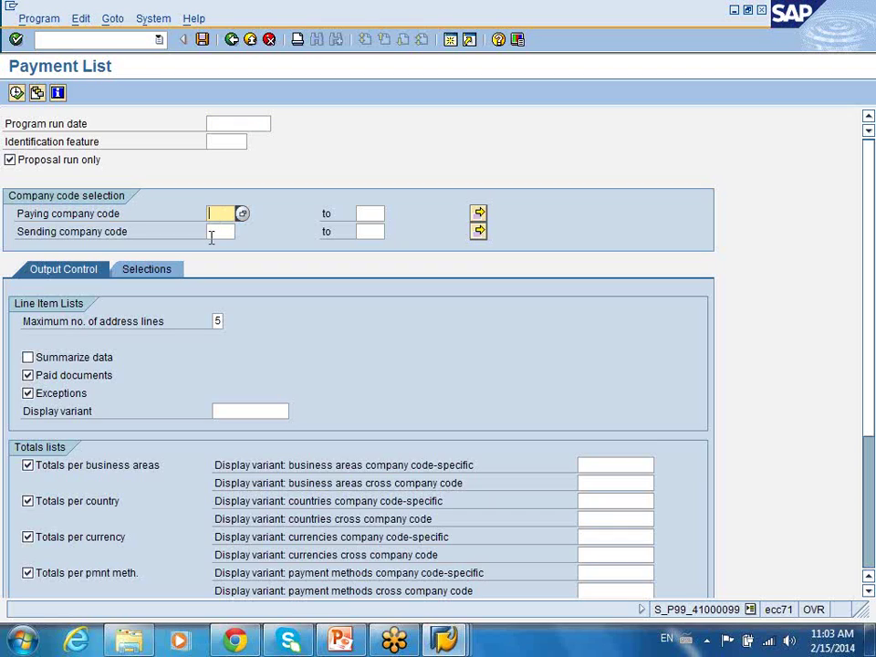
click(166, 271)
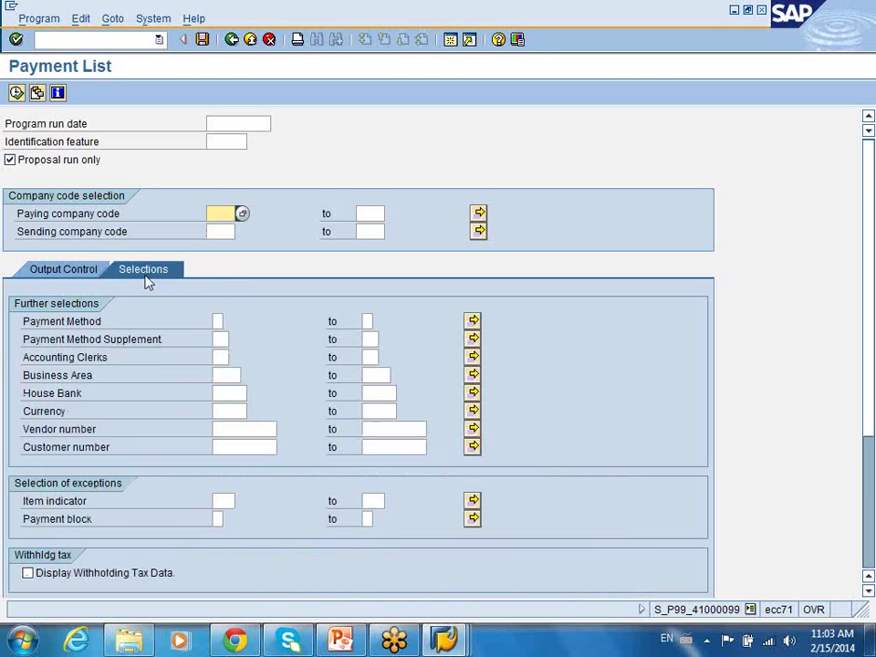
click(73, 274)
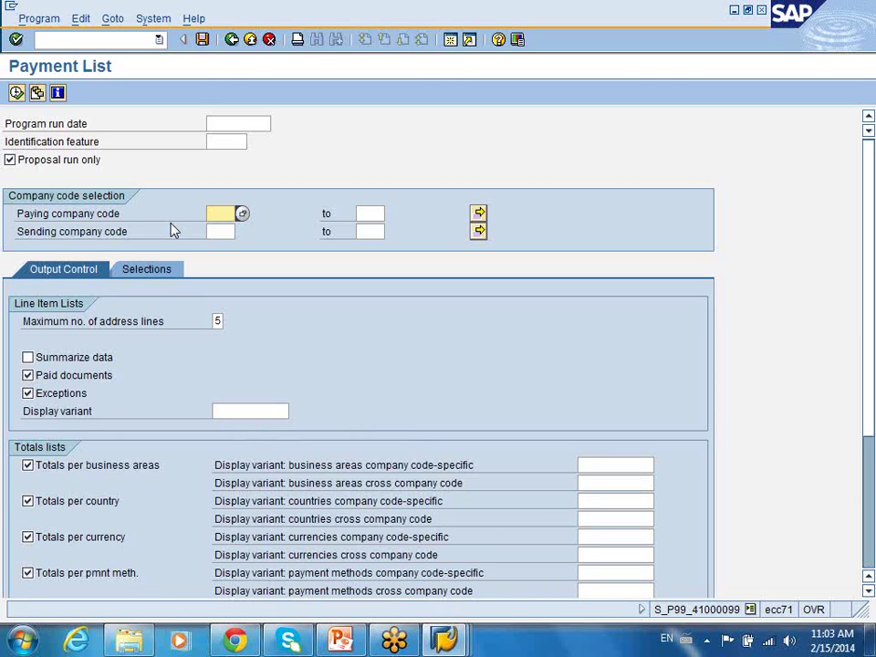
click(233, 41)
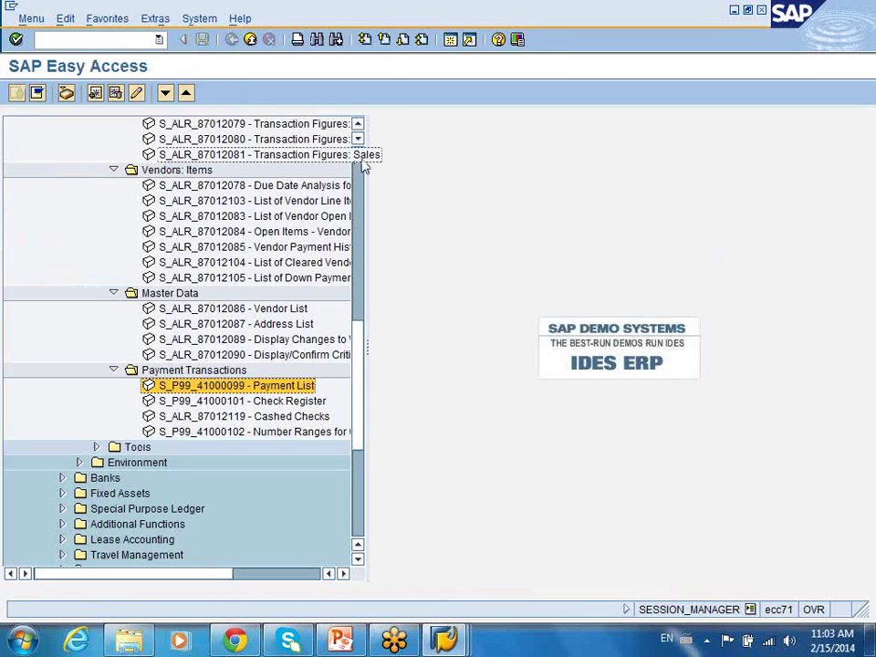
Collapse the Information System folder under Accounts Payable in the SAP menu.
scroll(362, 174, up, 10)
scroll(362, 173, down, 5)
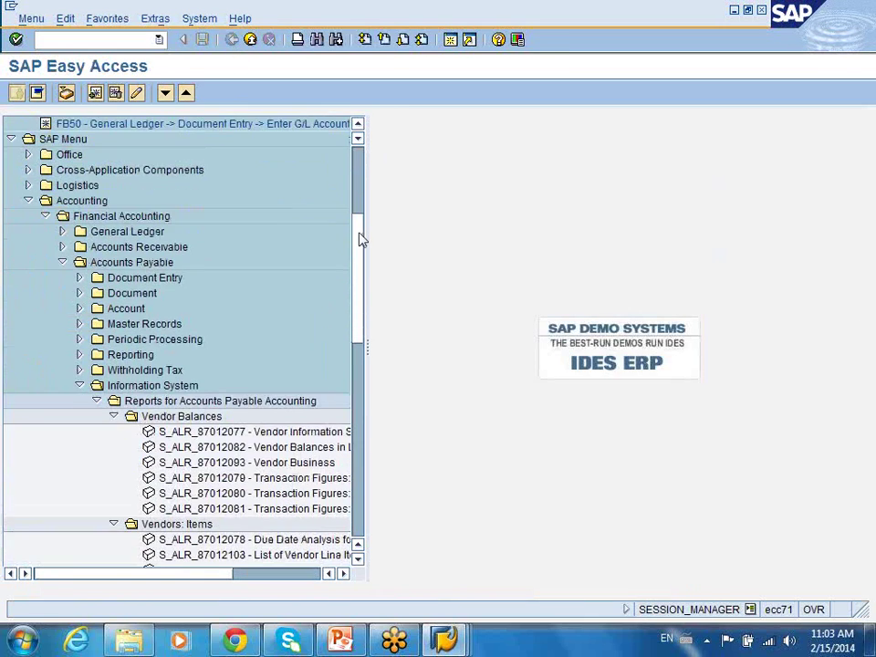
click(80, 385)
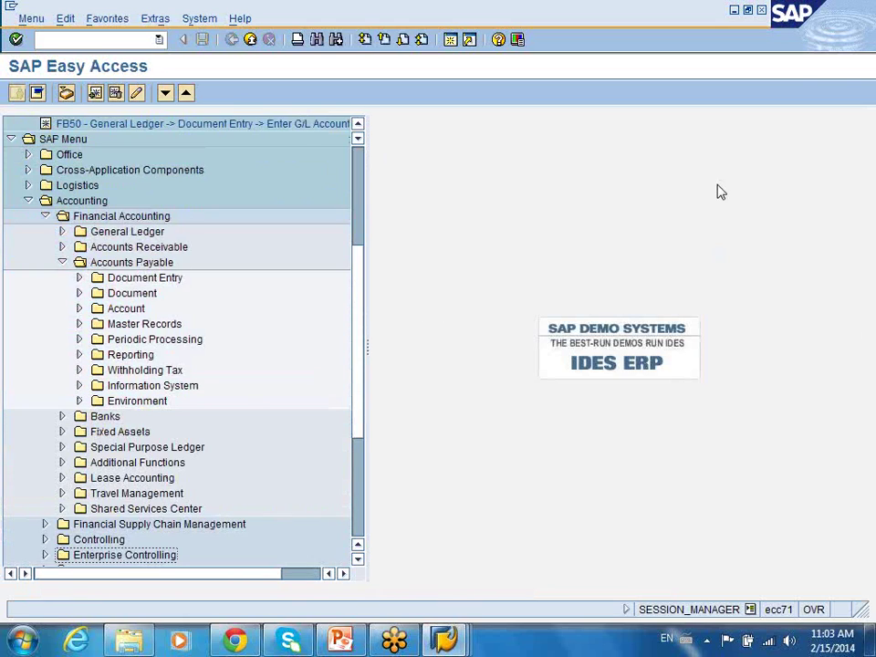